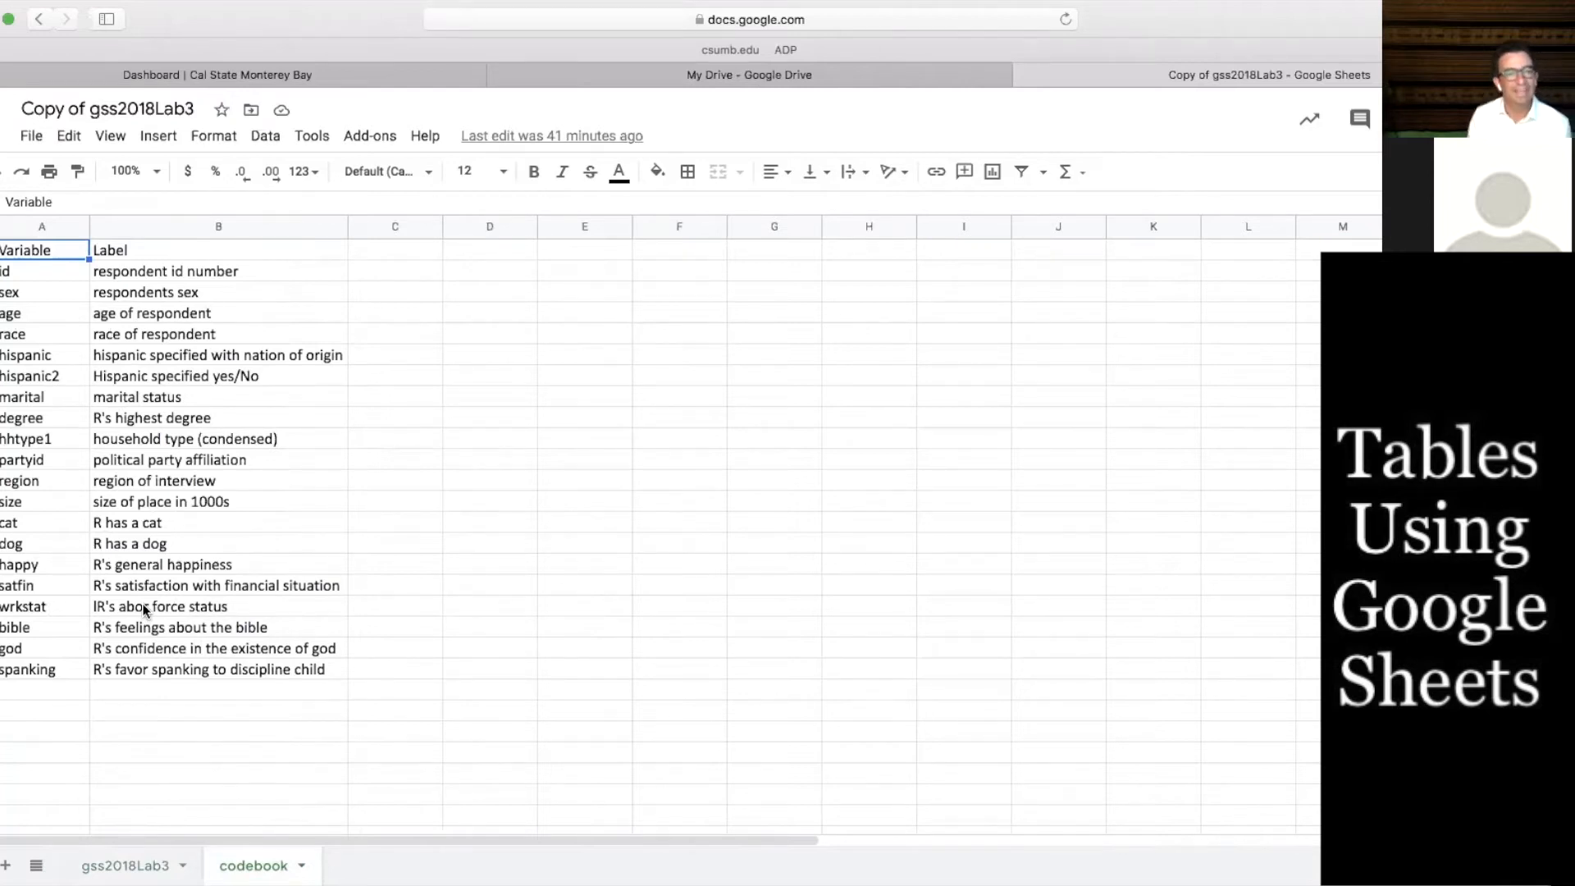
Examine the happy and marital variables in the codebook and locate them in the data sheet
drag(38, 558, 111, 560)
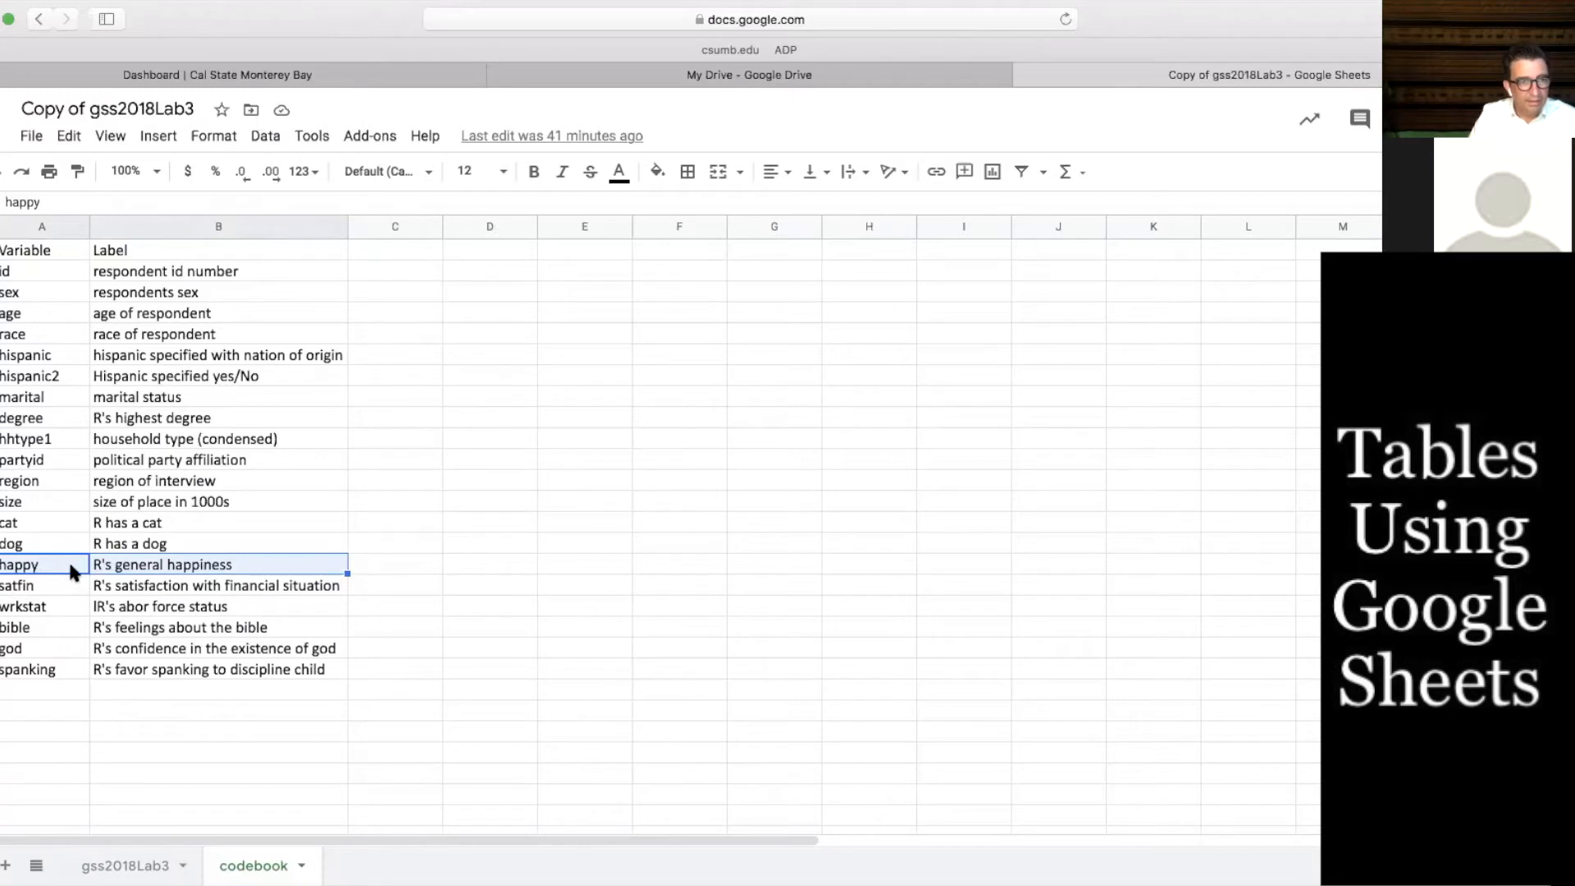
click(27, 397)
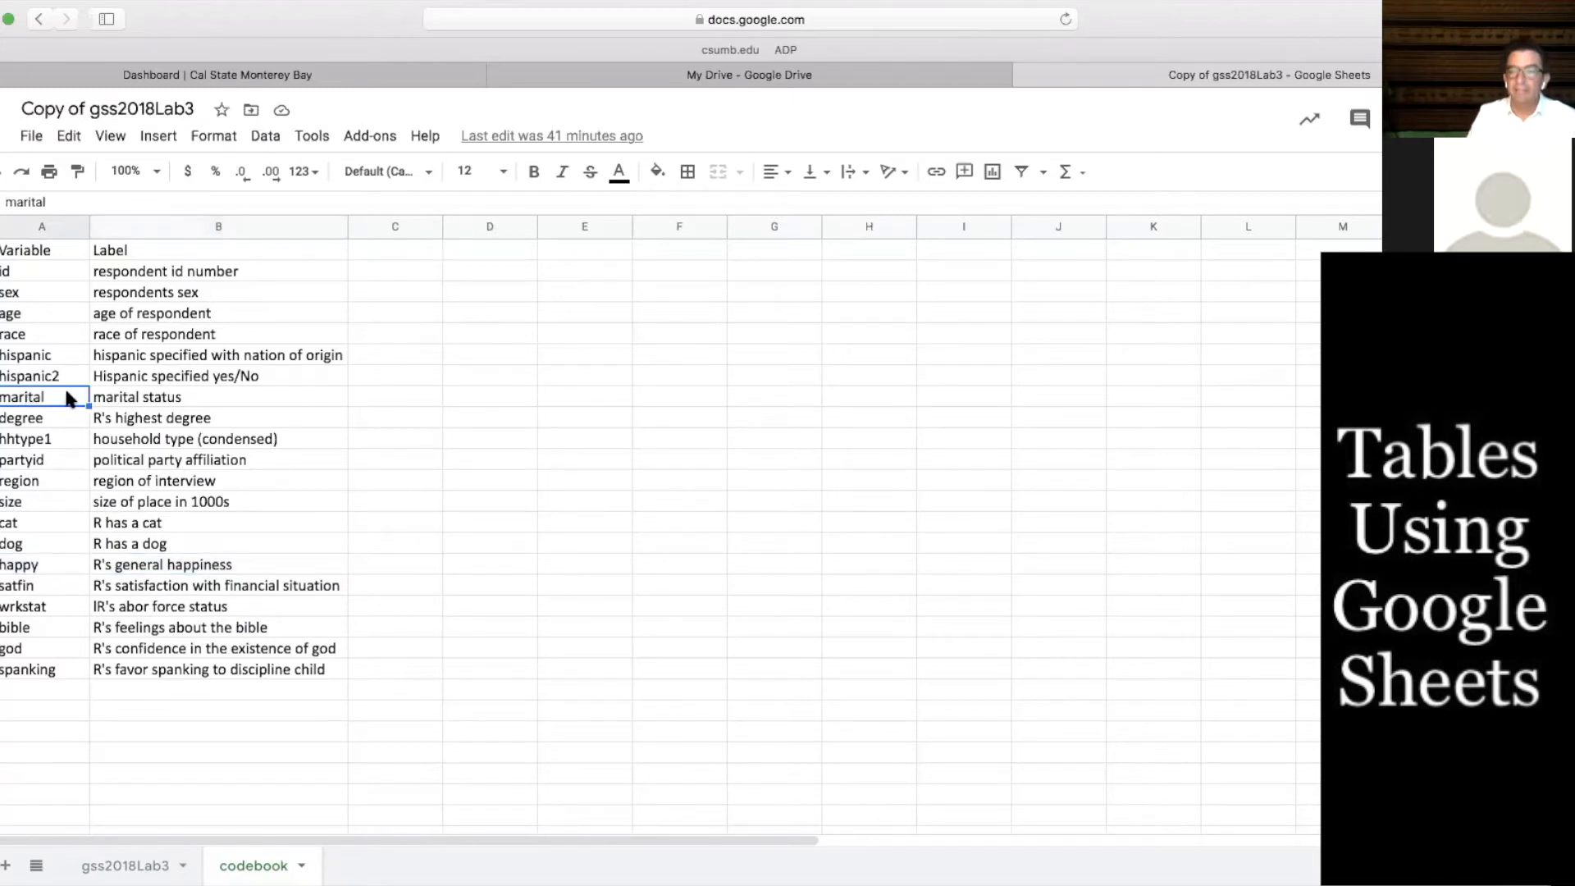
click(48, 561)
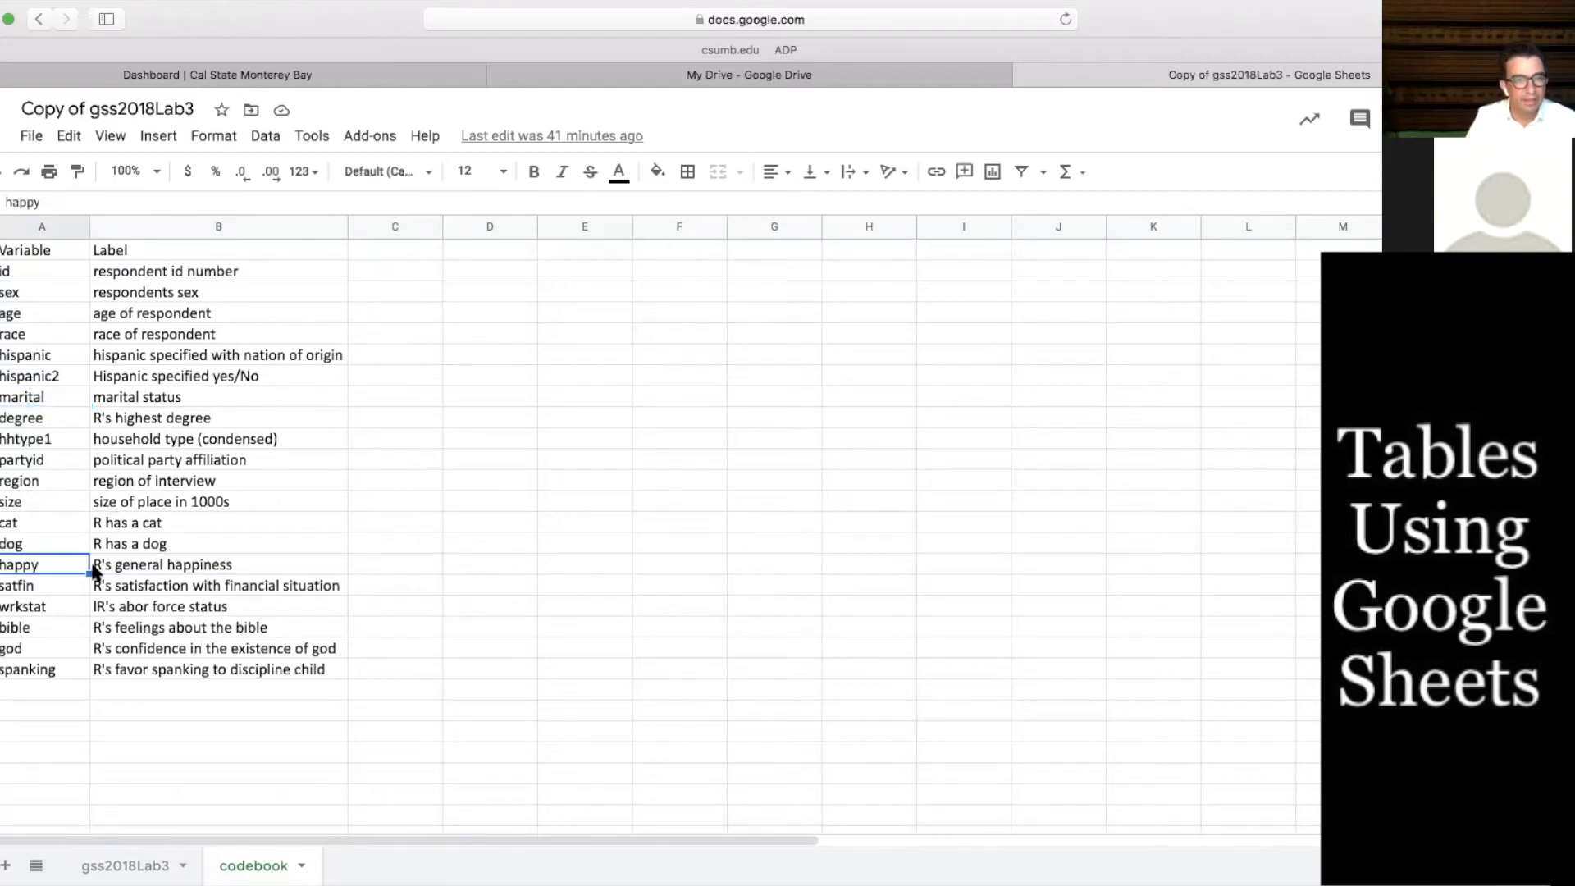
click(97, 566)
click(52, 565)
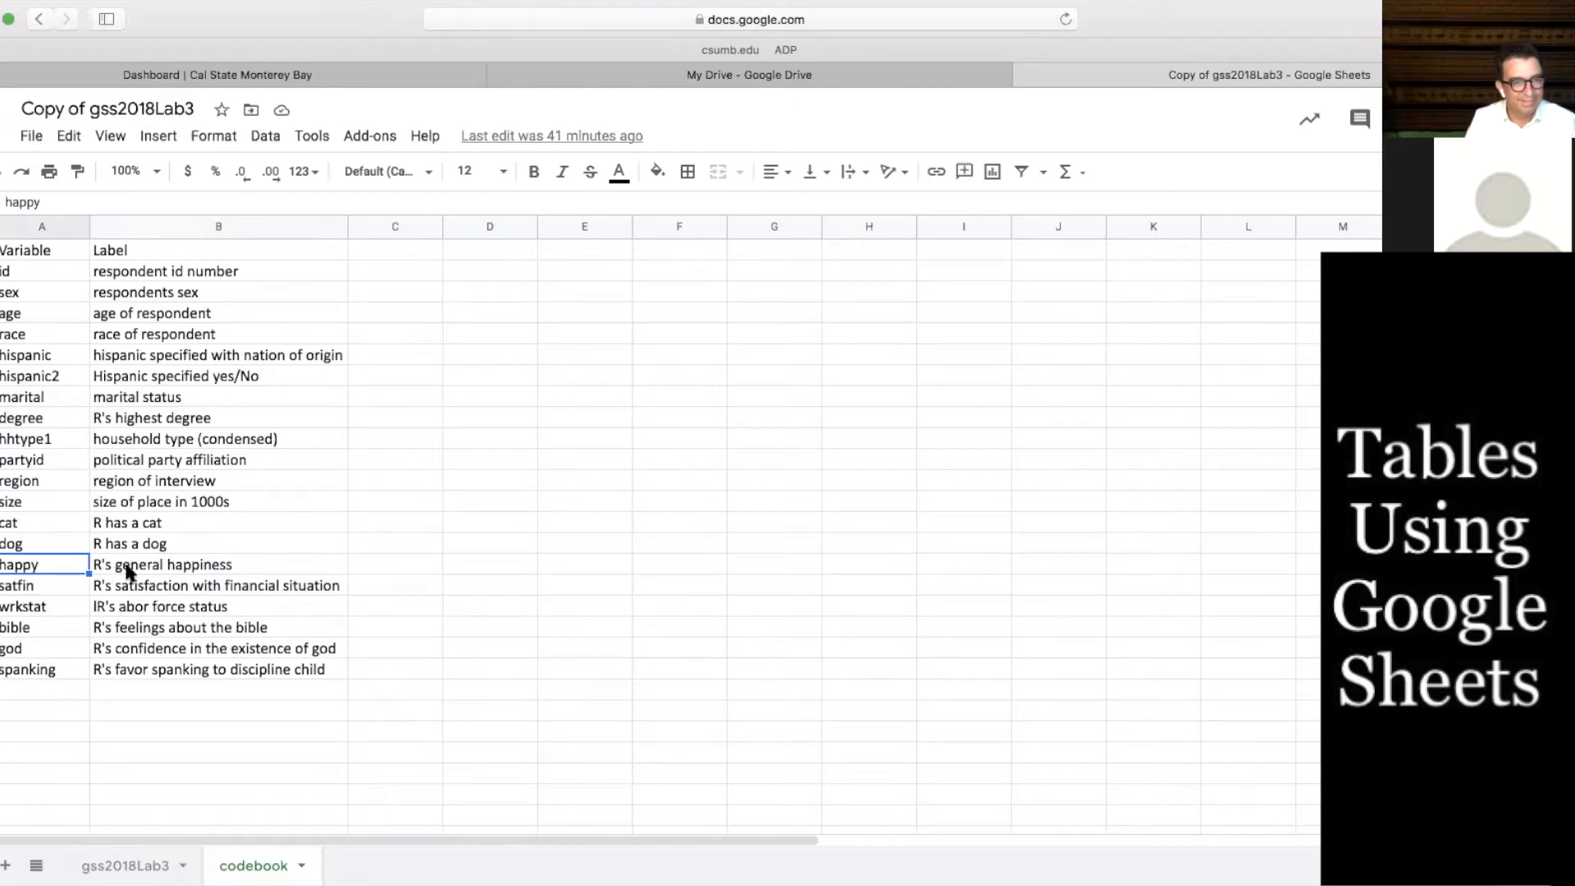
click(36, 401)
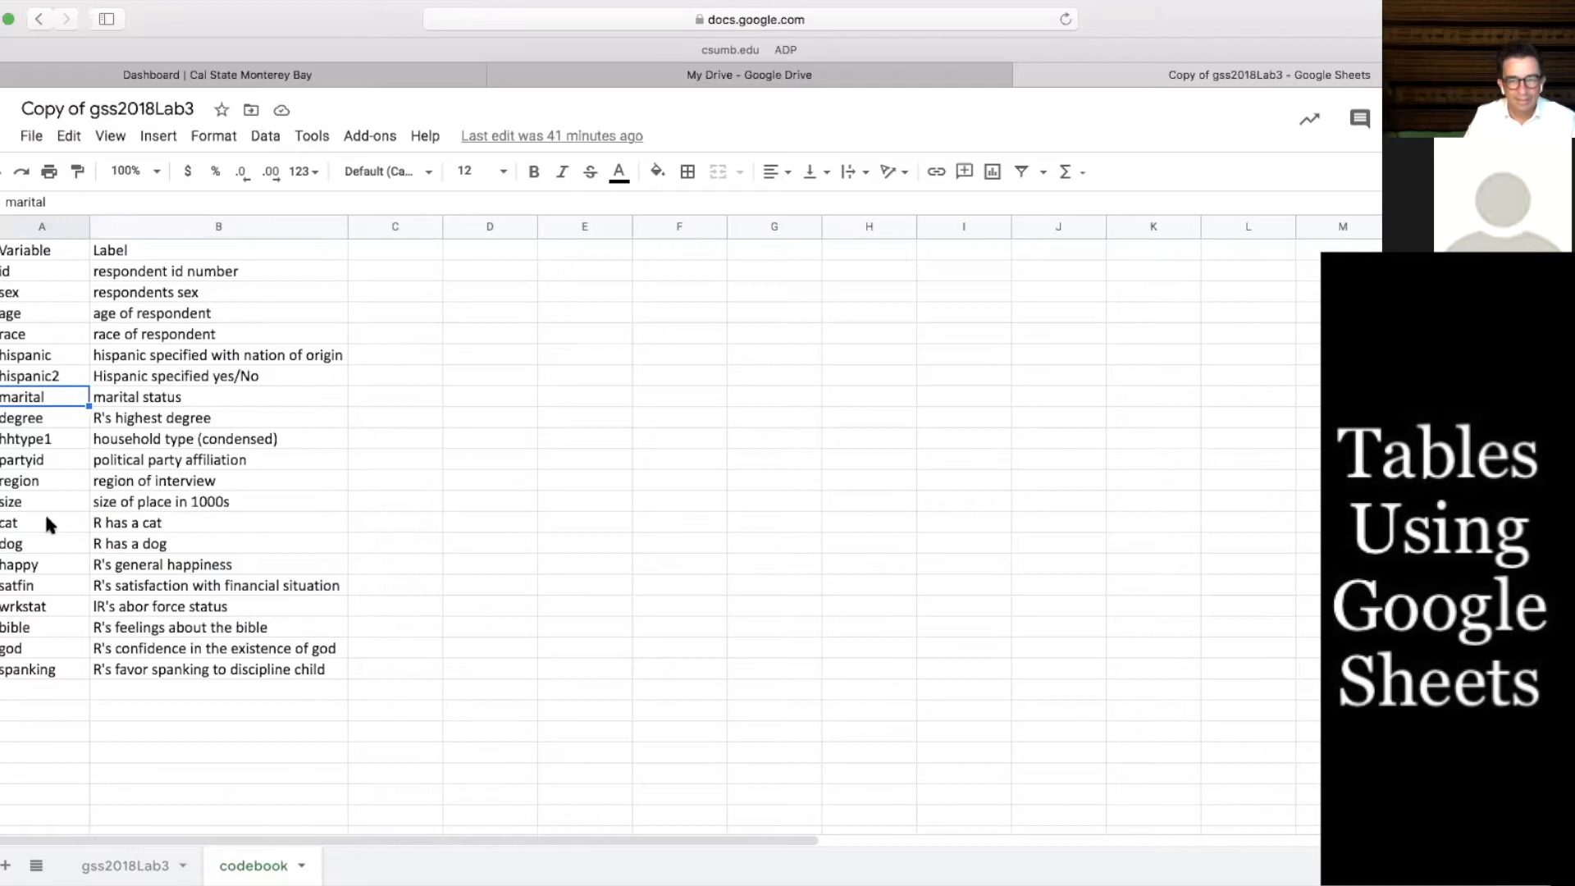
click(57, 566)
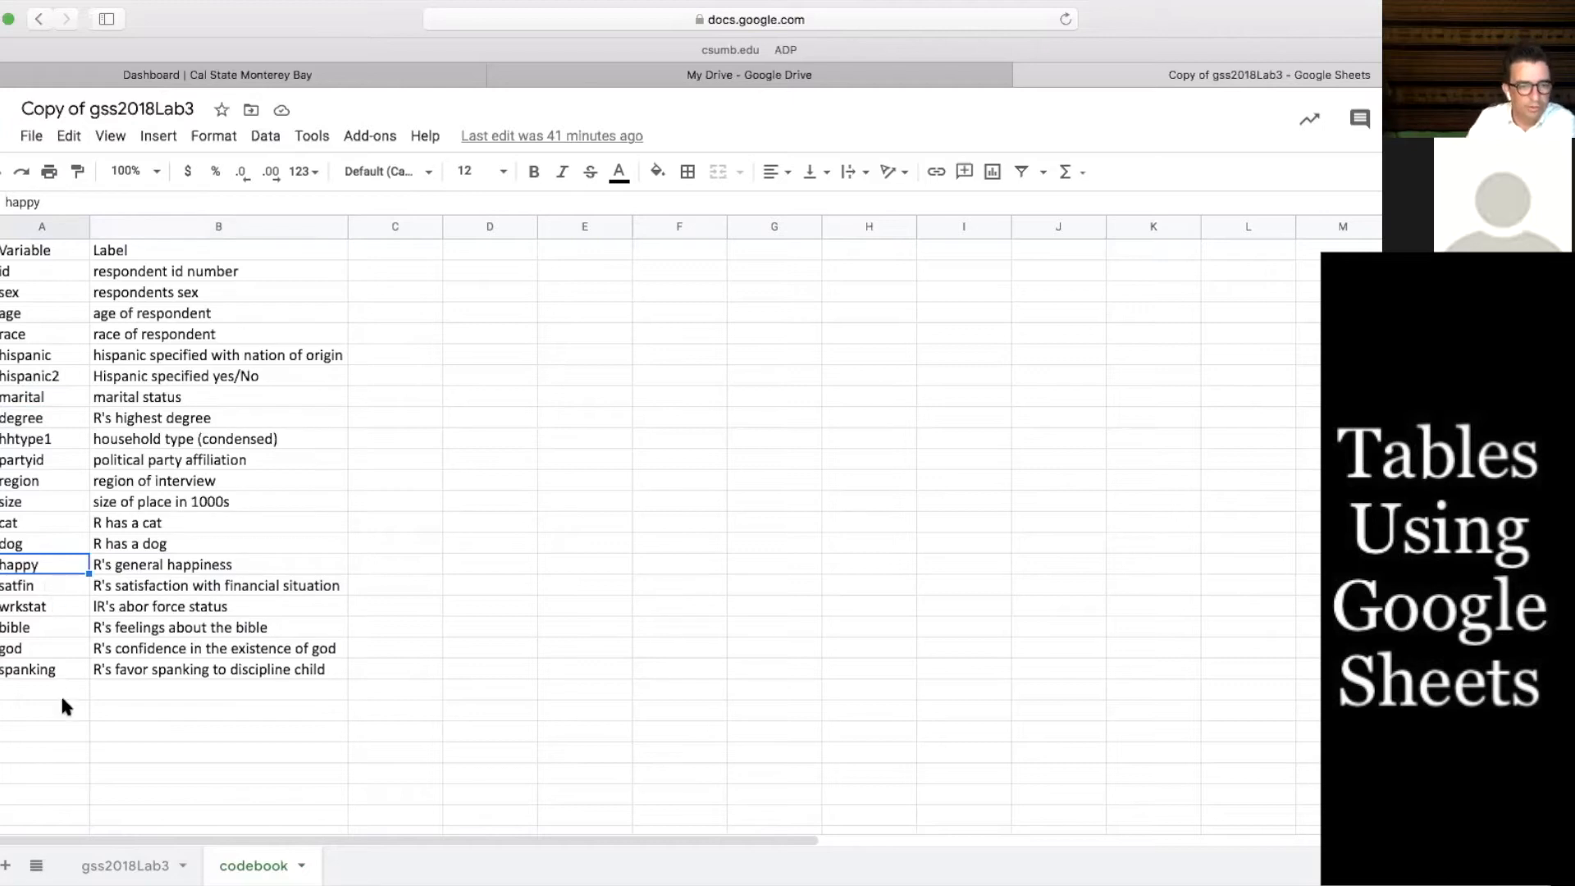
click(139, 861)
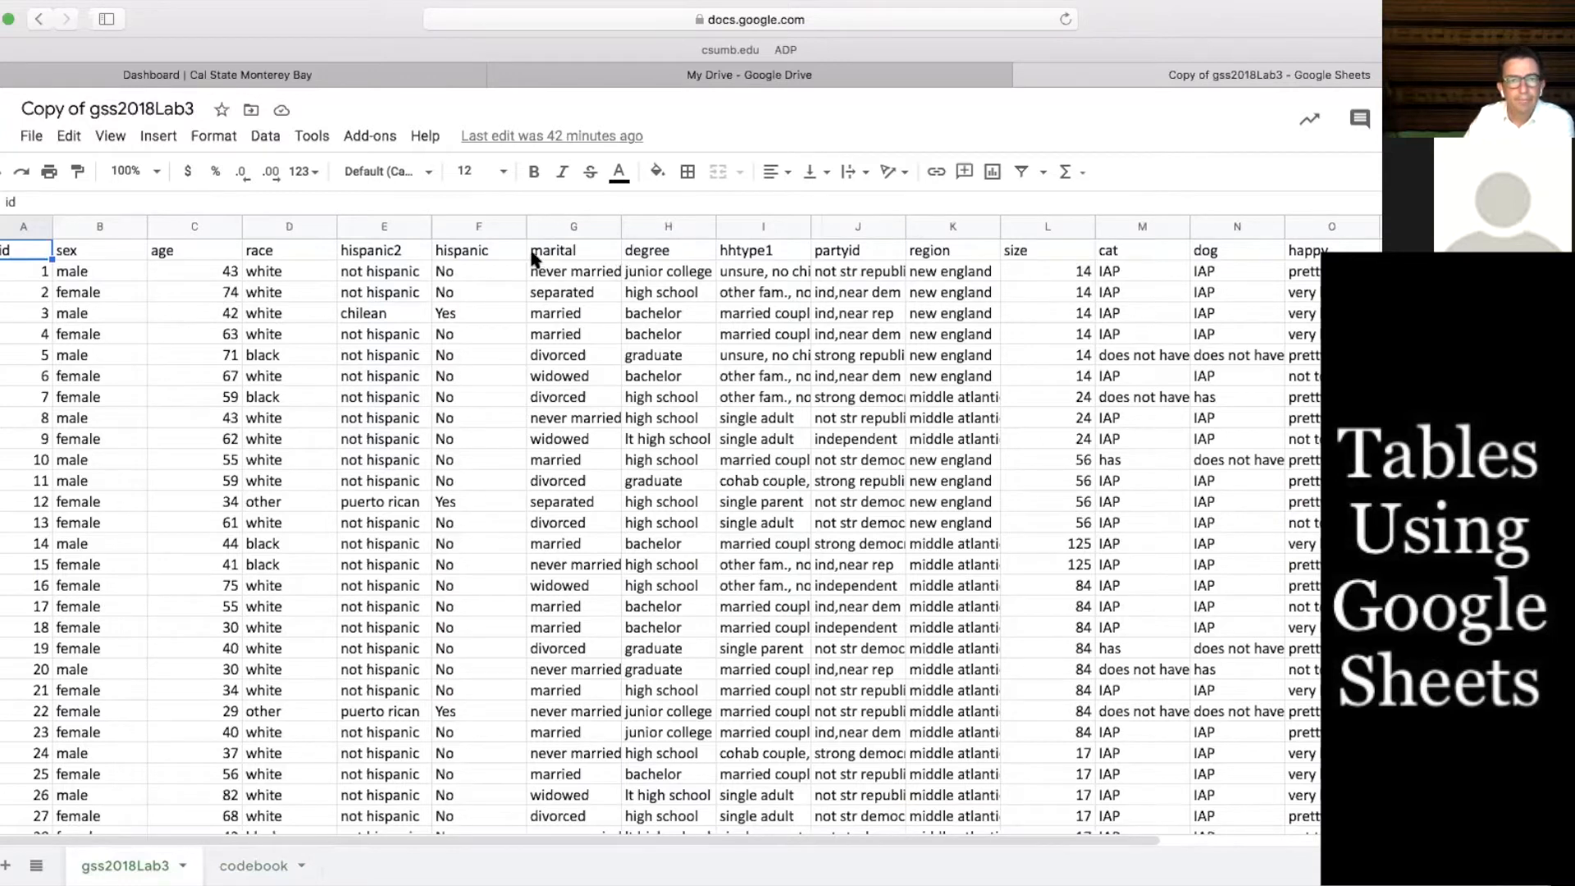
click(564, 252)
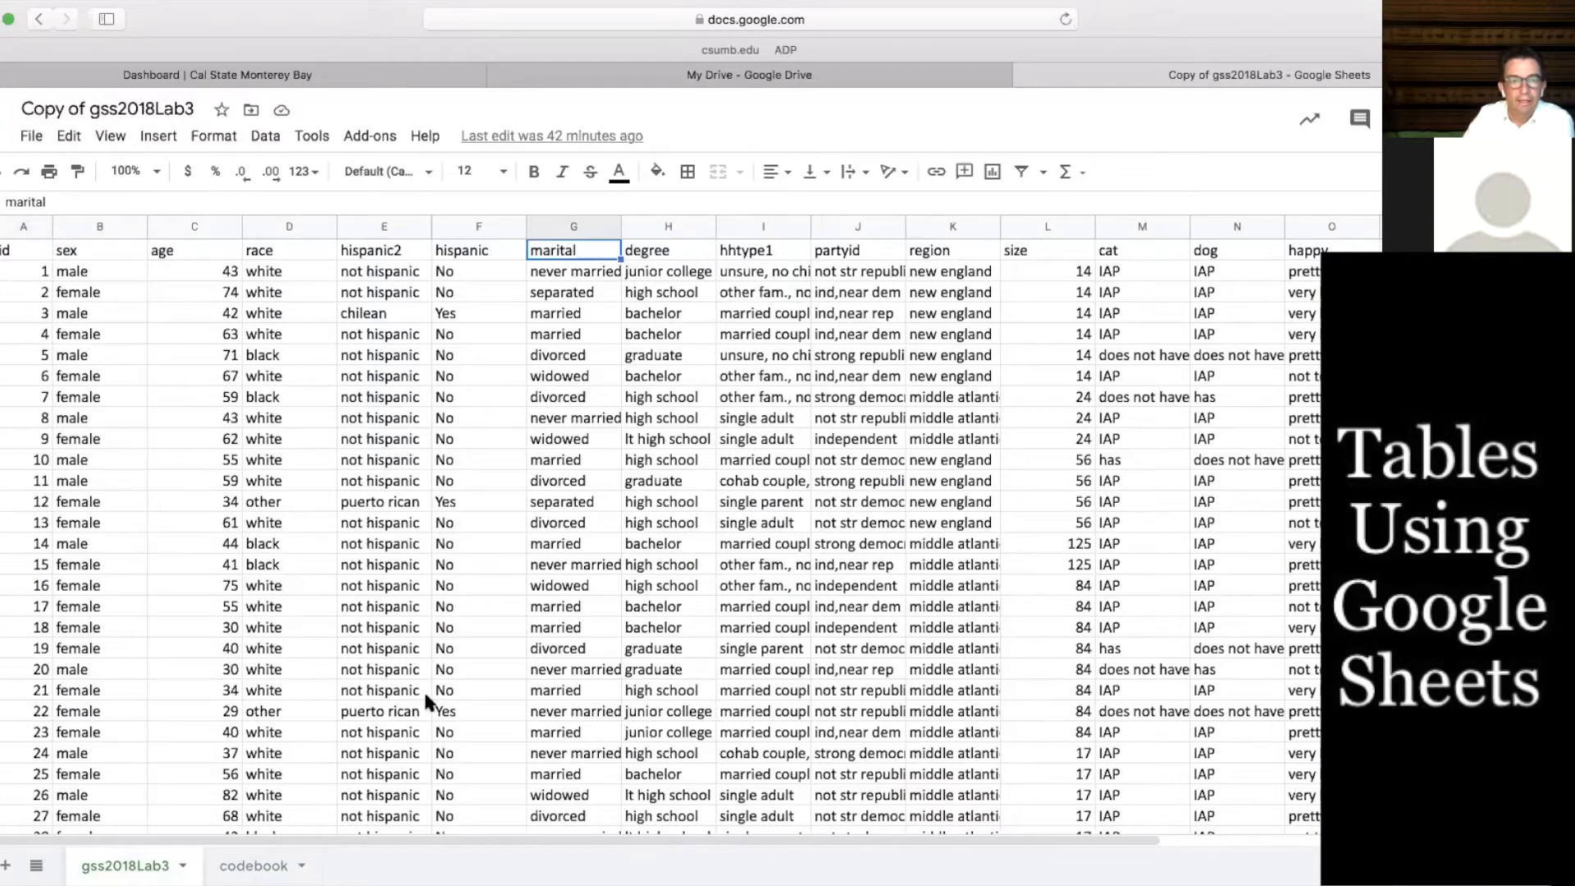
drag(155, 838, 302, 840)
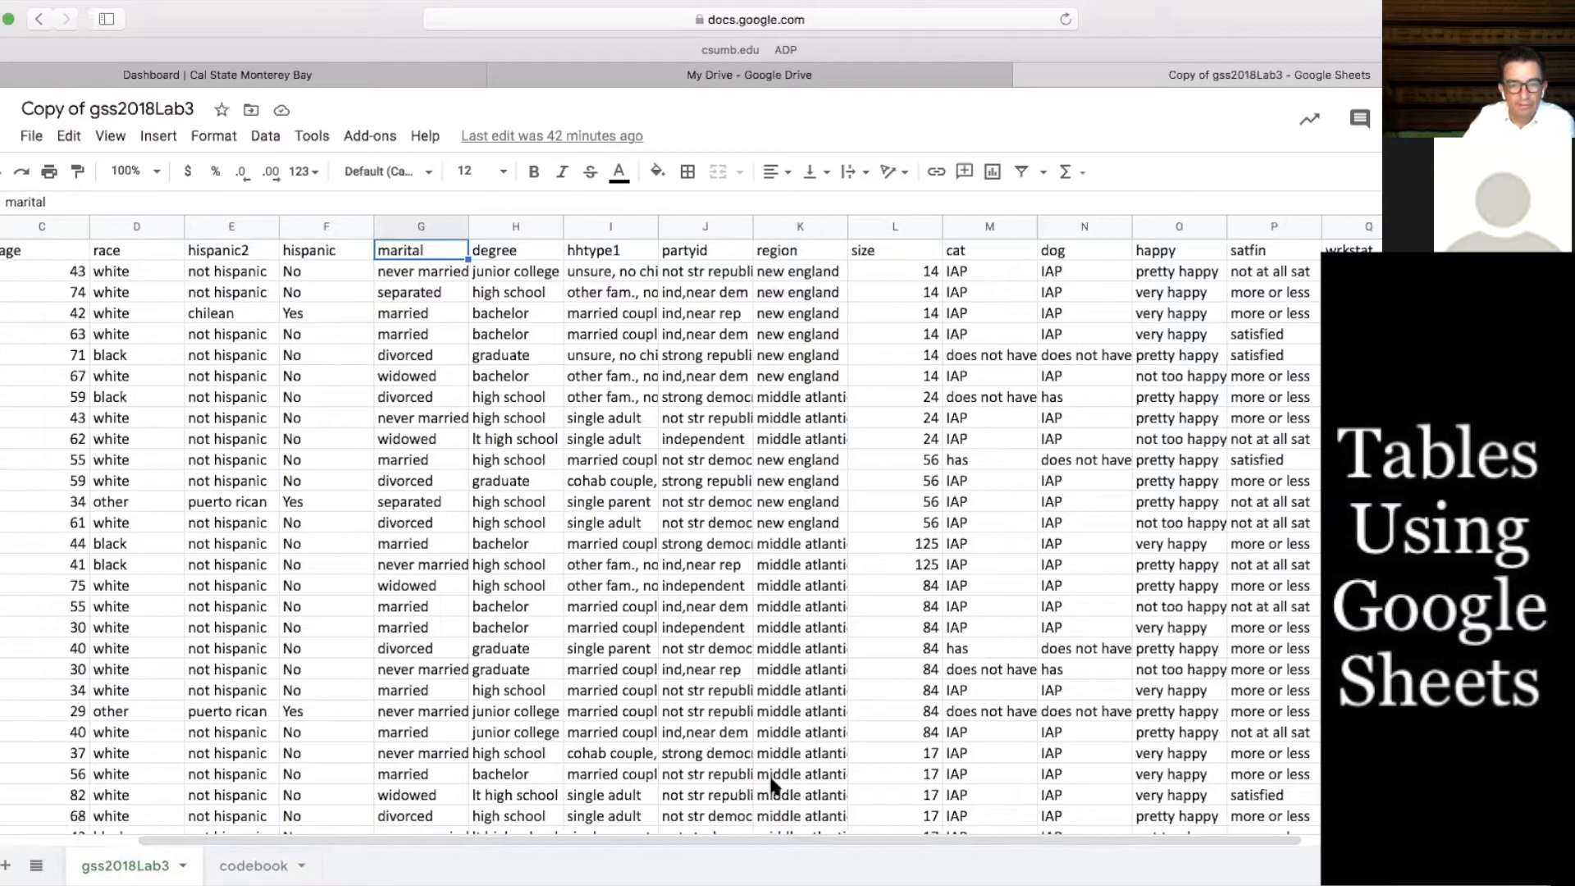
drag(697, 832, 379, 840)
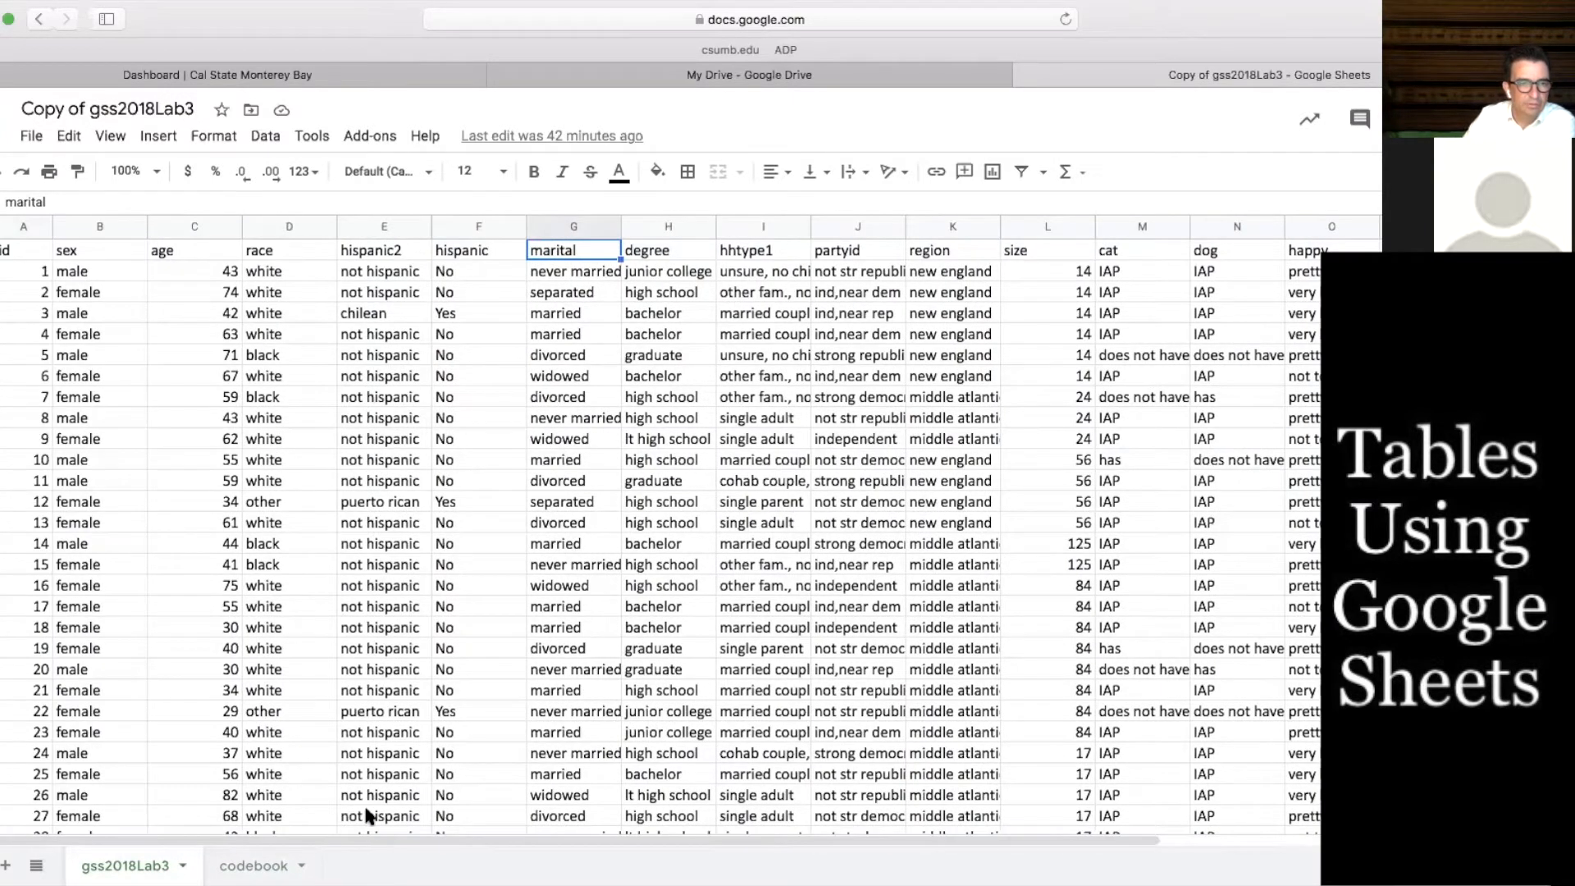
click(23, 243)
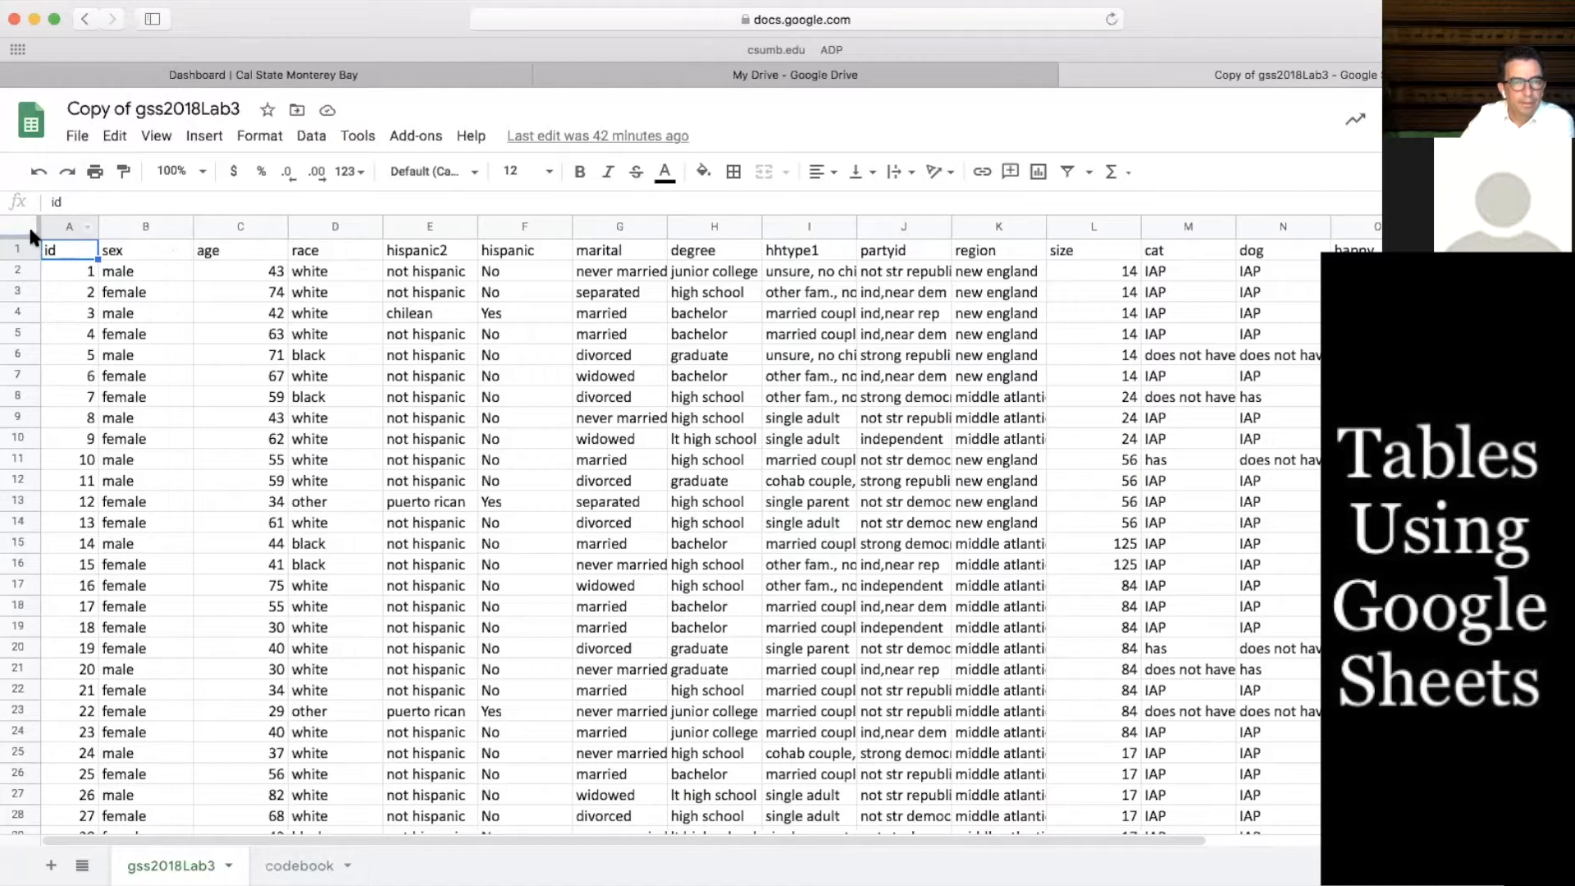
Select the entire data sheet and create a pivot table from it on a new sheet
click(21, 220)
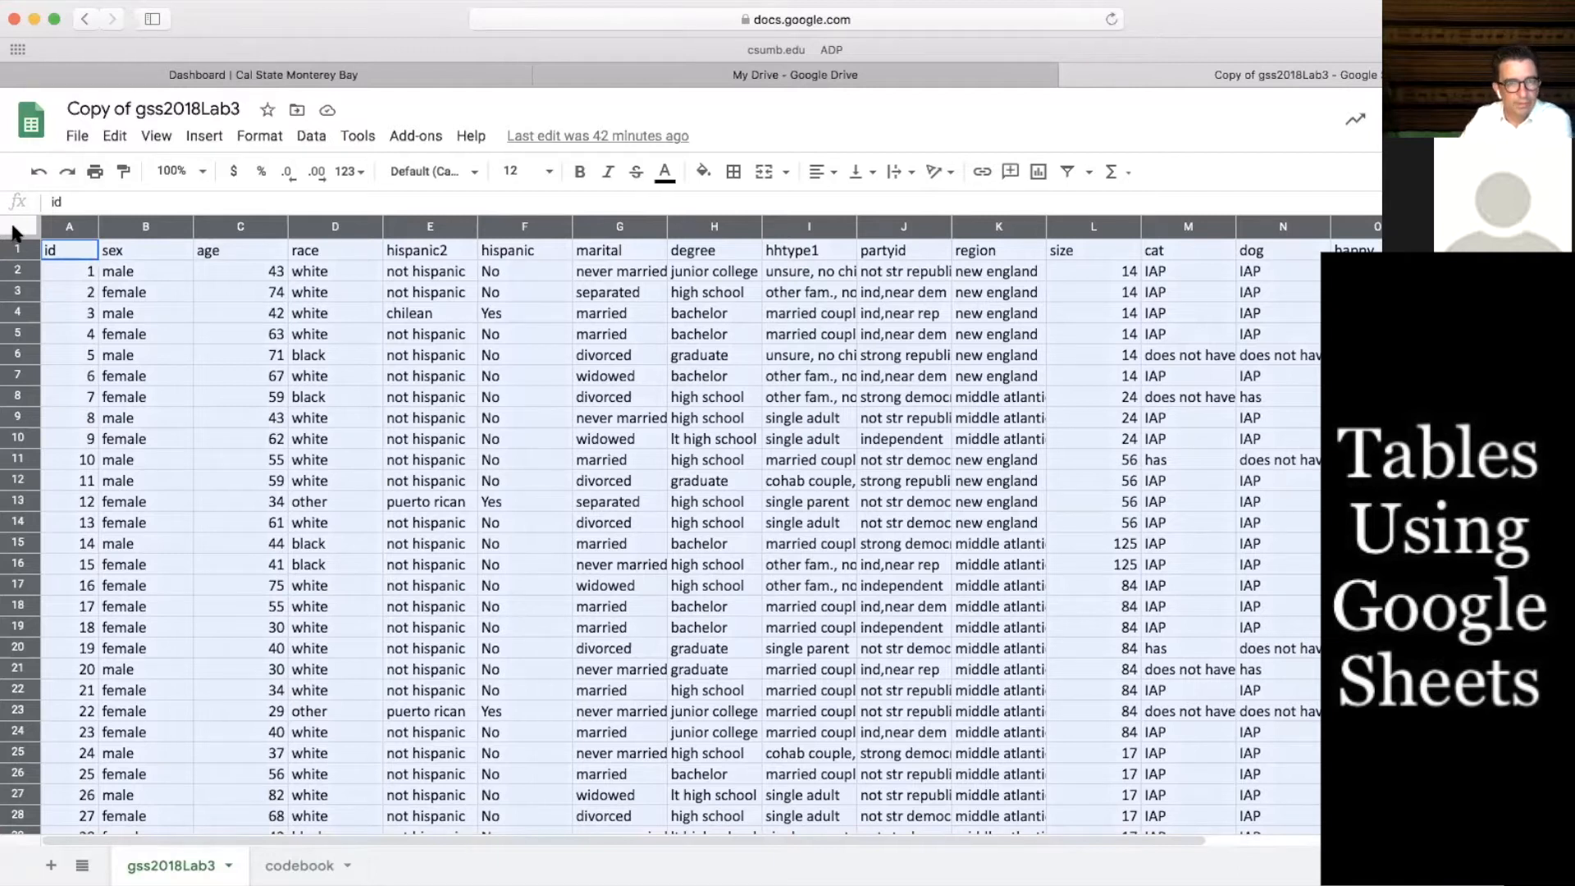
click(317, 141)
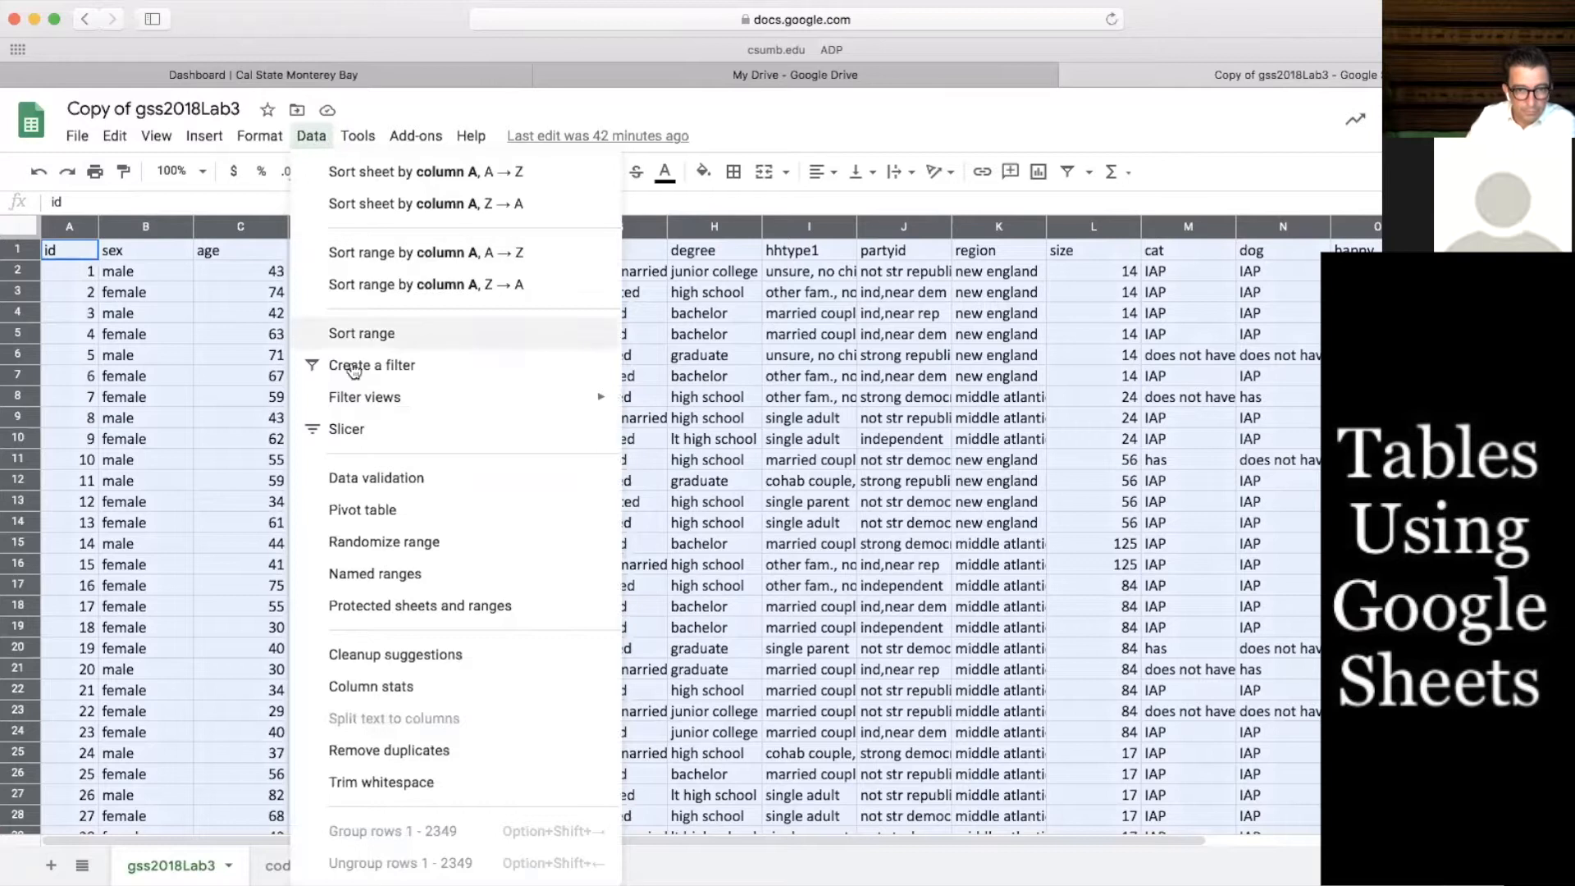
click(379, 510)
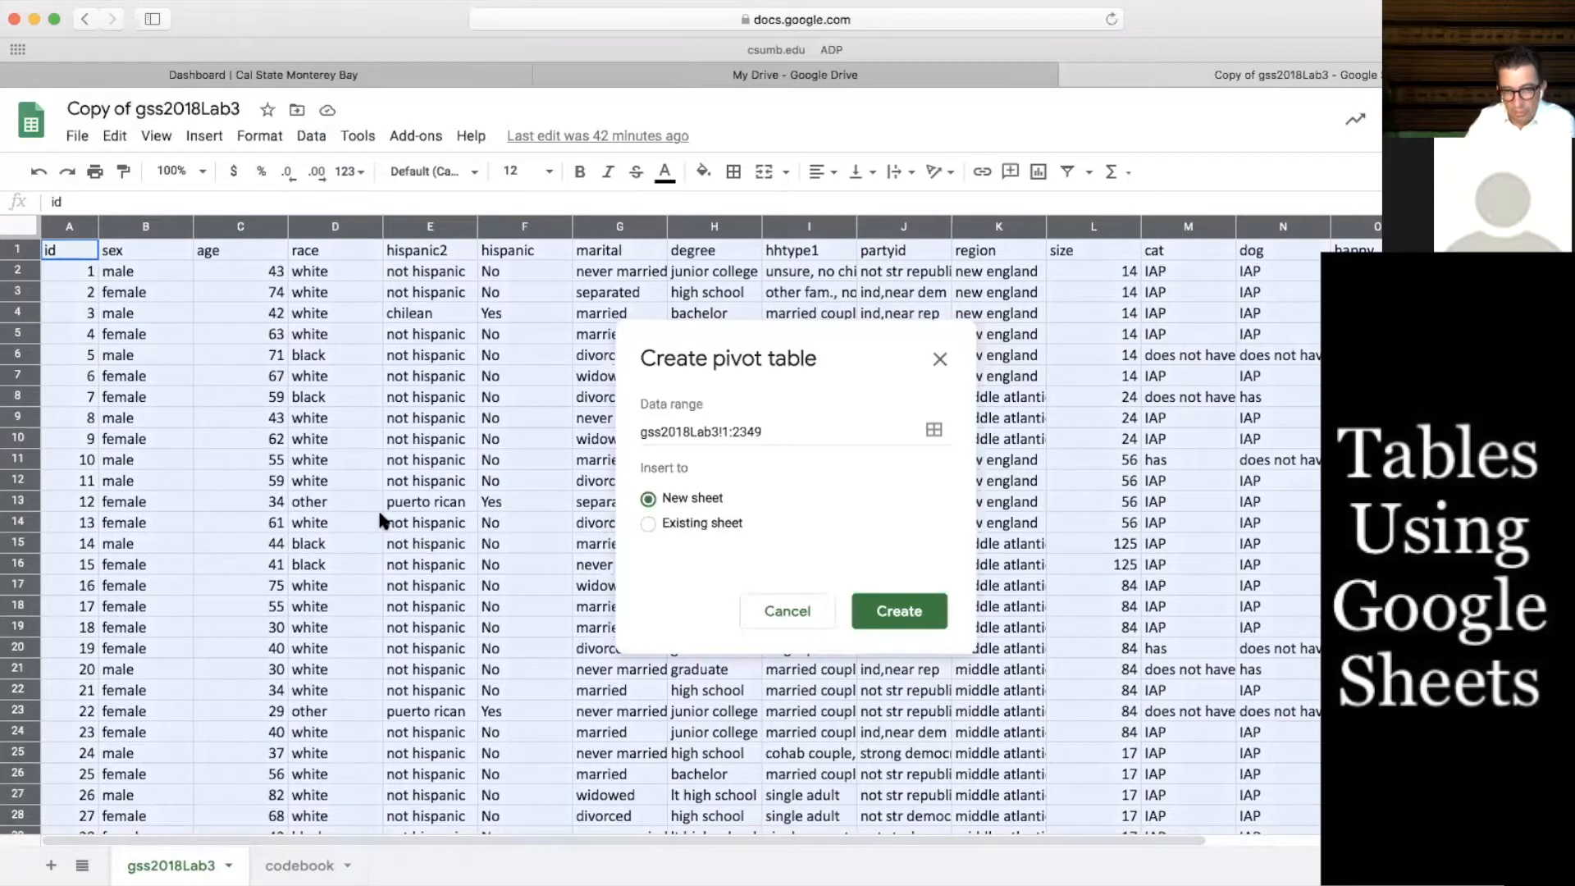
click(901, 612)
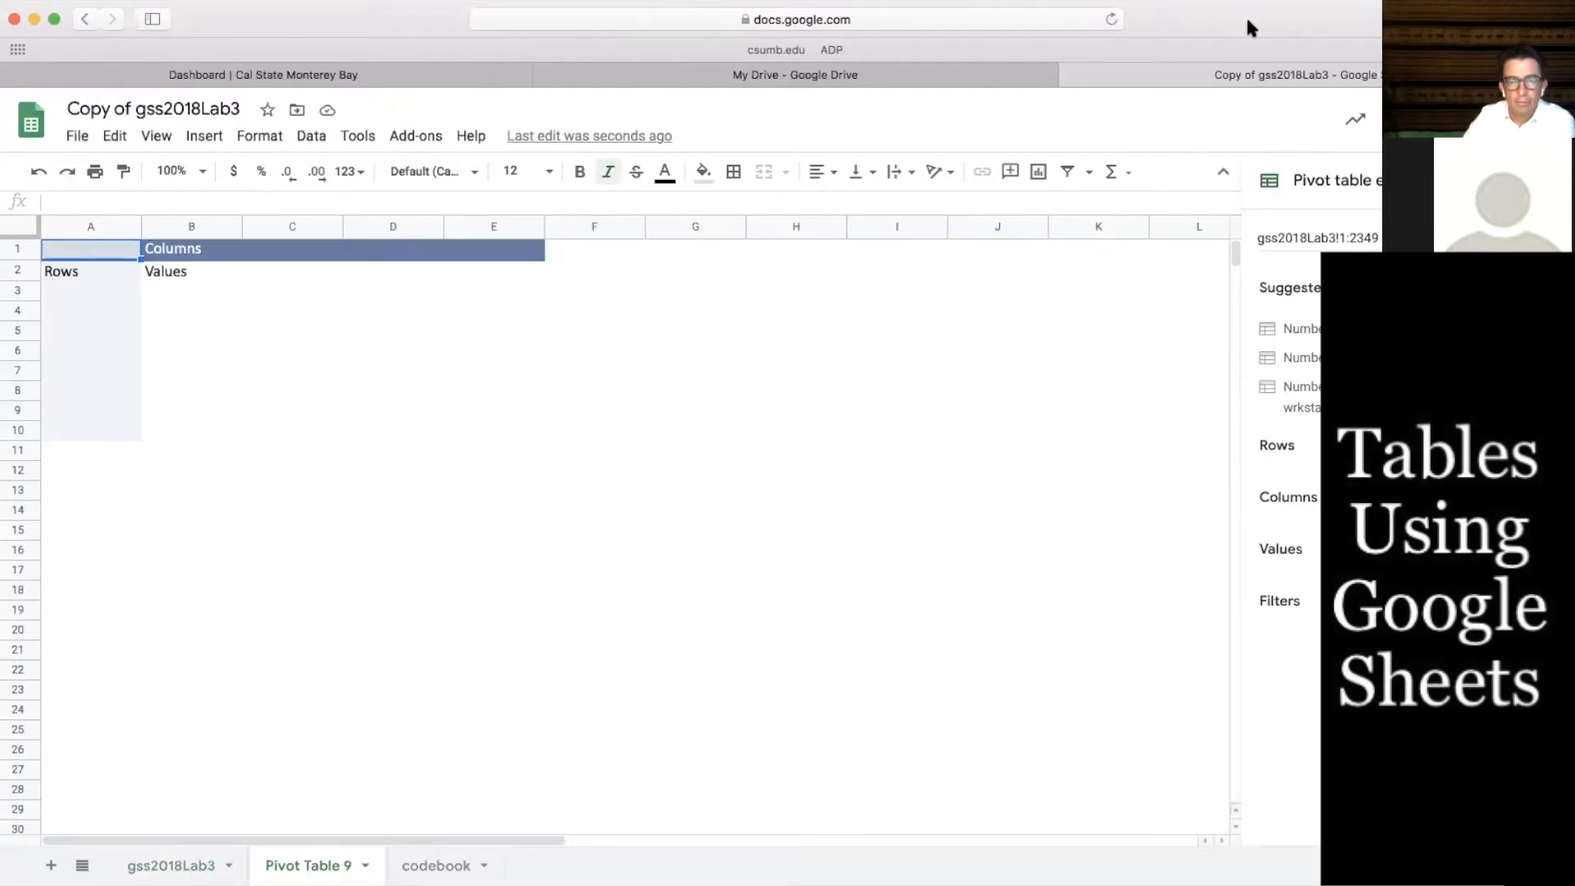
Add happy as the pivot table's row field
drag(1180, 11, 1133, 11)
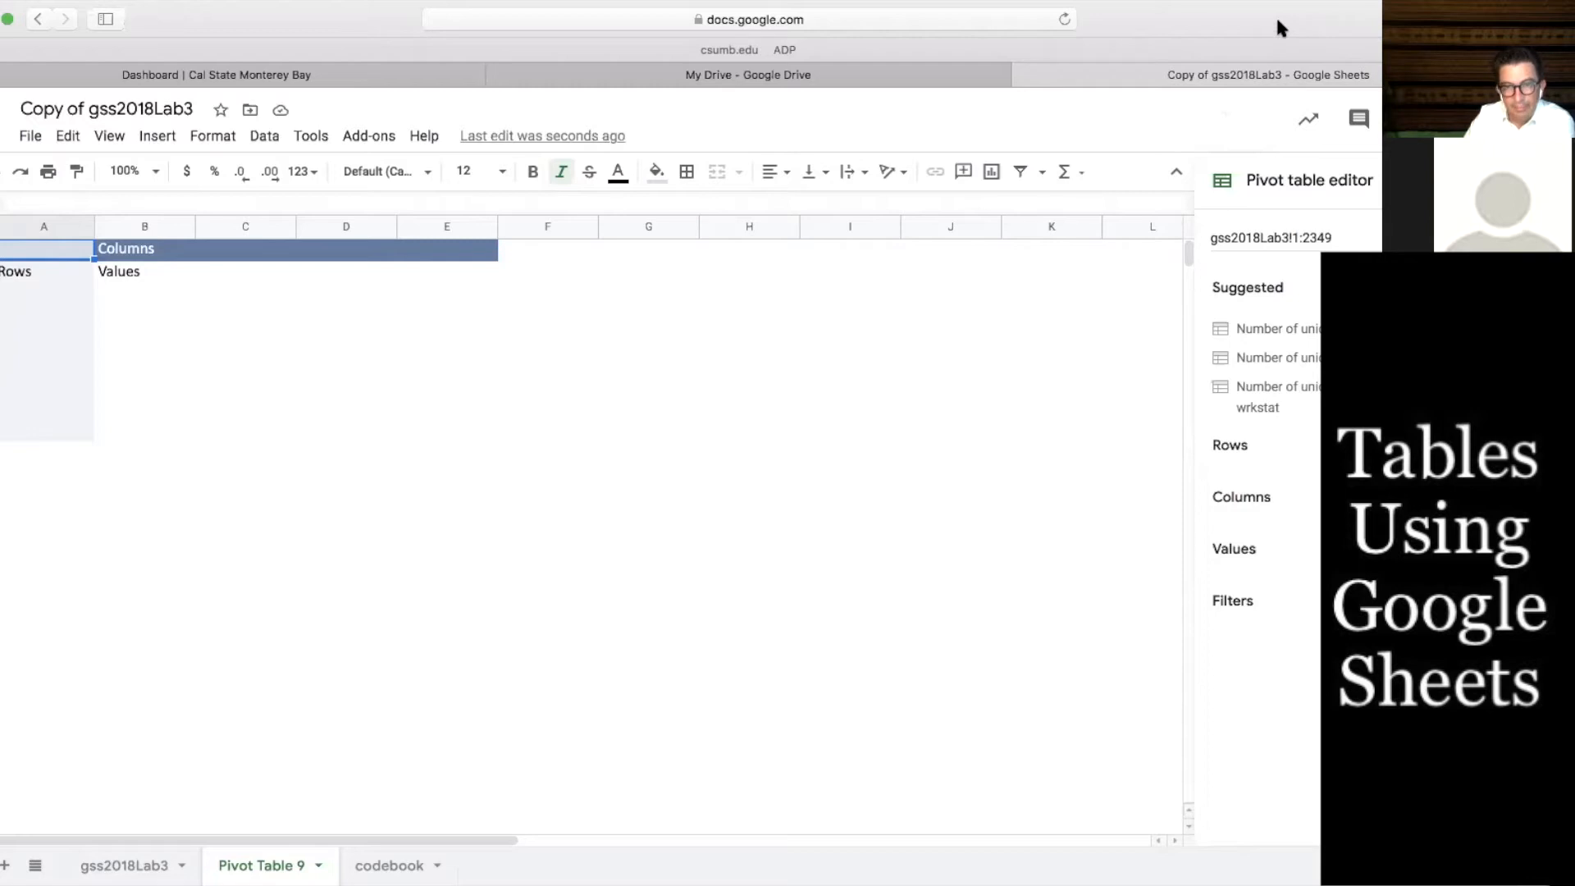
click(1244, 445)
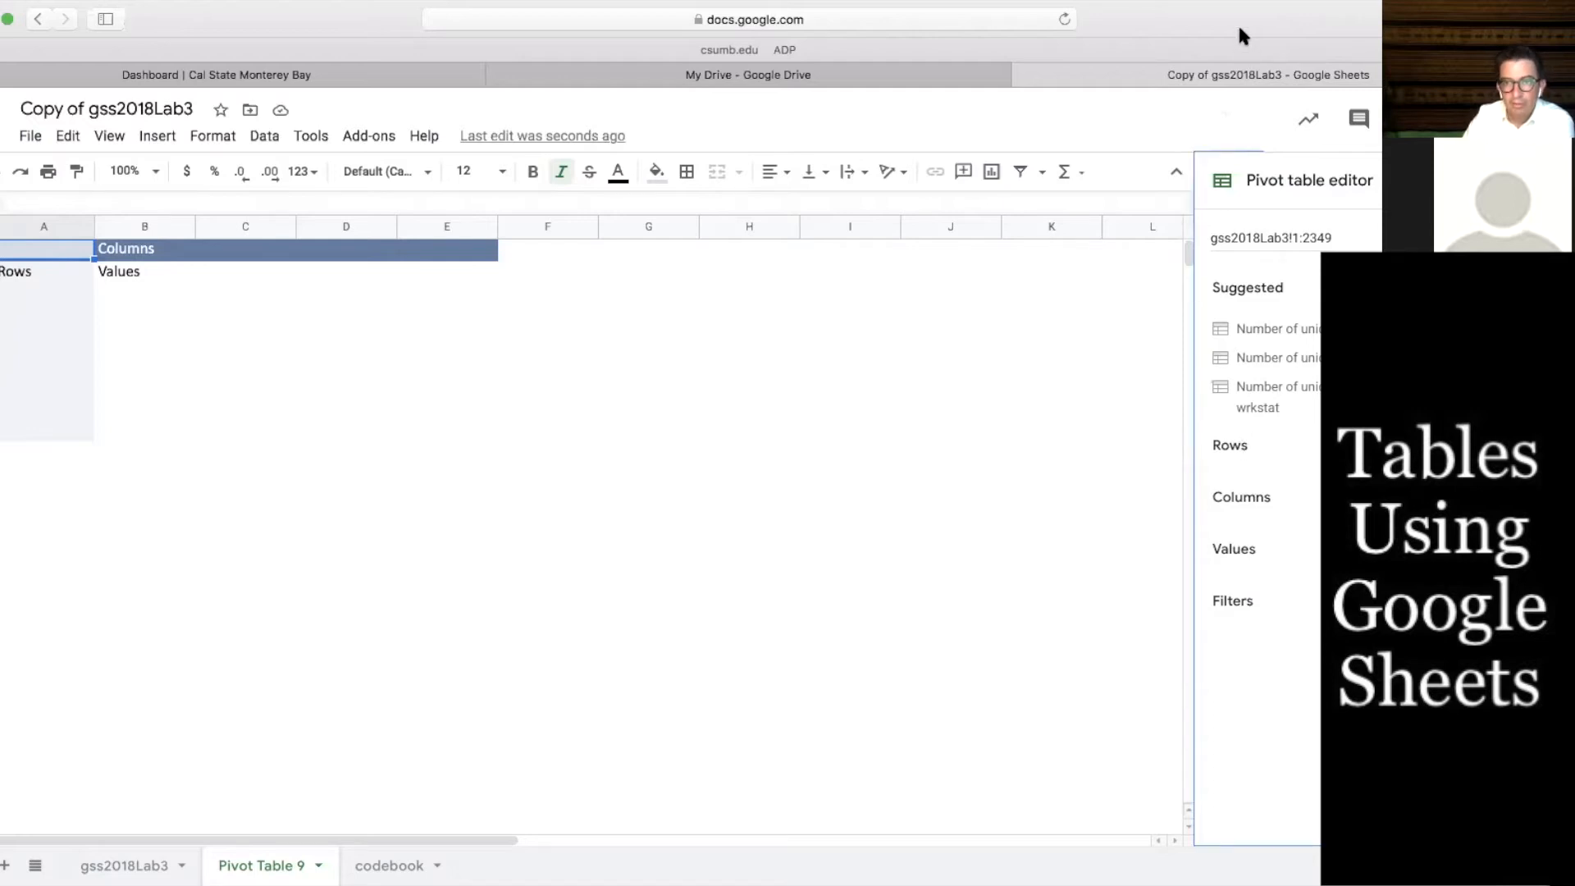
drag(1240, 27, 1157, 27)
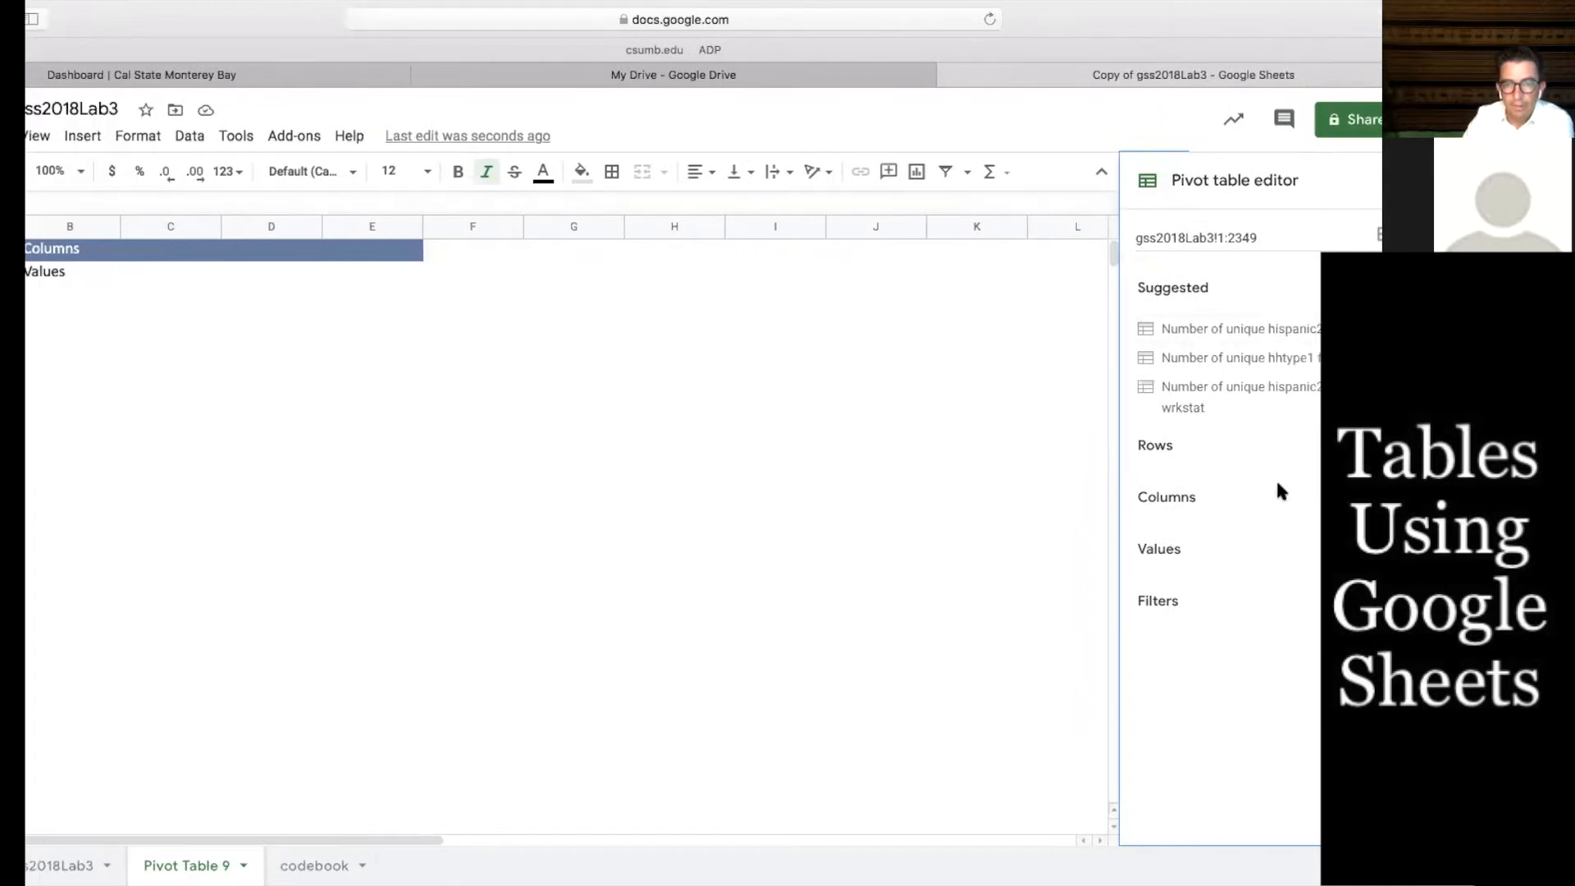
click(1382, 446)
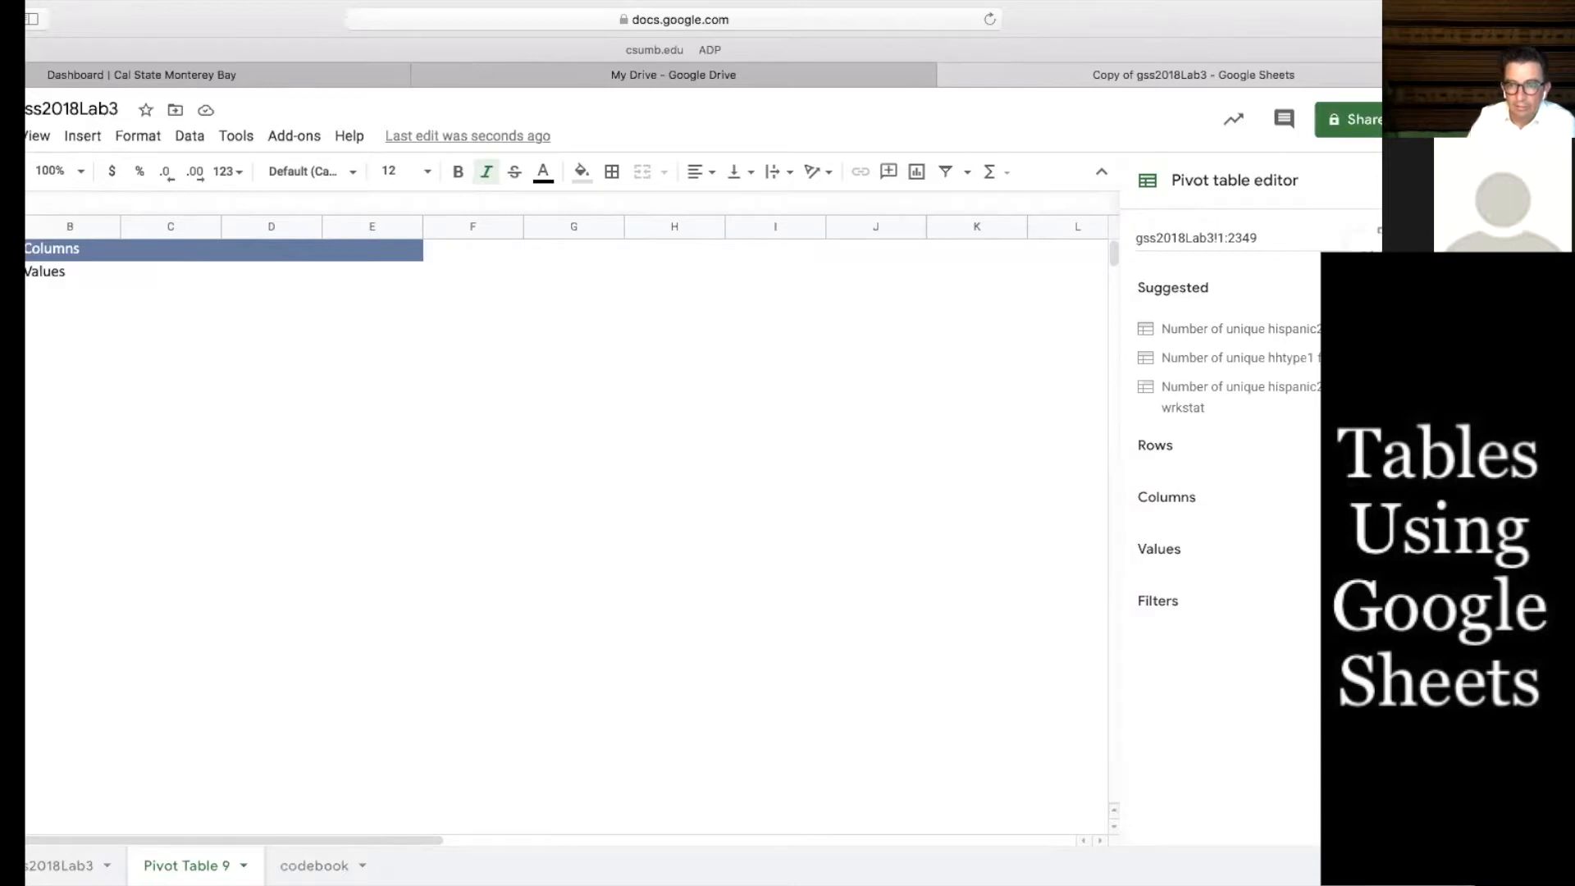
click(1394, 492)
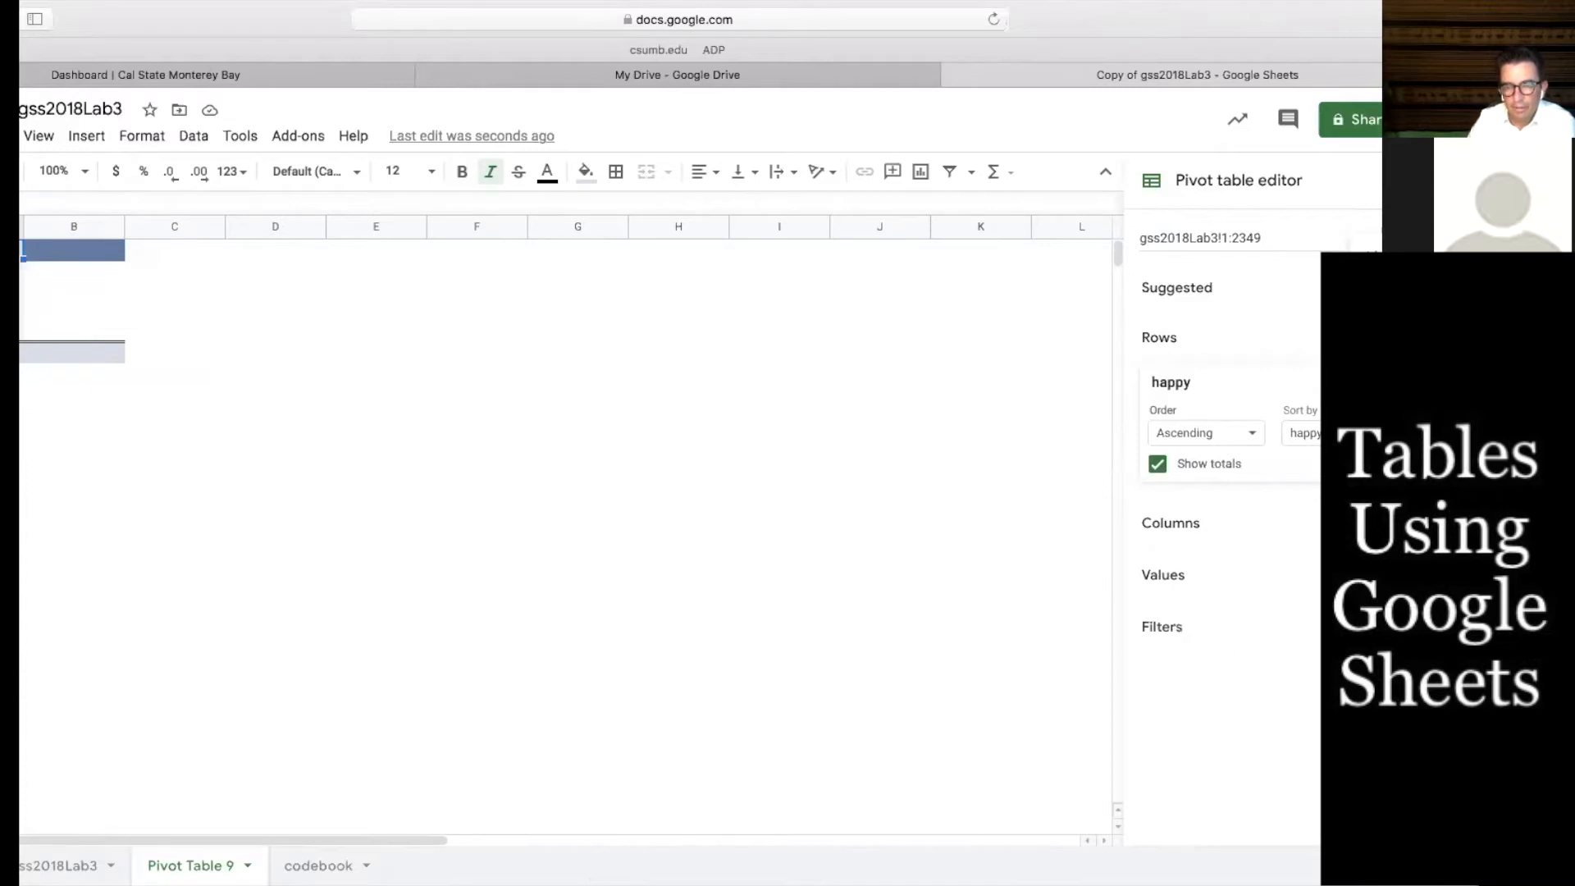
Filter happy to exclude the DK value, keeping not too happy, pretty happy and very happy
click(1189, 720)
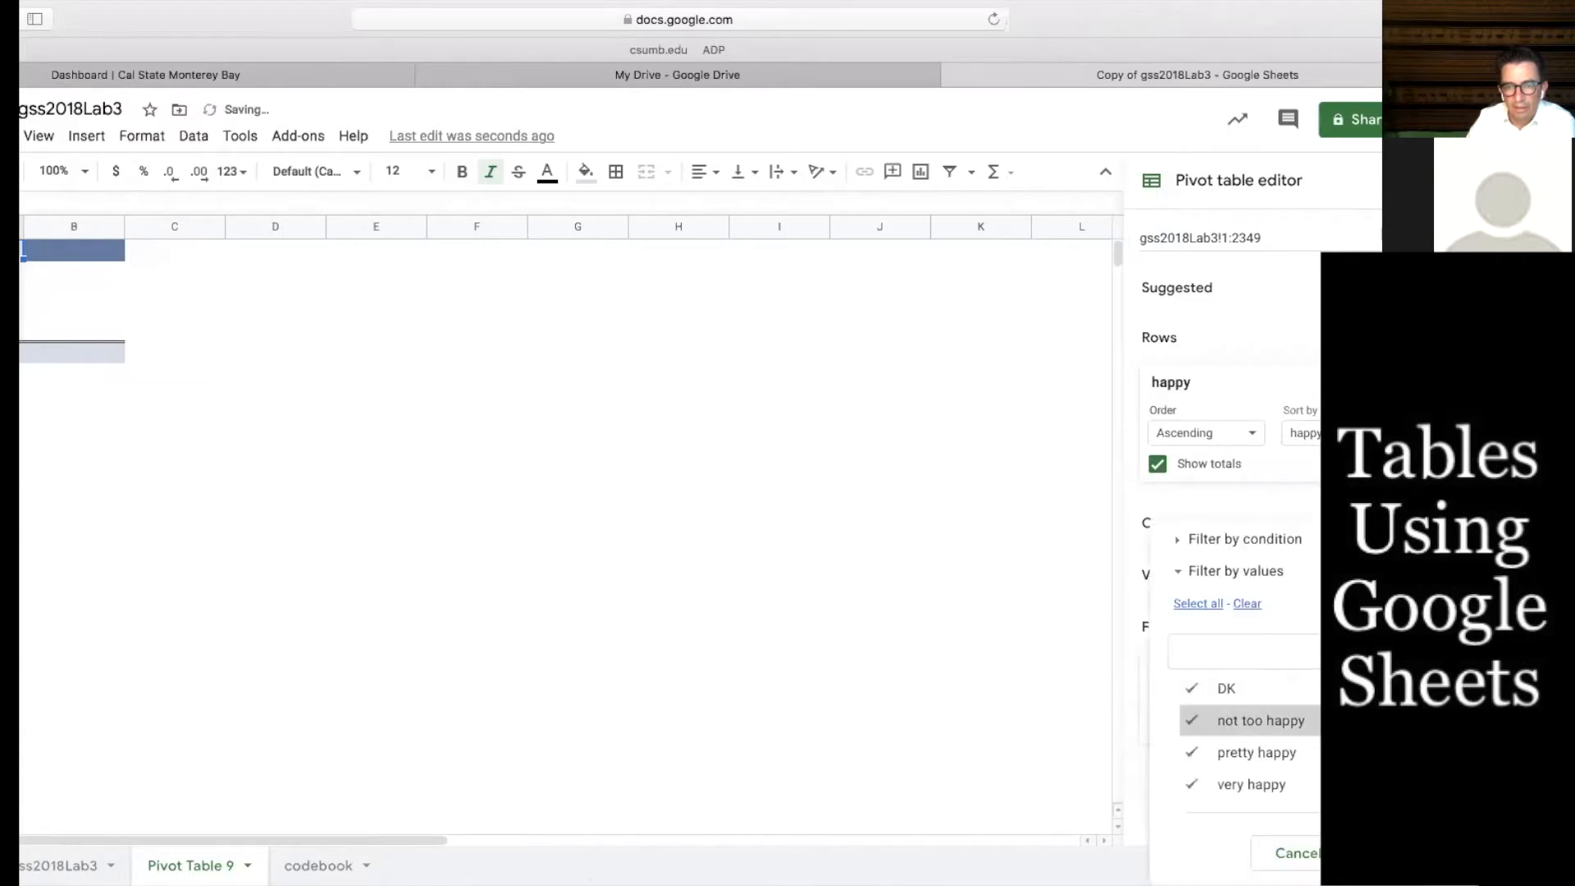
click(1190, 689)
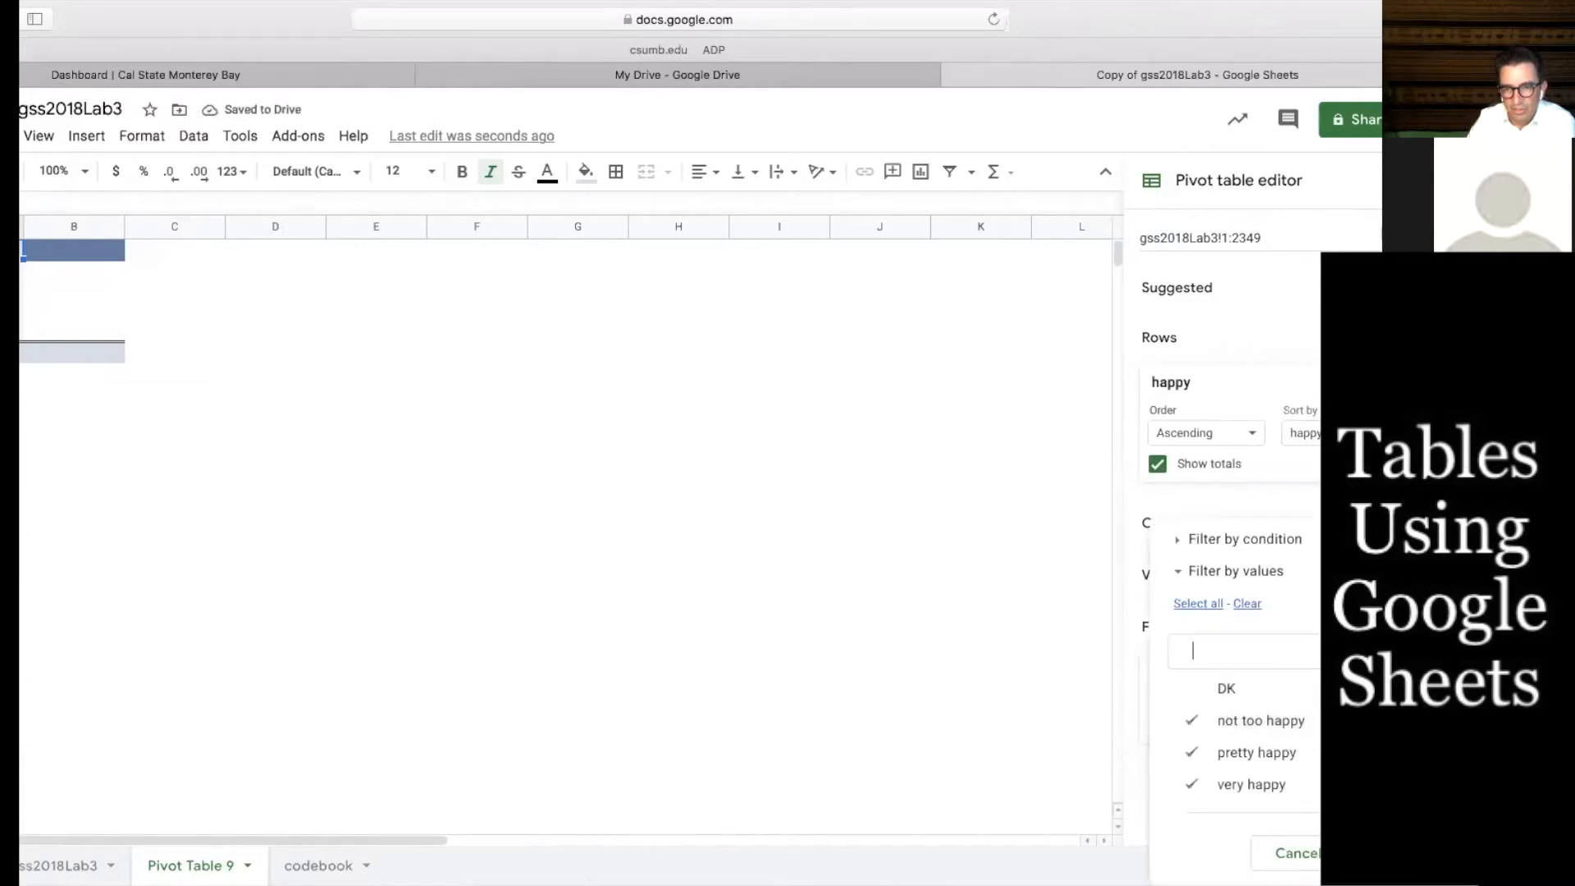
click(1357, 853)
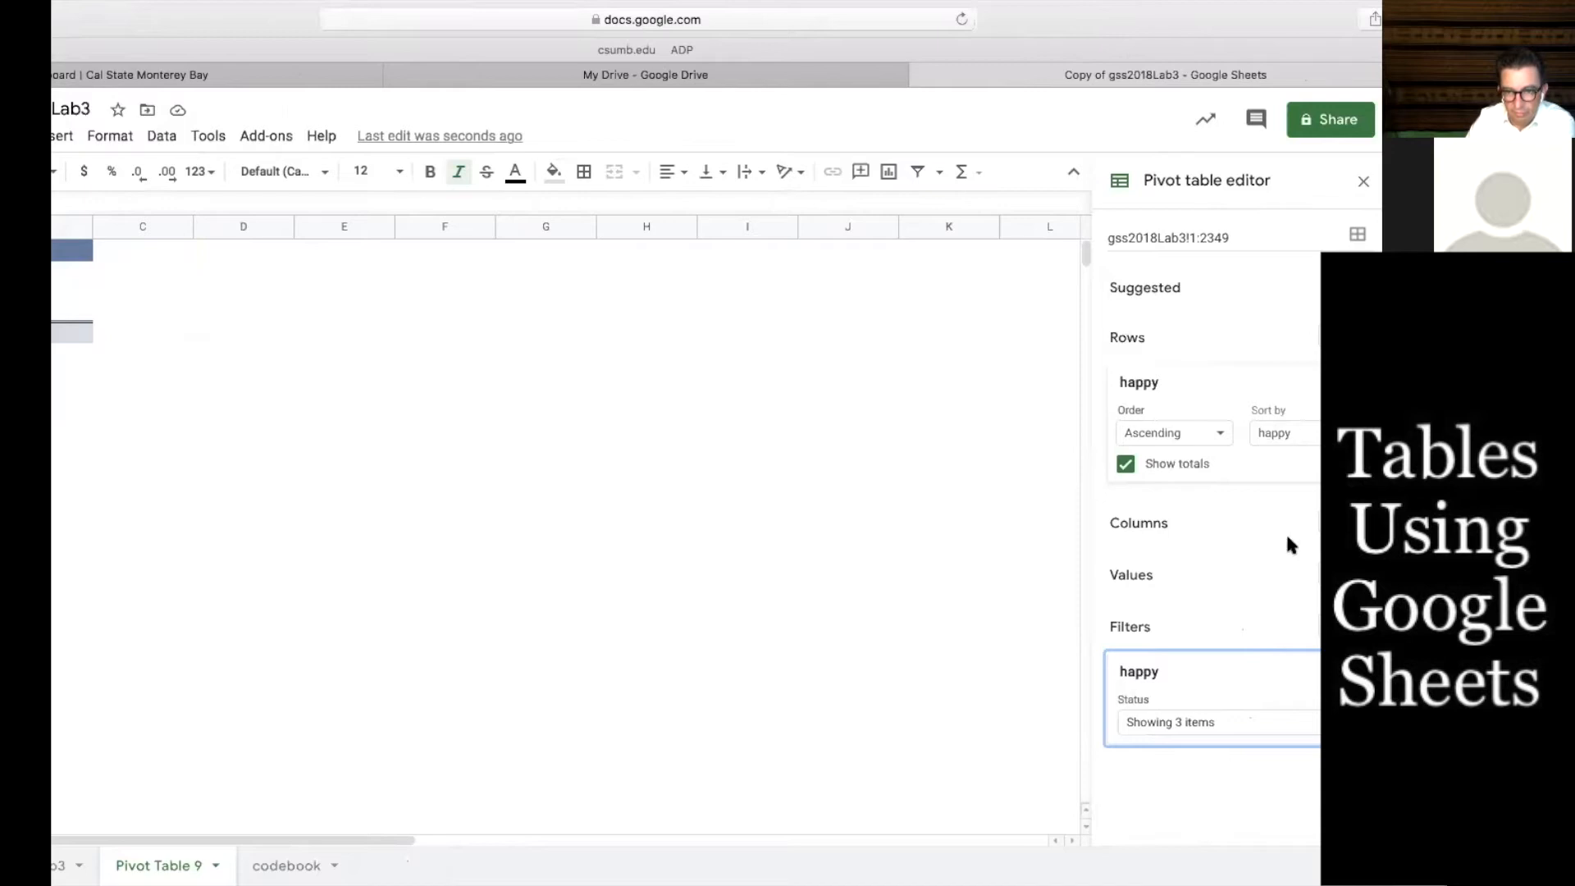
Add happy to the values as a COUNTA summary and marital as the column field
click(1345, 574)
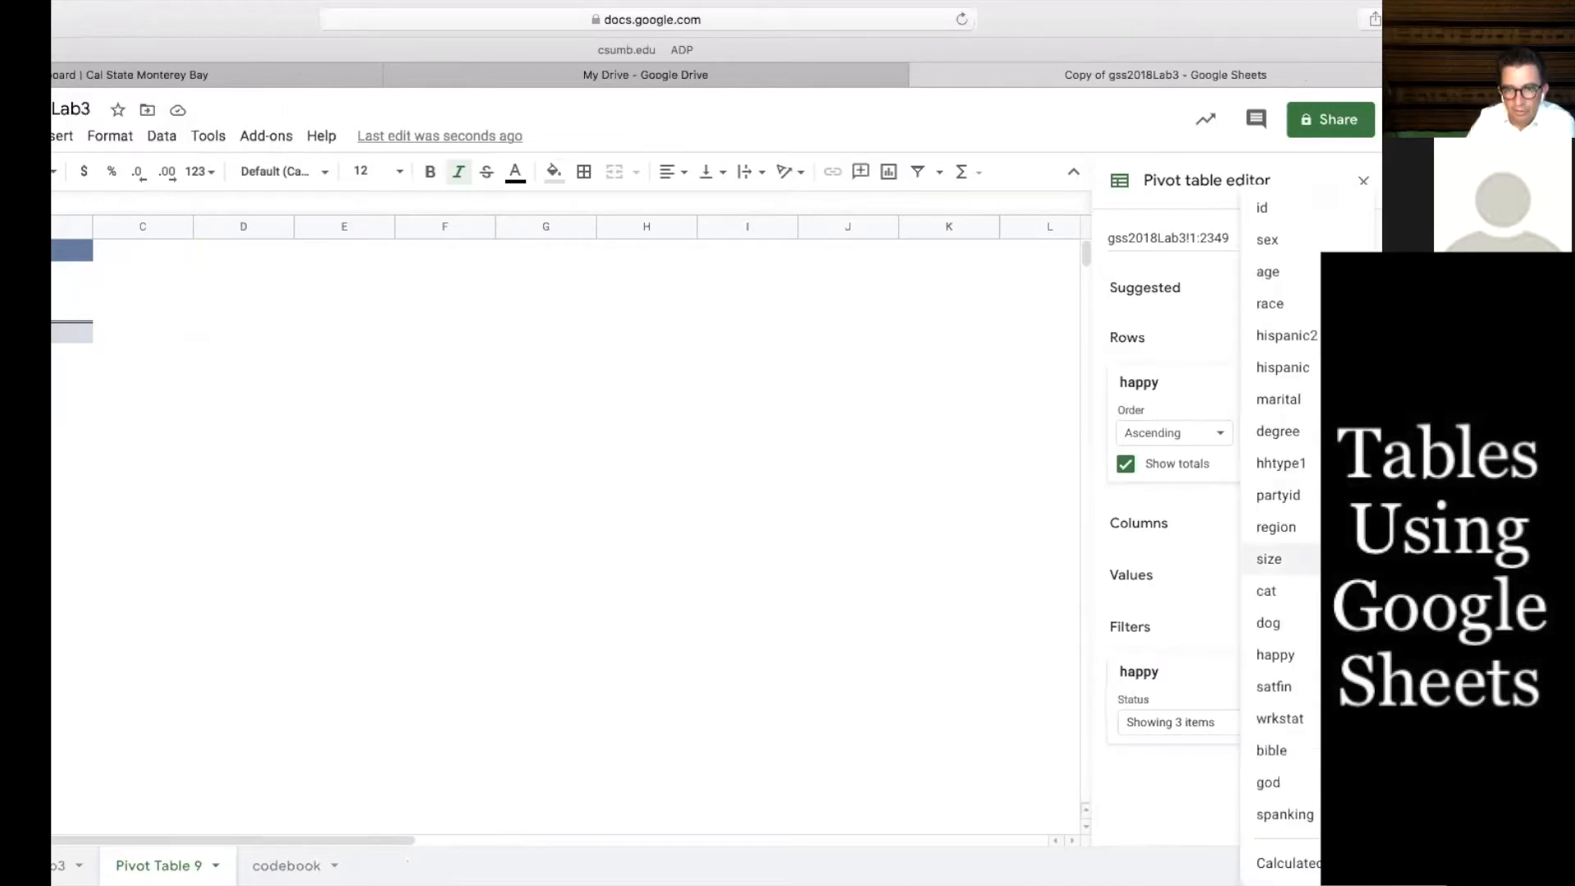
click(1310, 655)
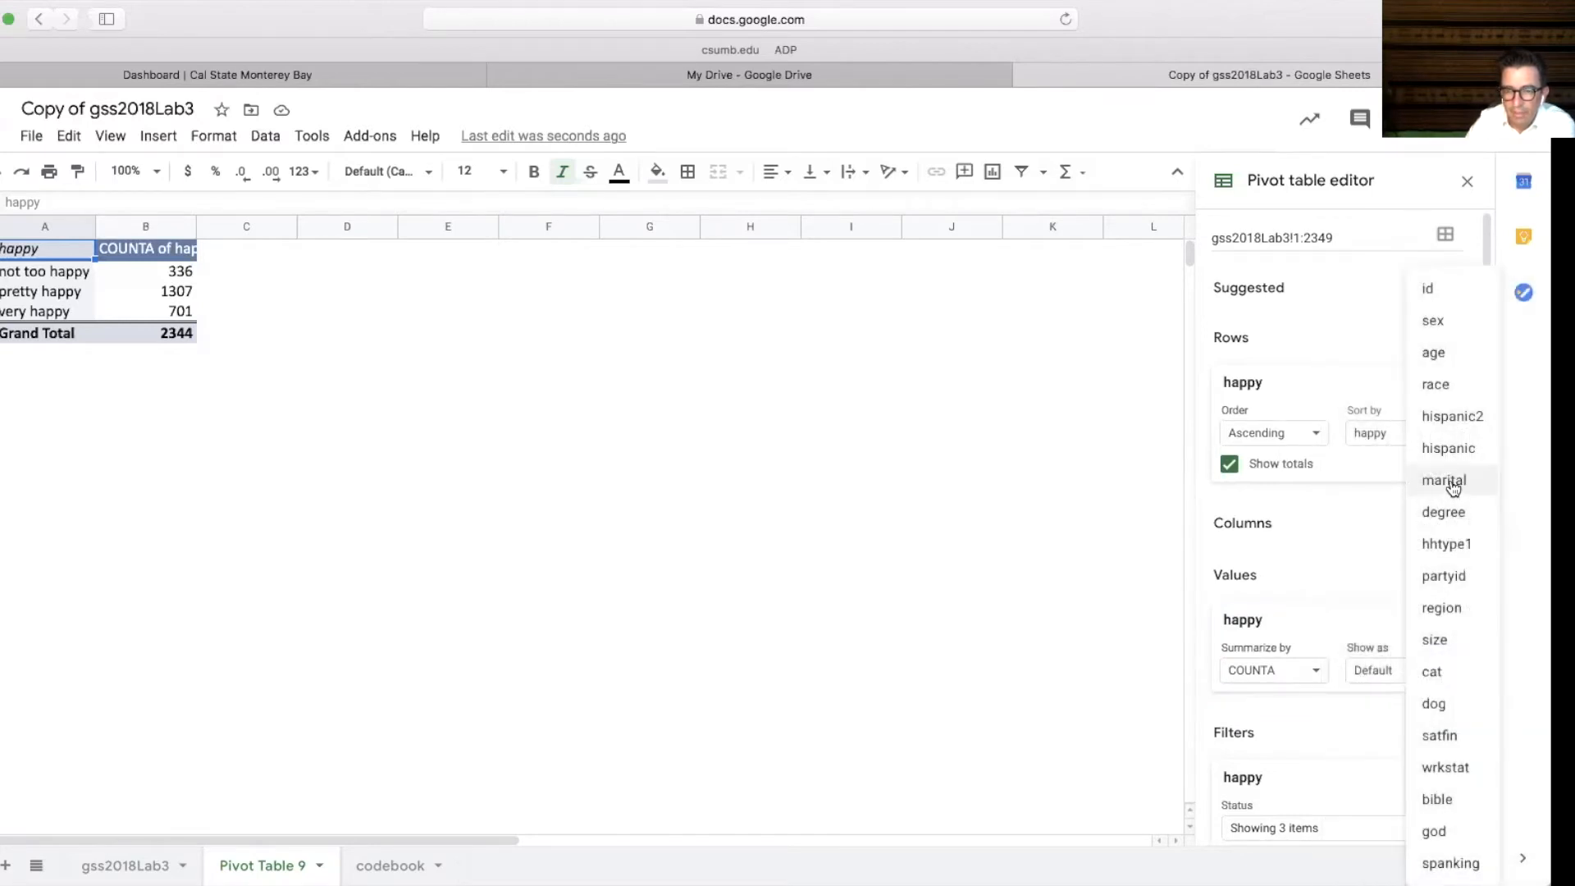
click(1445, 481)
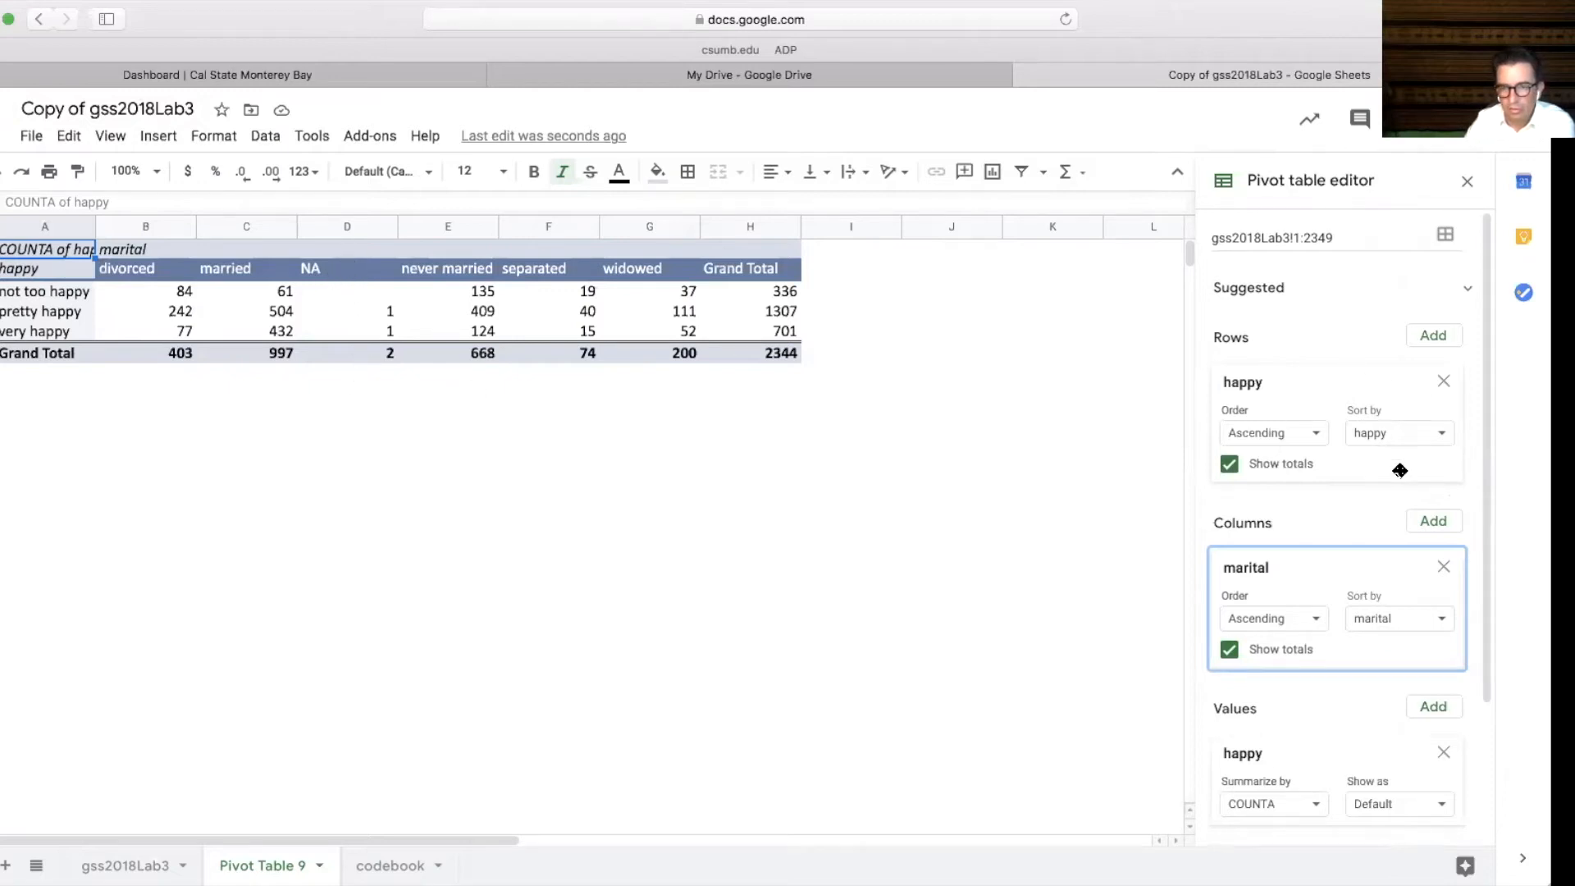
Add a marital filter and exclude the NA value
drag(1487, 519, 1491, 651)
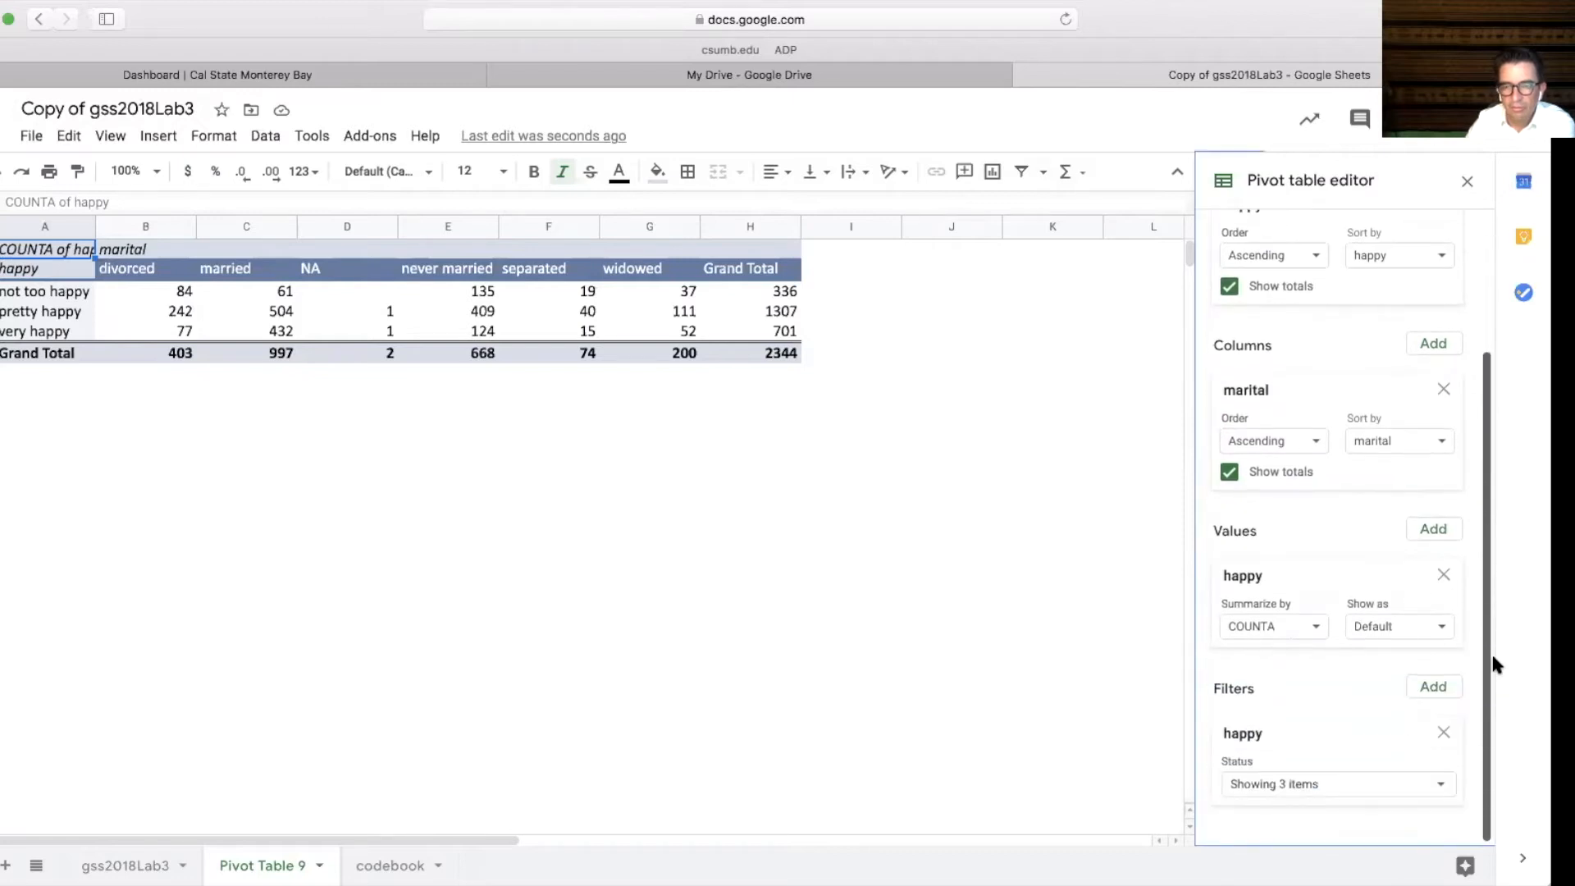
click(1431, 690)
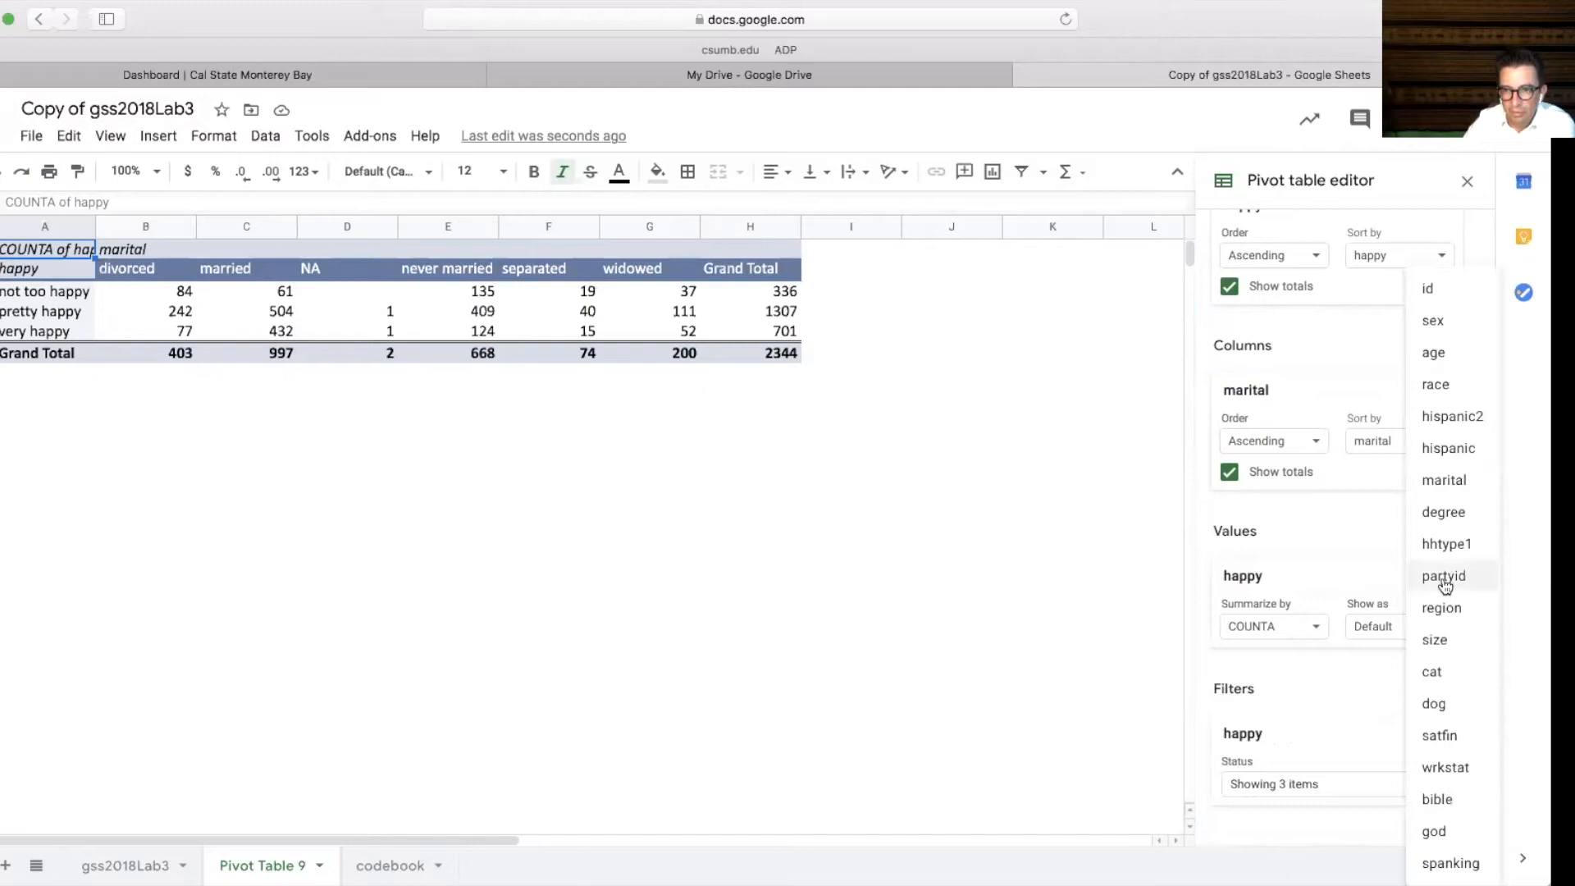
click(1461, 491)
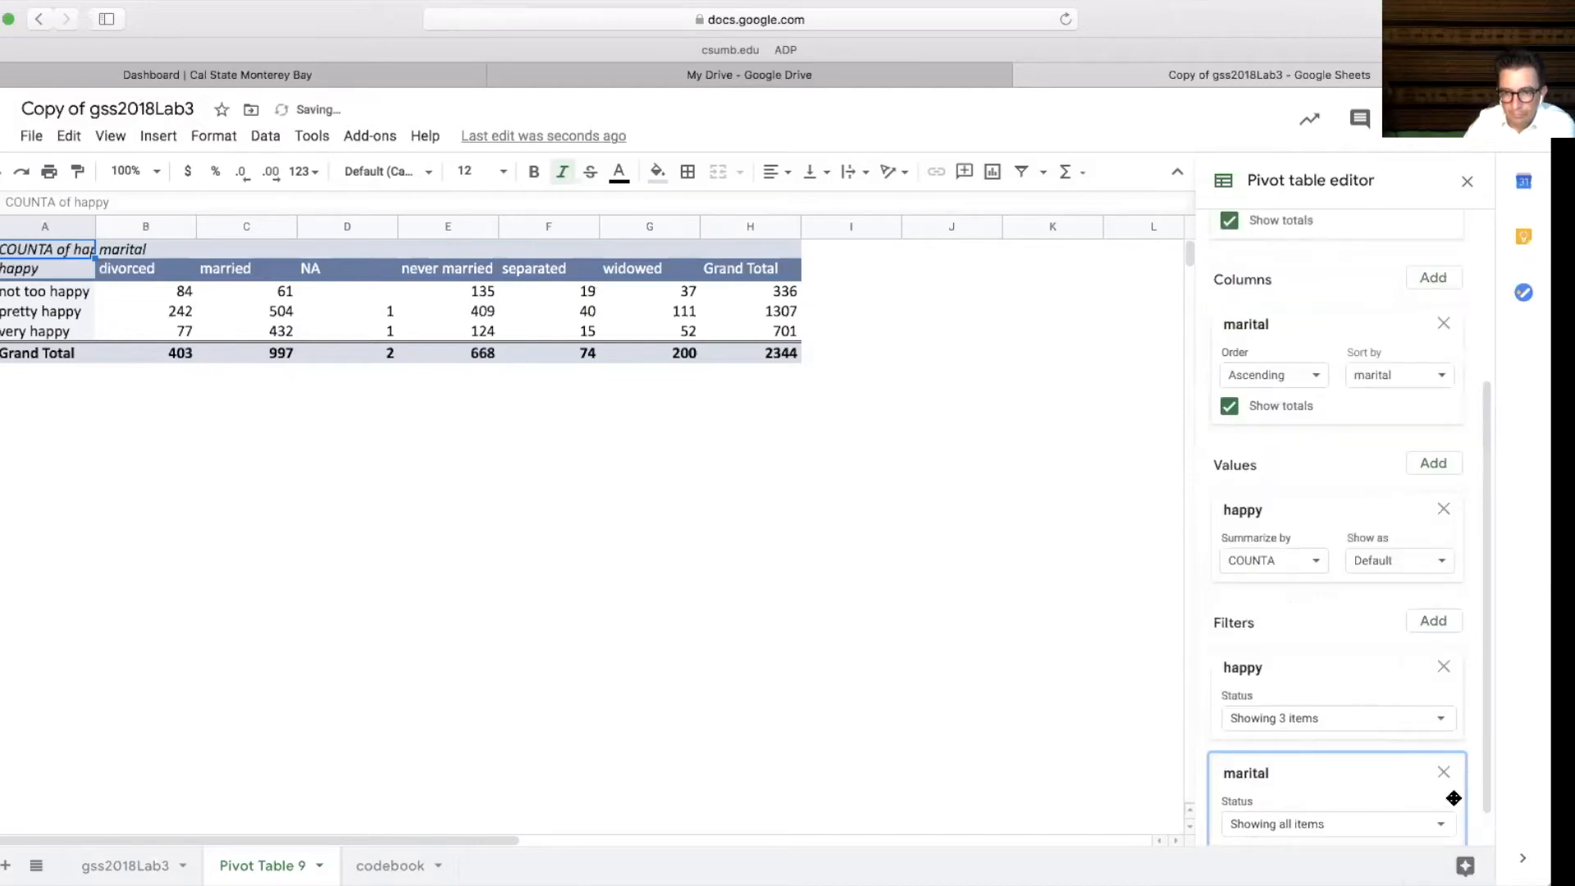
click(1441, 829)
click(1264, 751)
click(1456, 840)
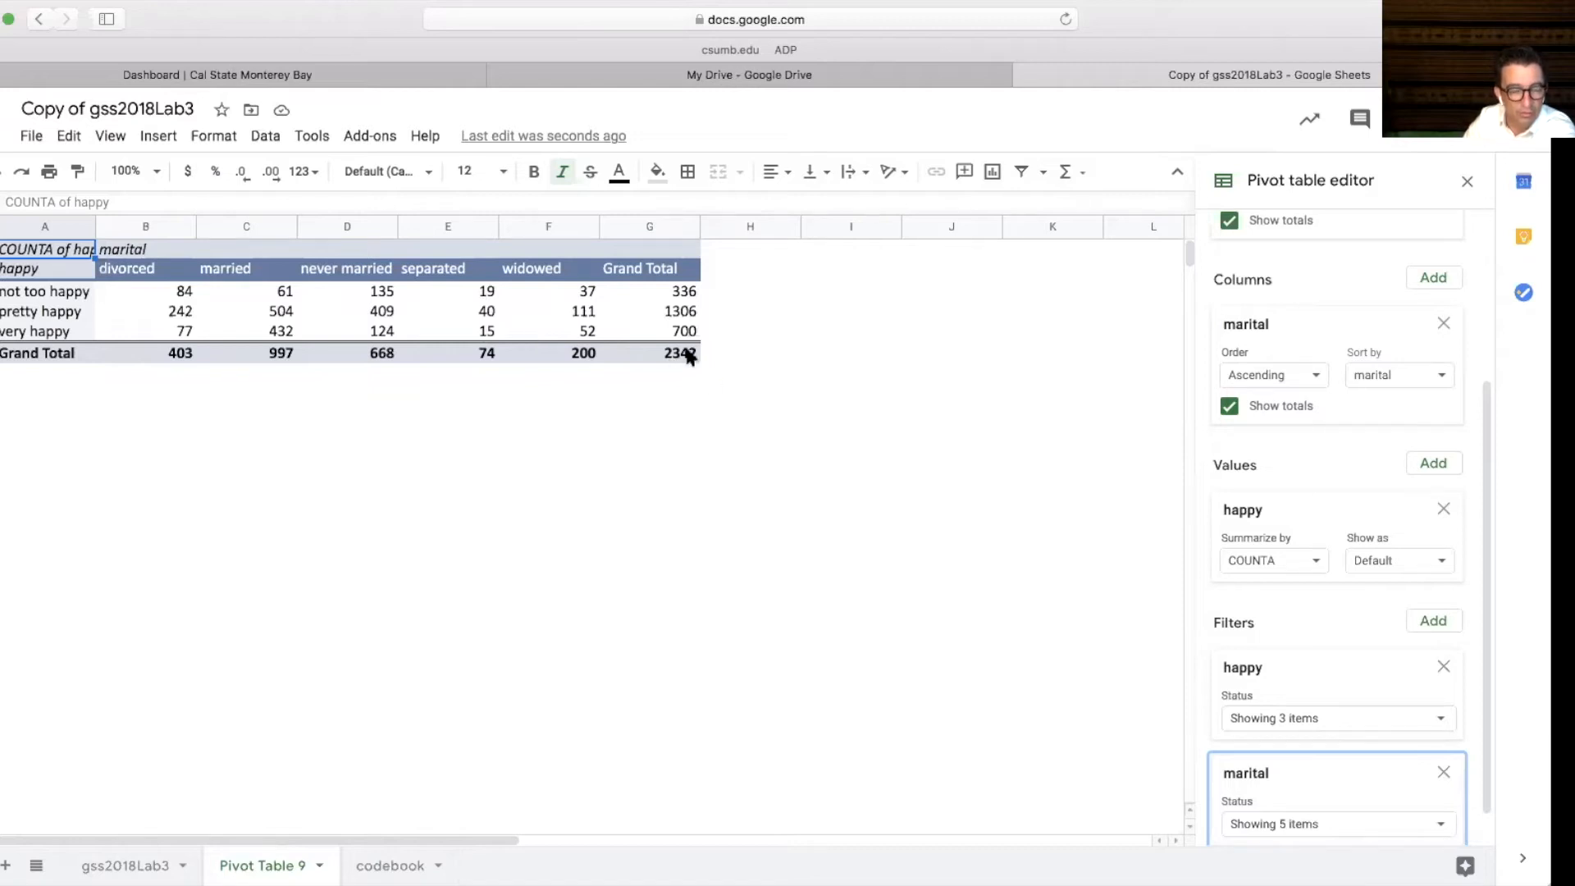
Examine the counts of happiness by marital status in the pivot table cells
click(184, 294)
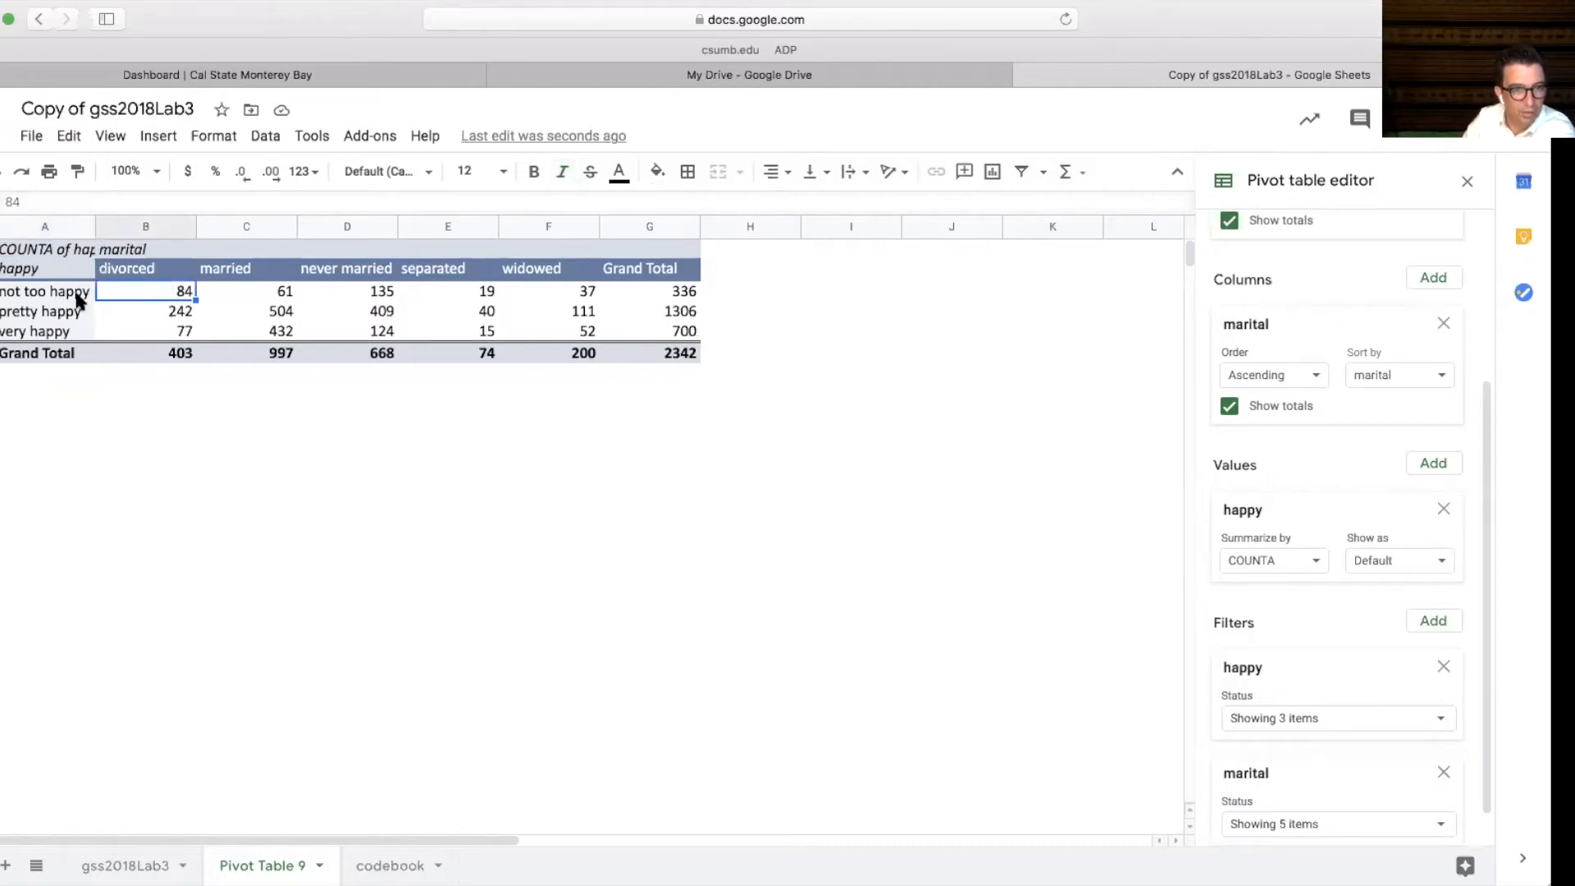
click(175, 319)
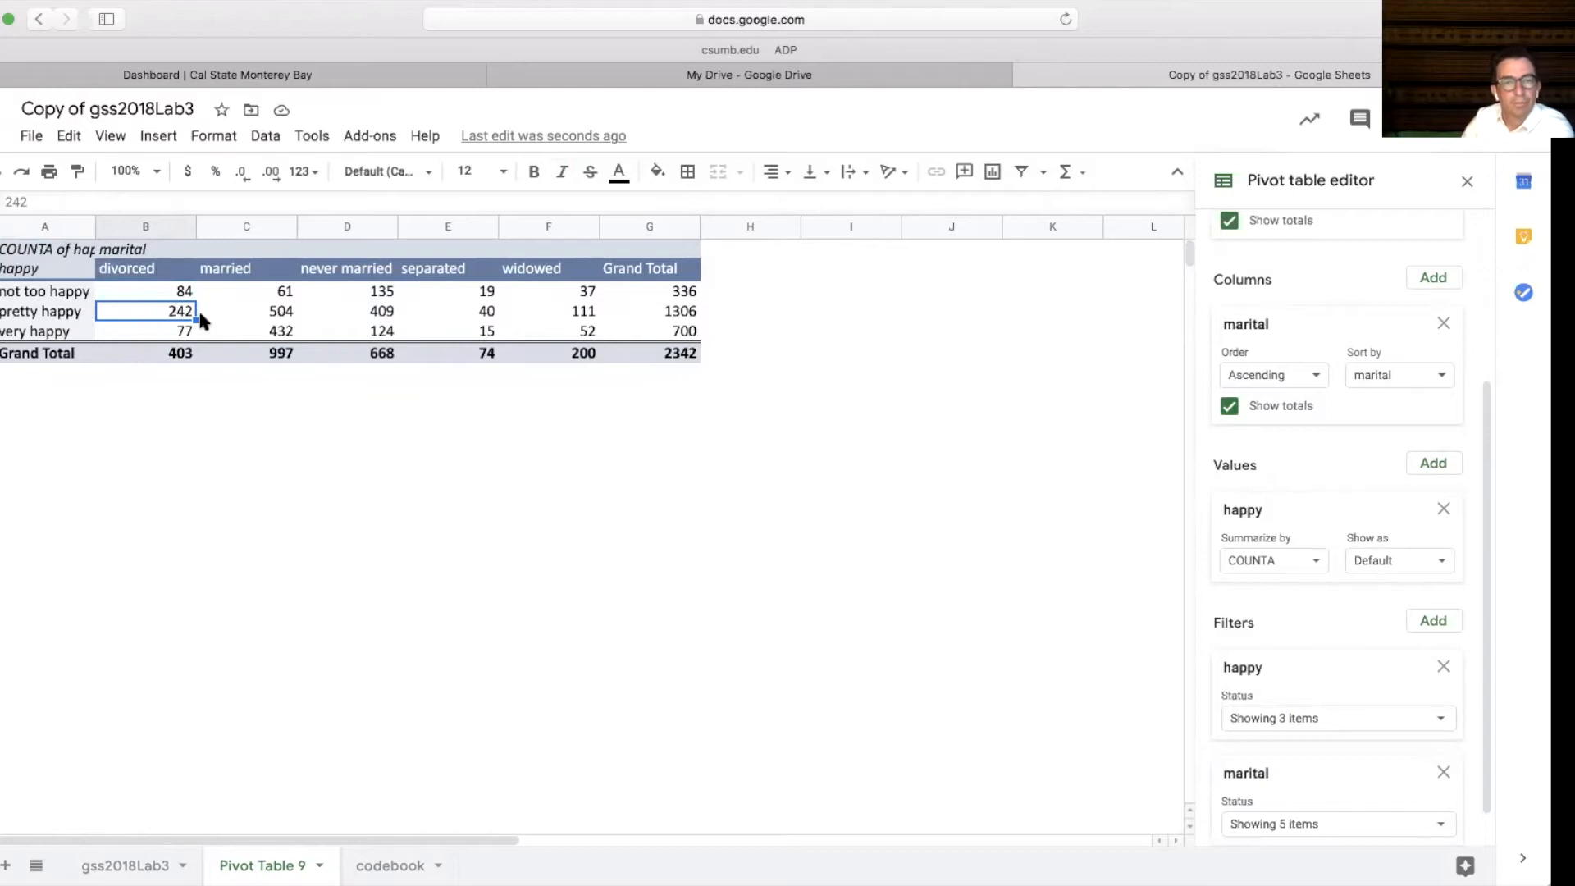
click(283, 333)
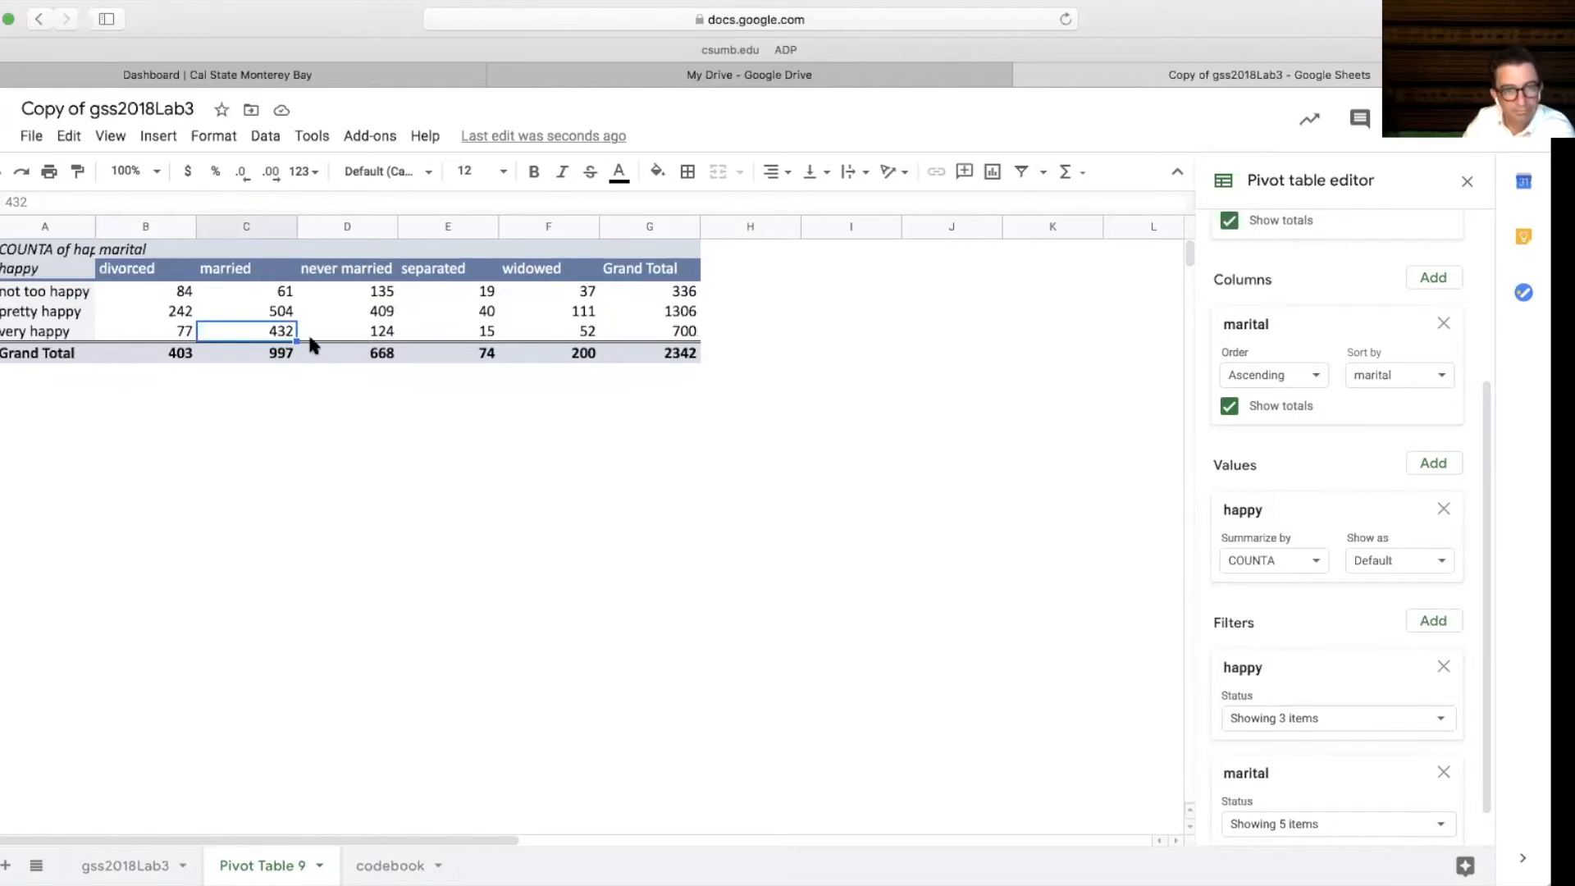
click(261, 390)
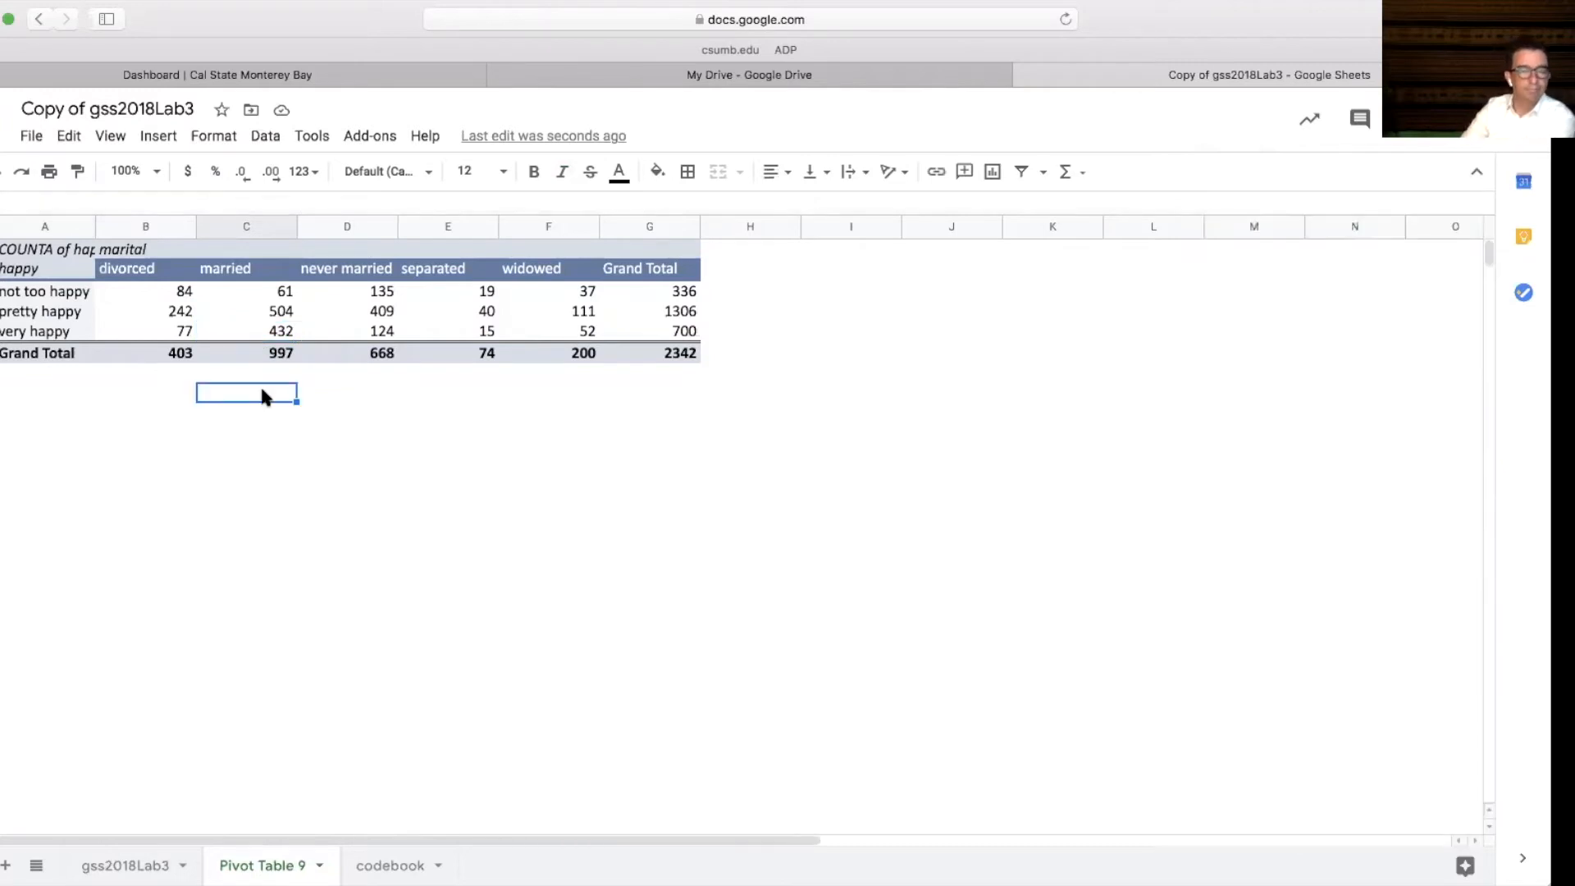
click(244, 332)
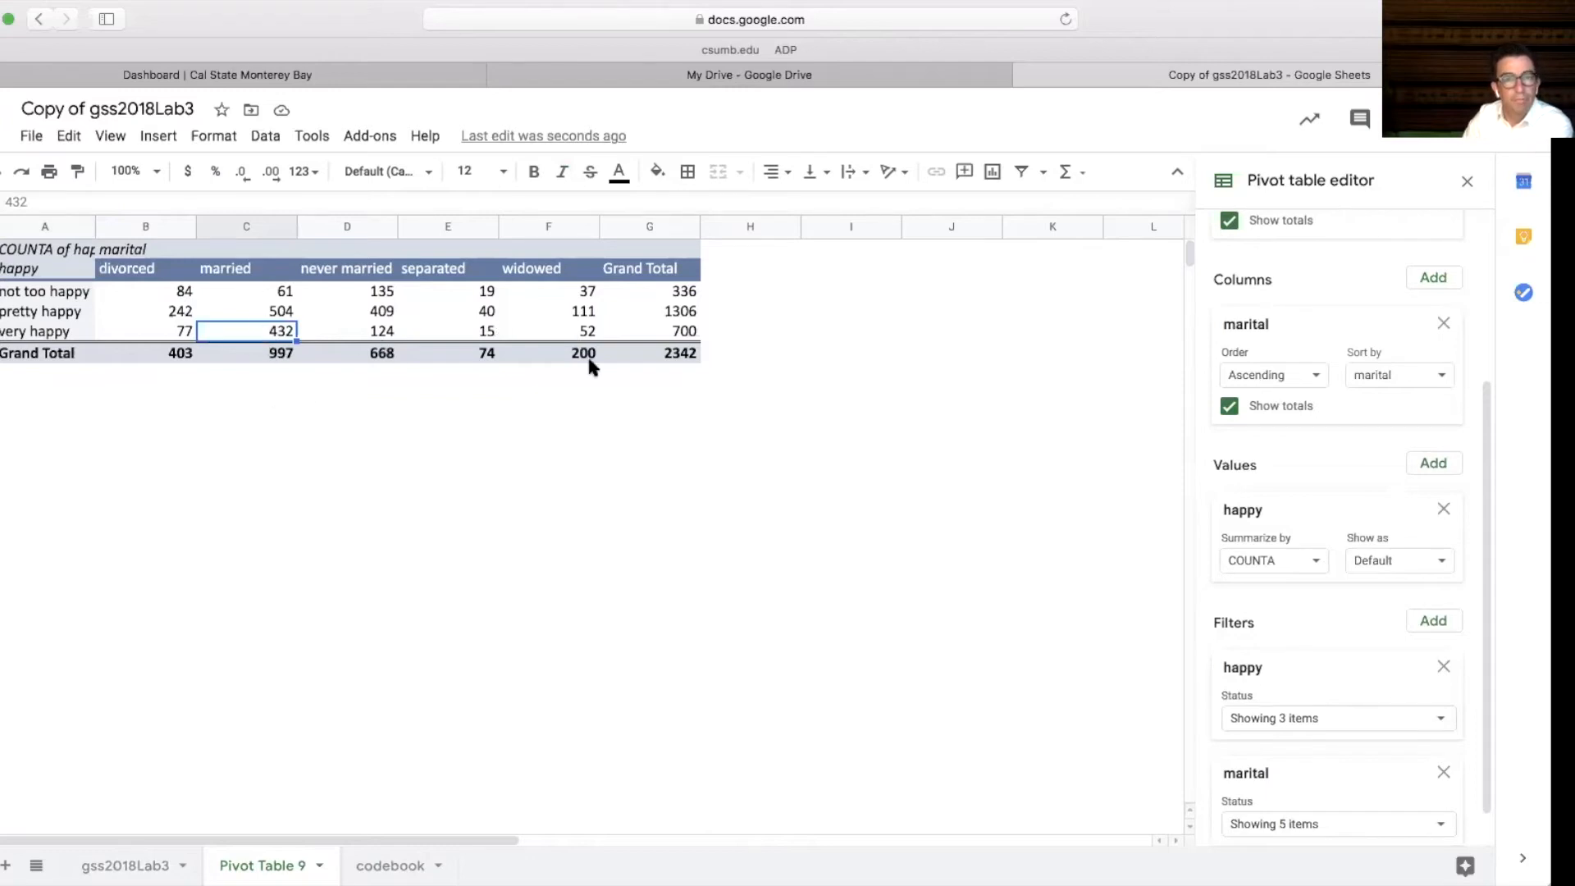
Show the happy values in the pivot table as % of column
click(523, 313)
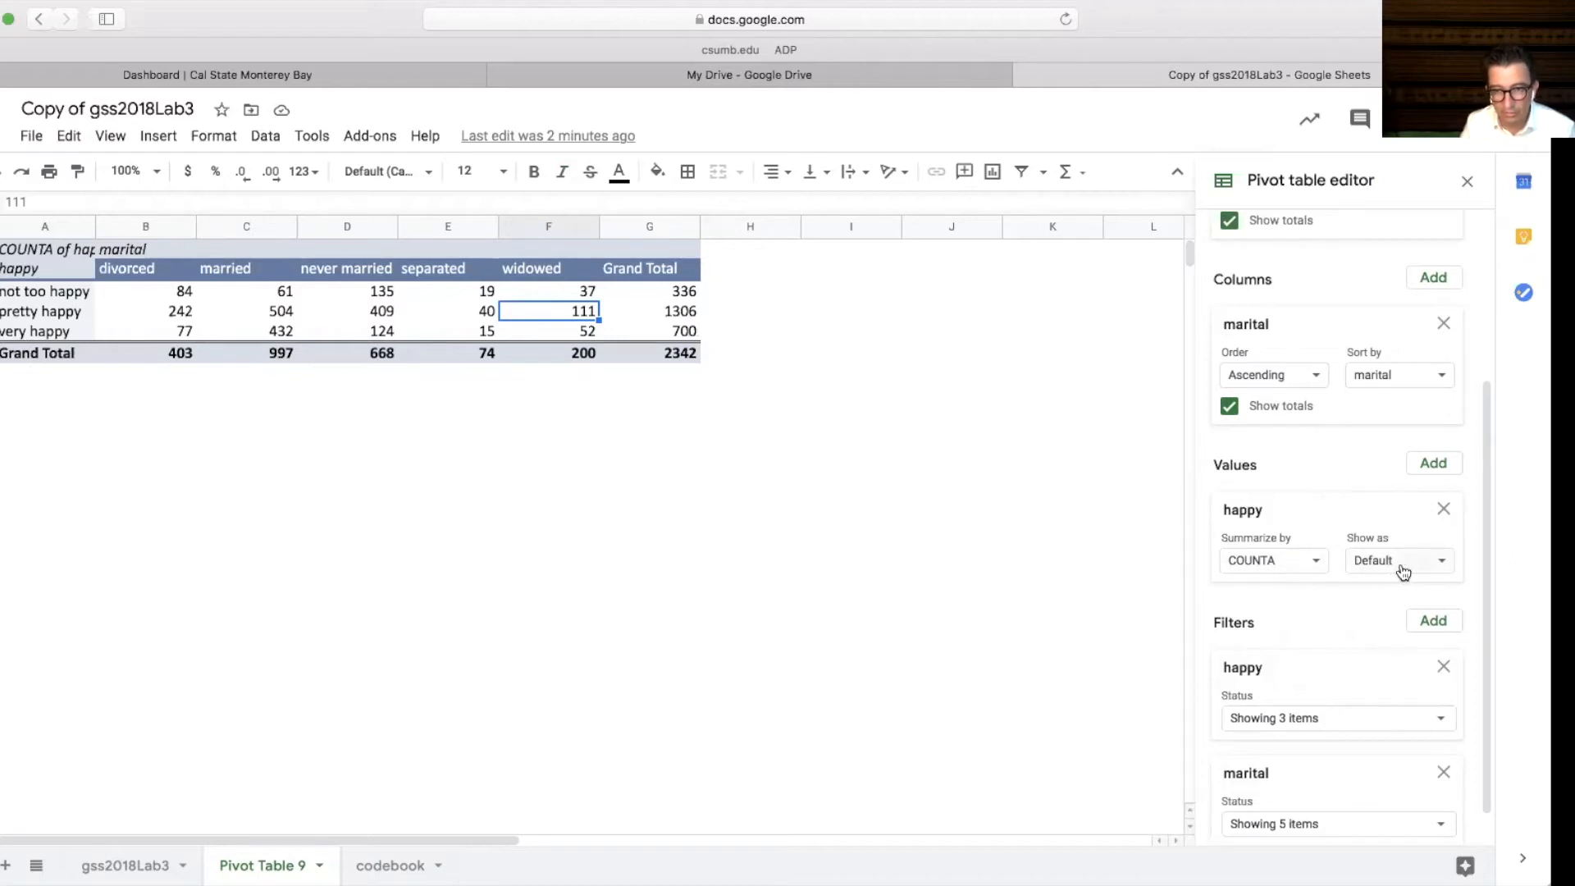
click(1445, 569)
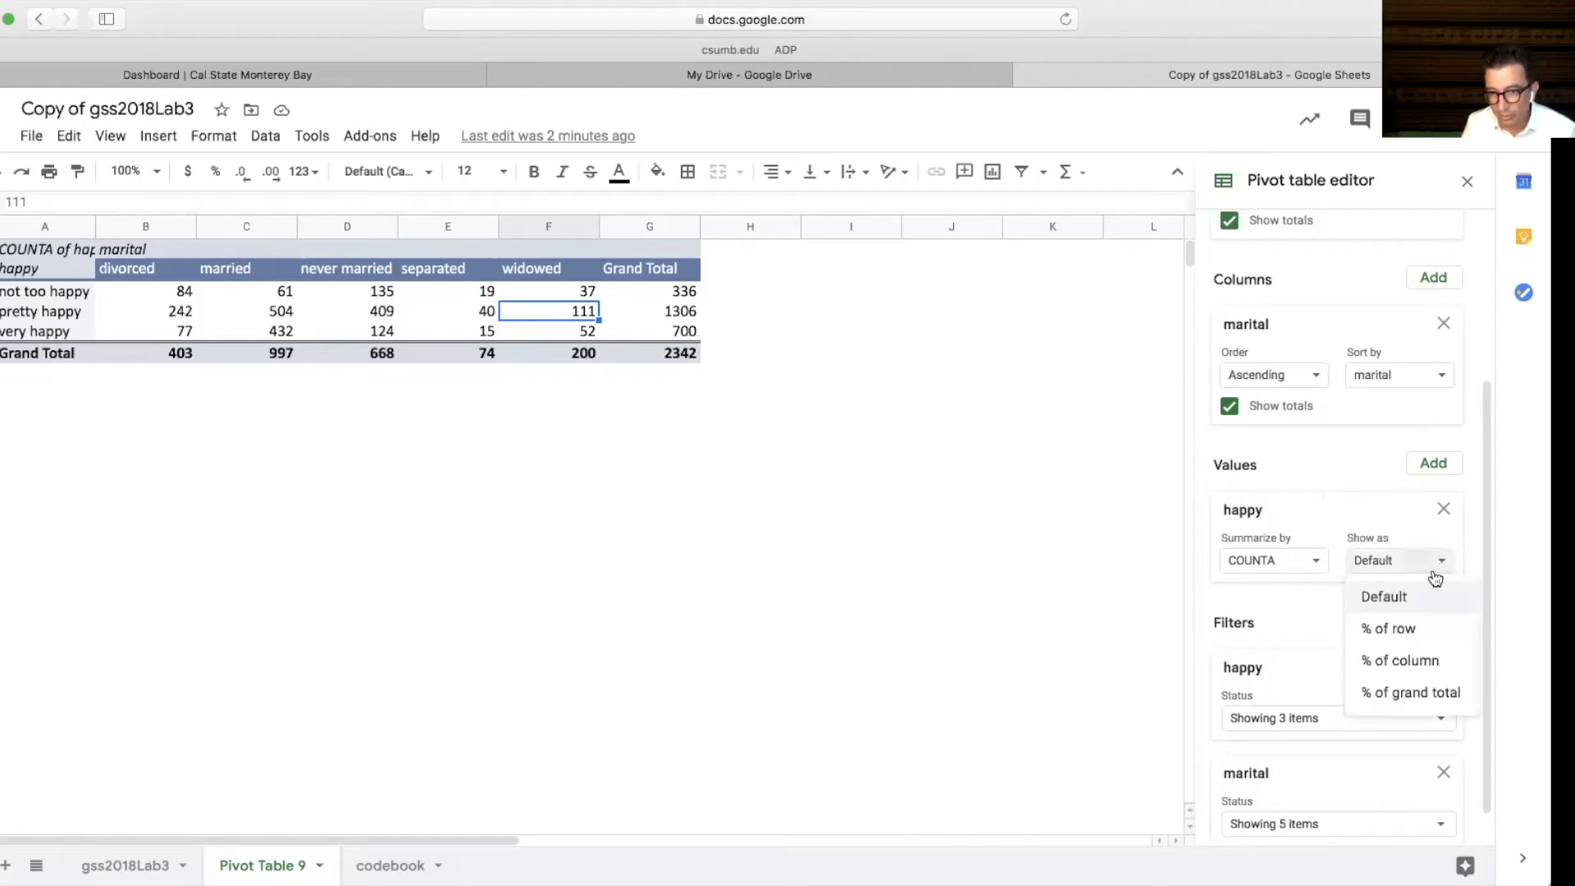
click(1399, 667)
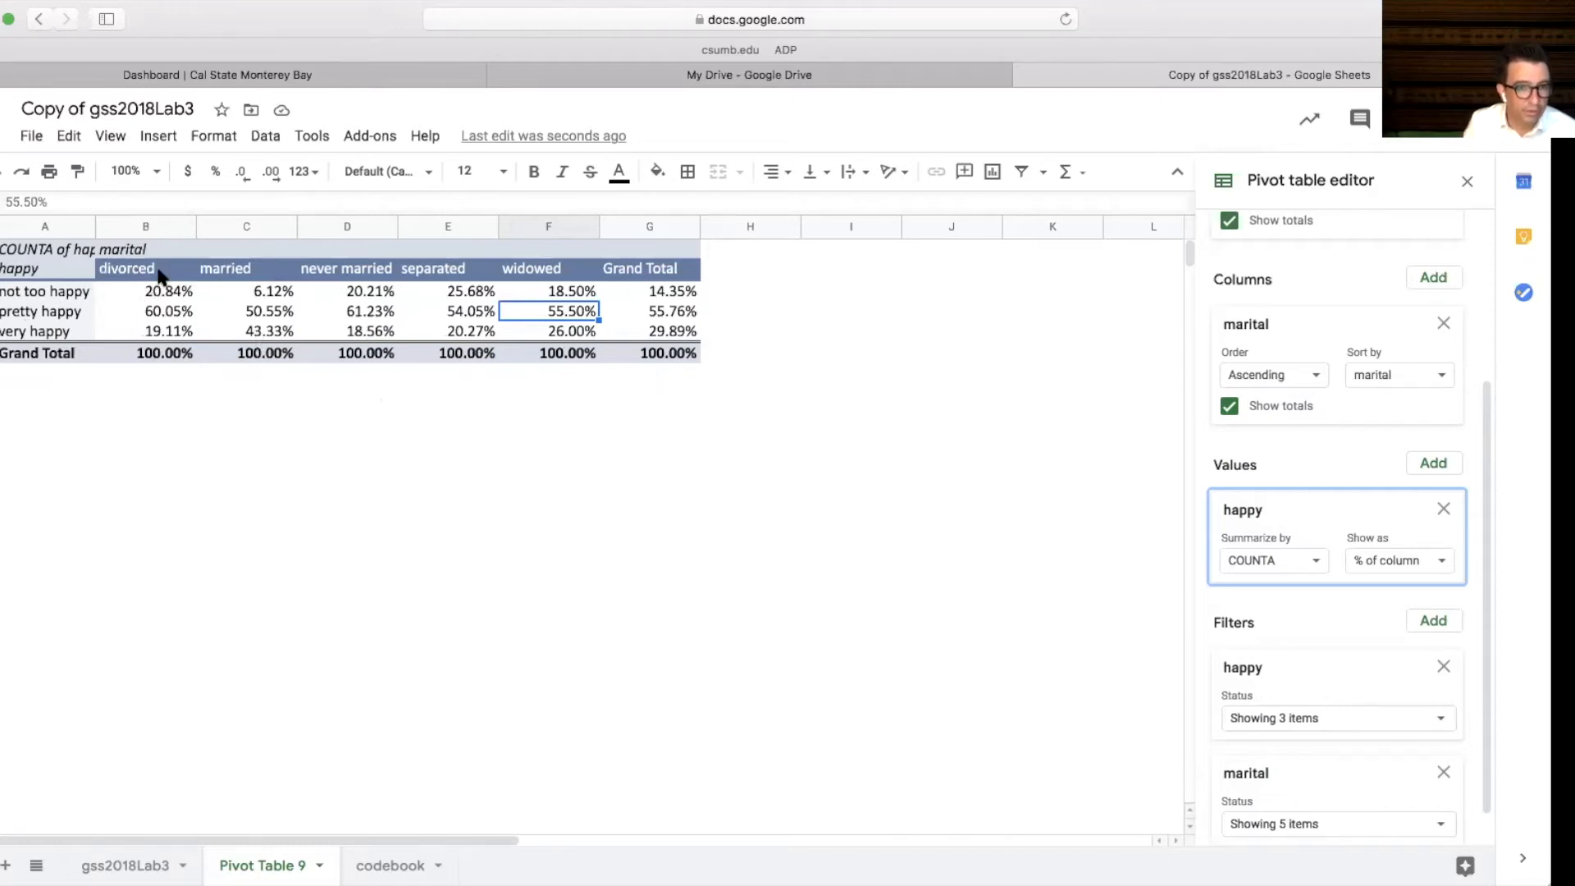
Examine the column percentages of happiness for each marital status in the pivot table
drag(162, 276, 165, 359)
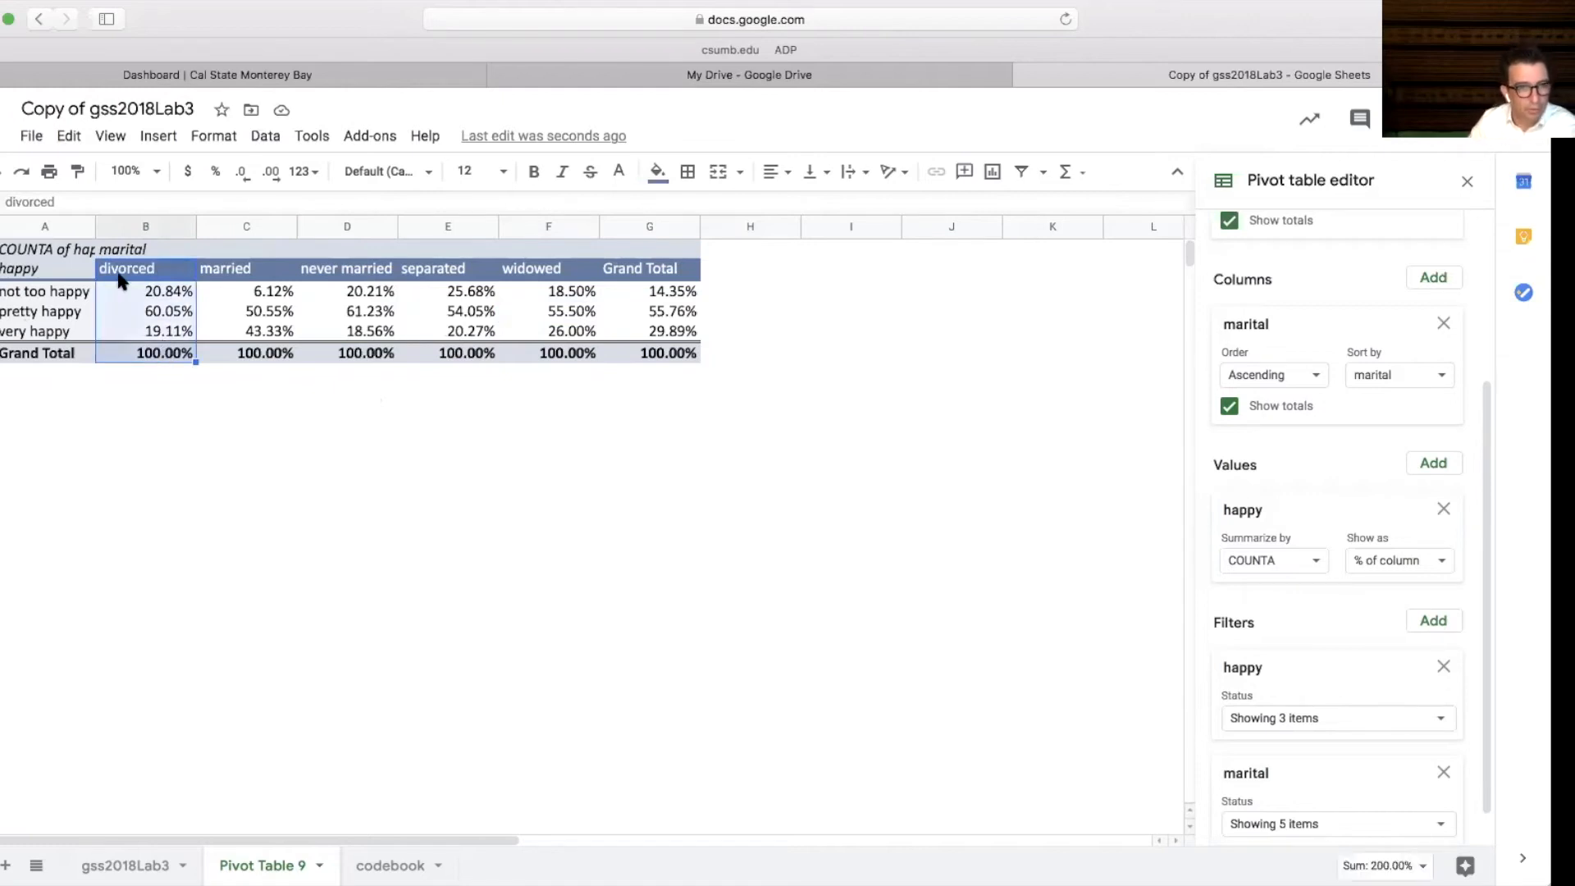
click(163, 294)
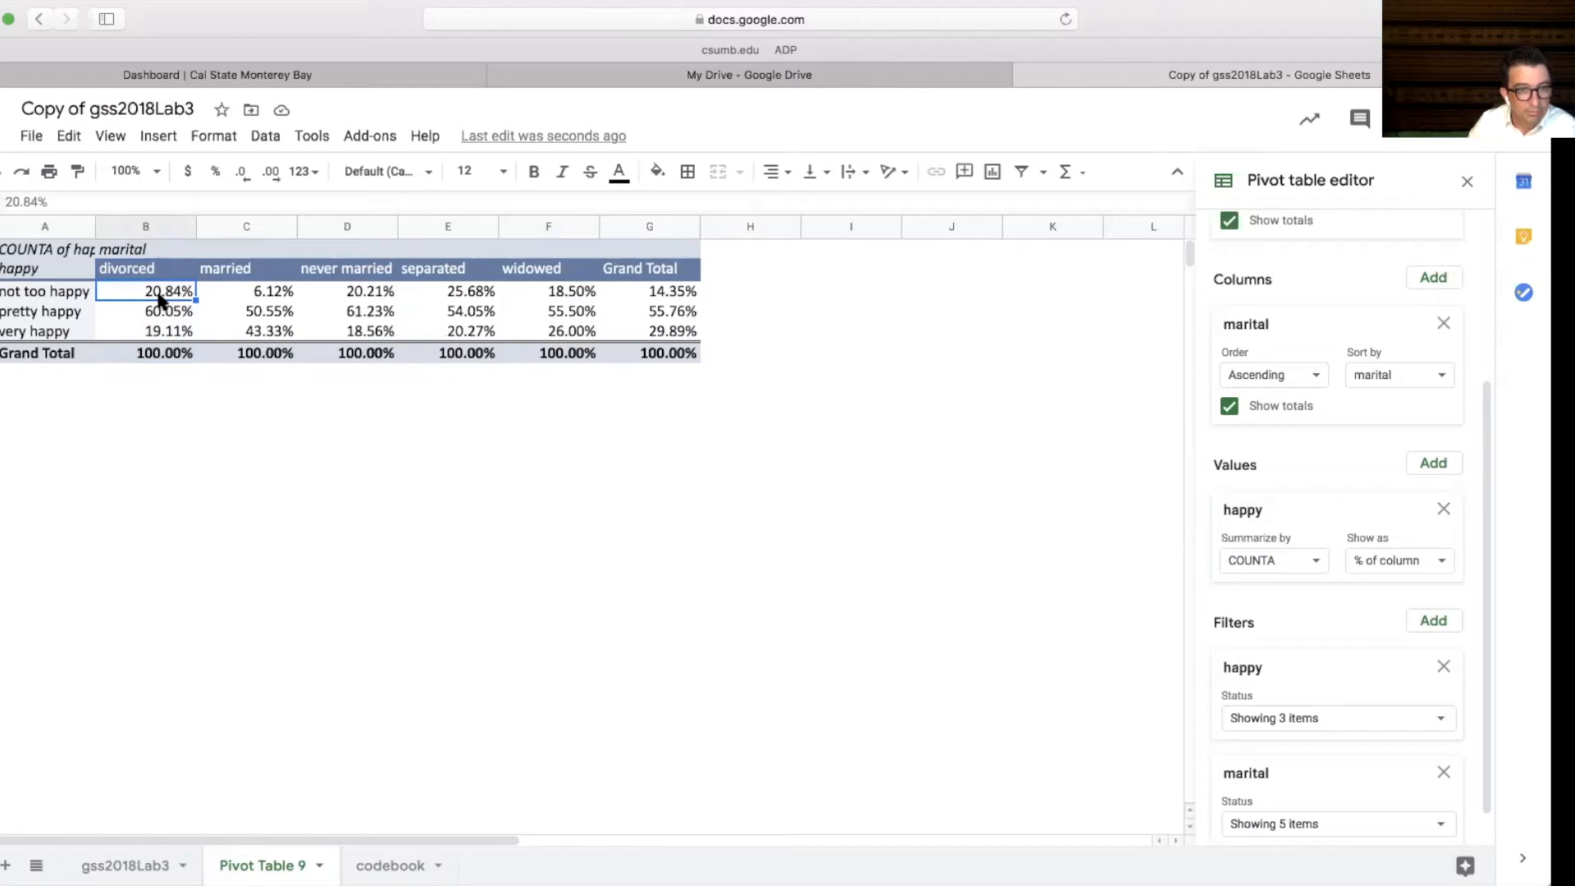
click(163, 315)
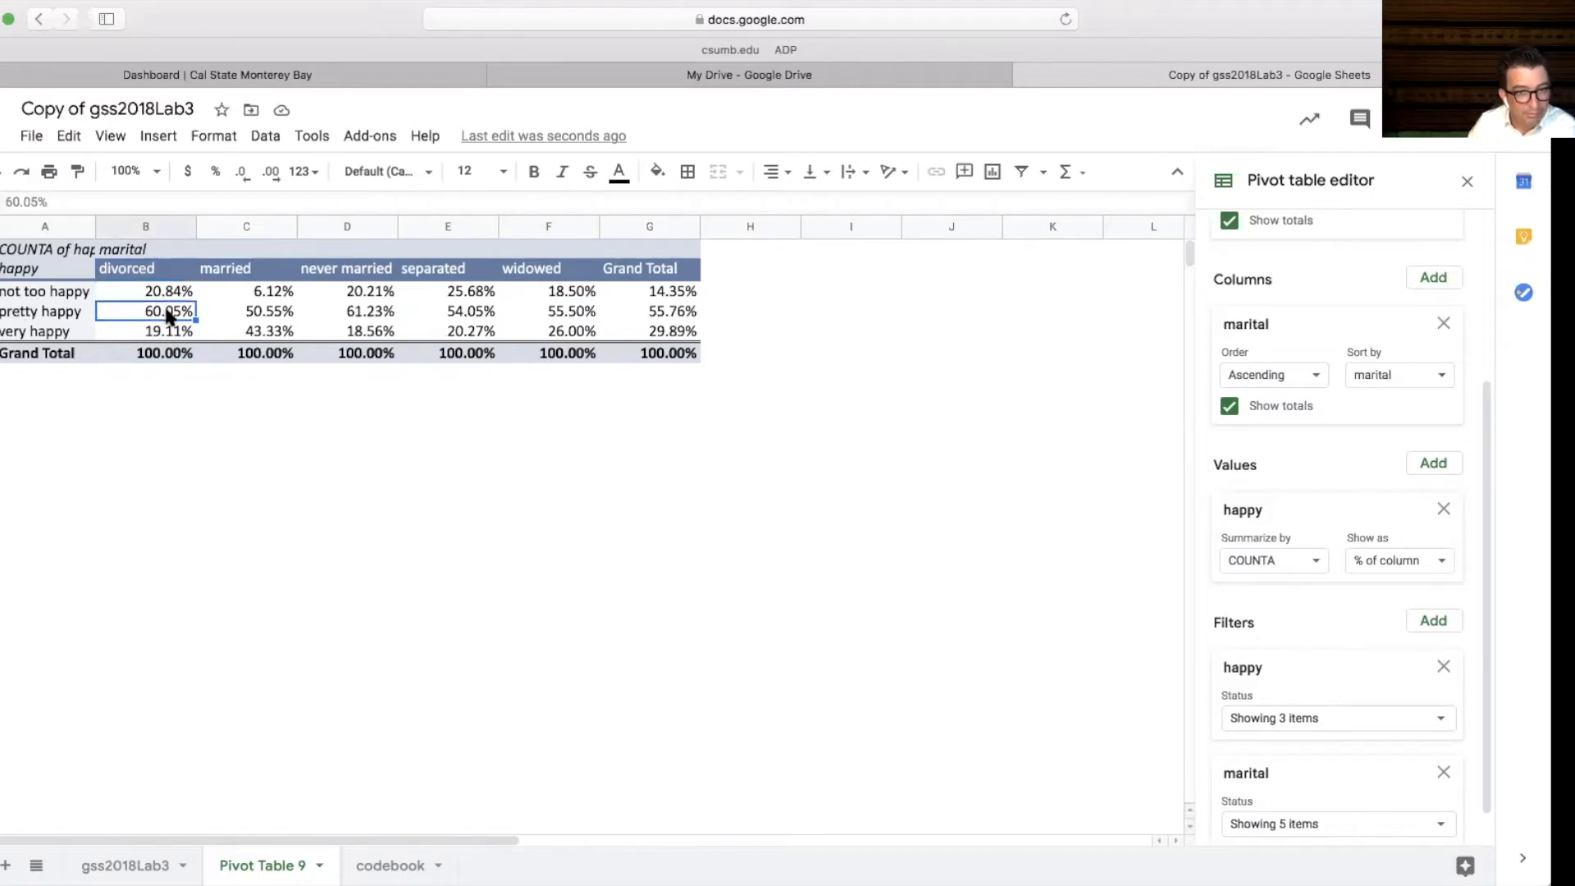
click(163, 337)
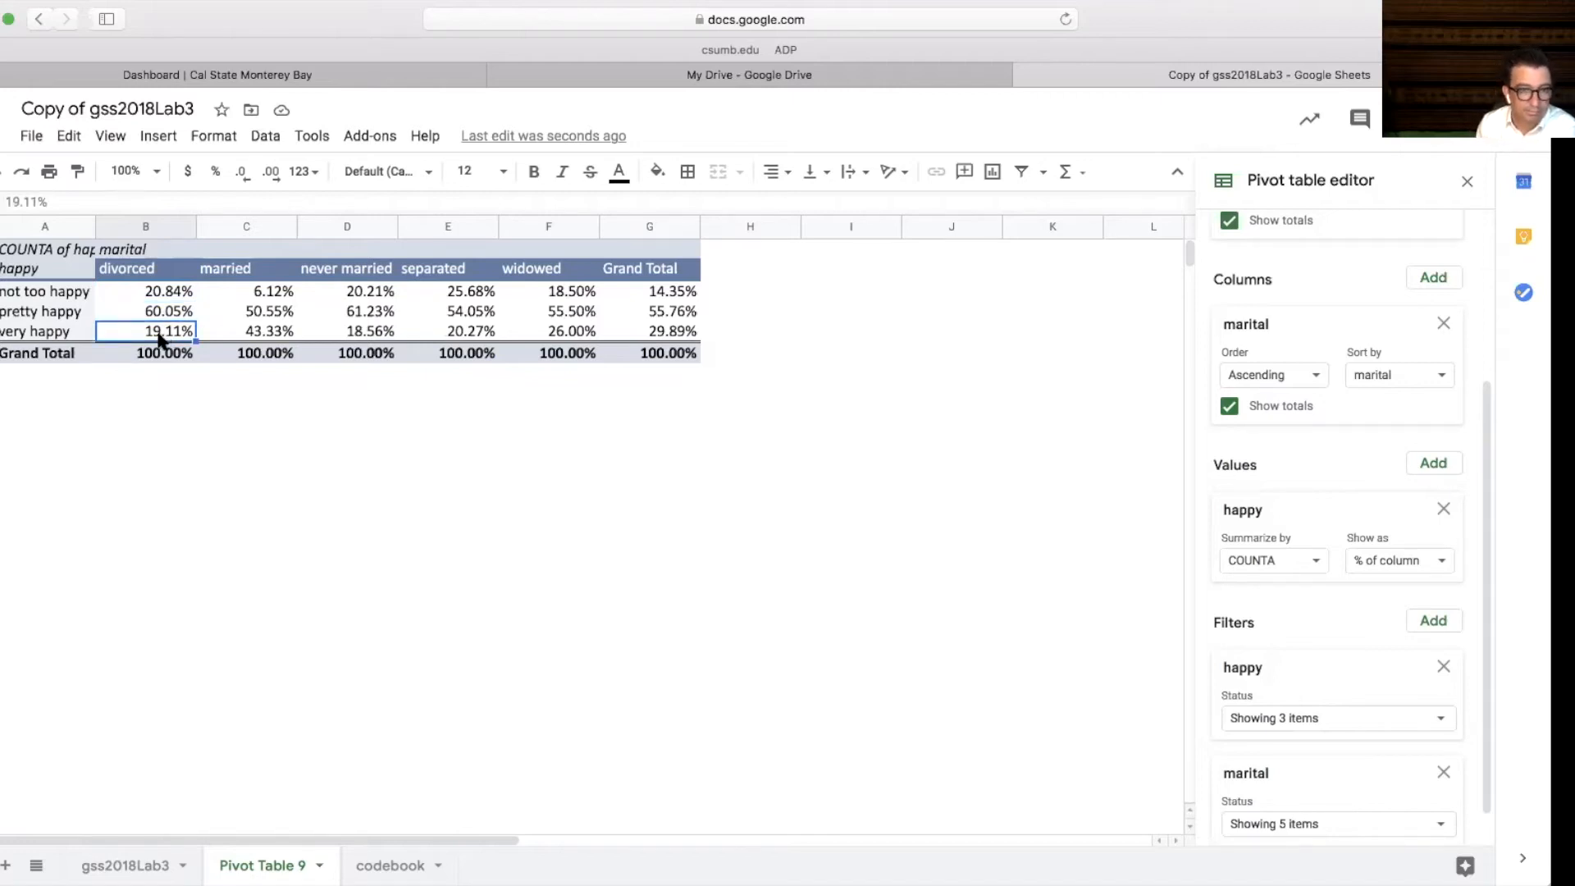
click(150, 293)
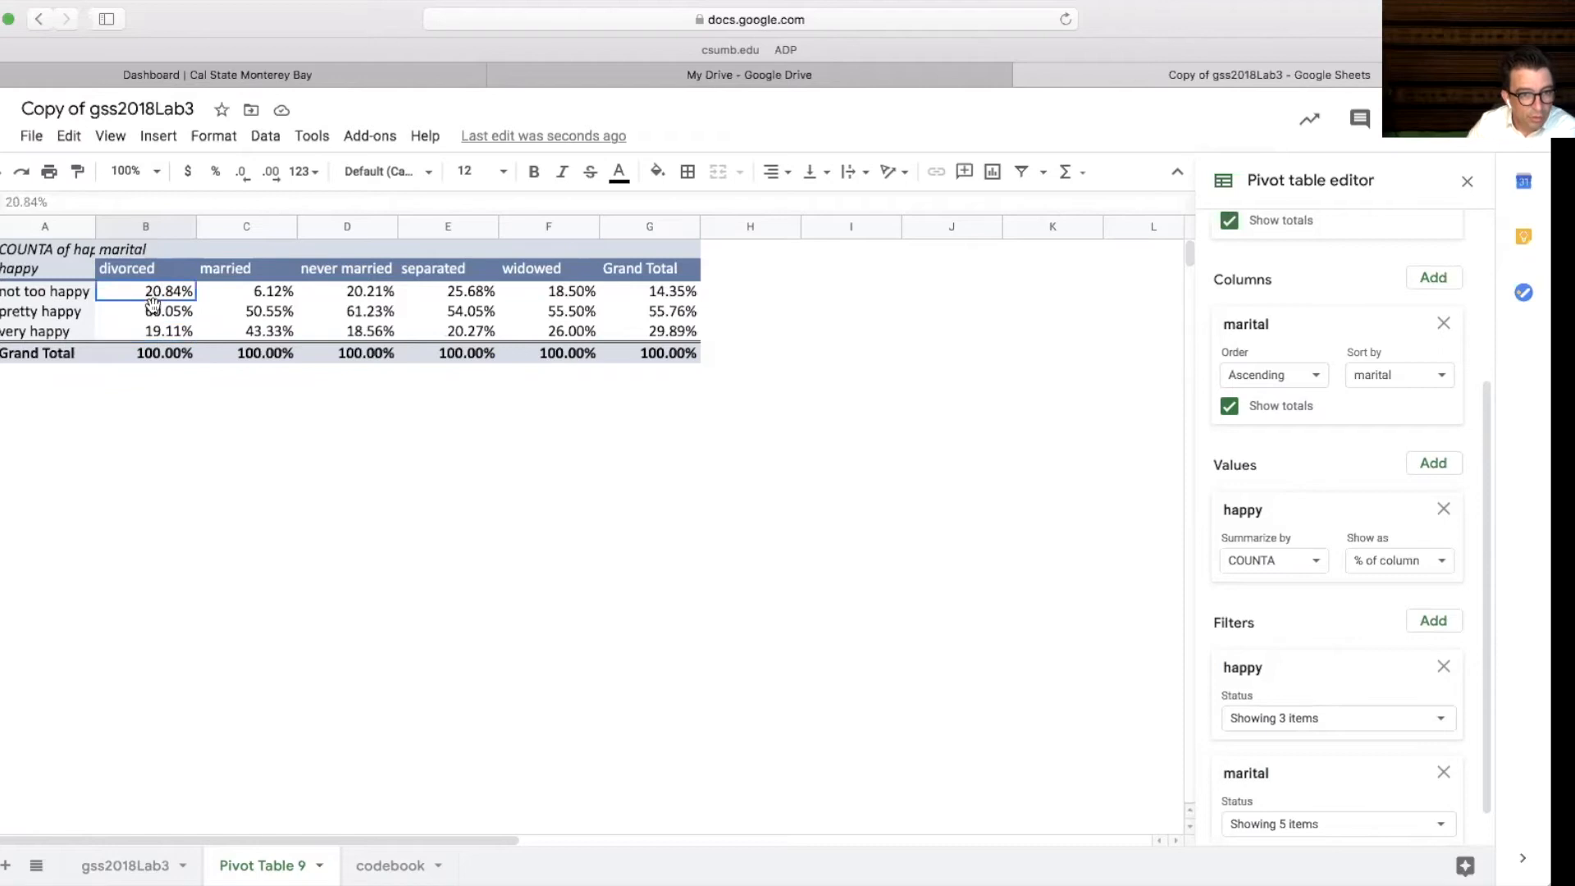
click(145, 271)
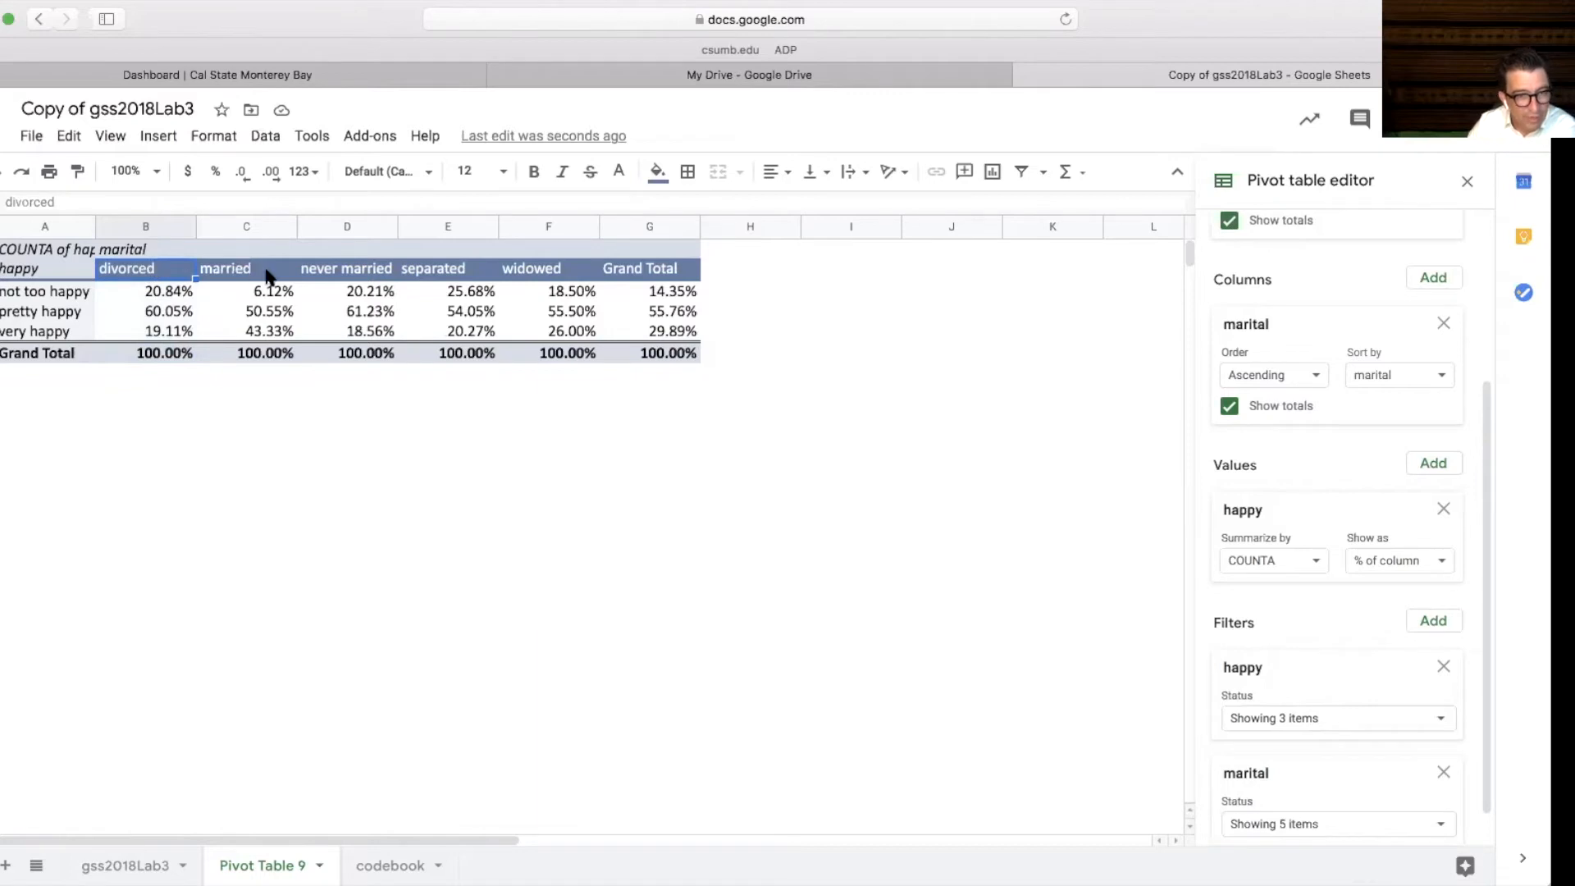
drag(267, 273, 269, 354)
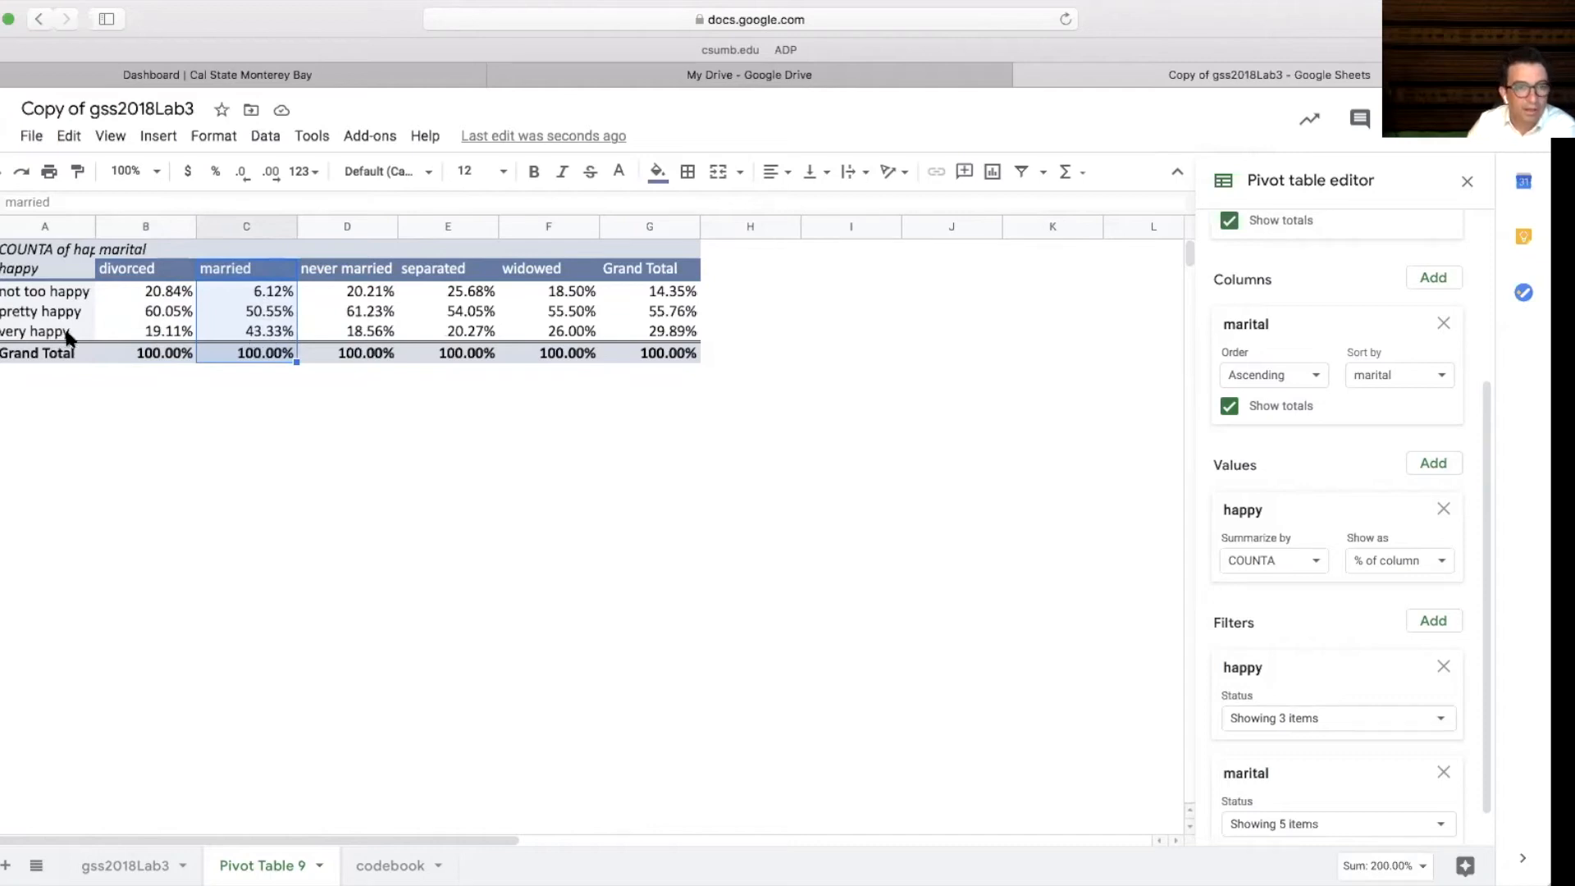
click(224, 325)
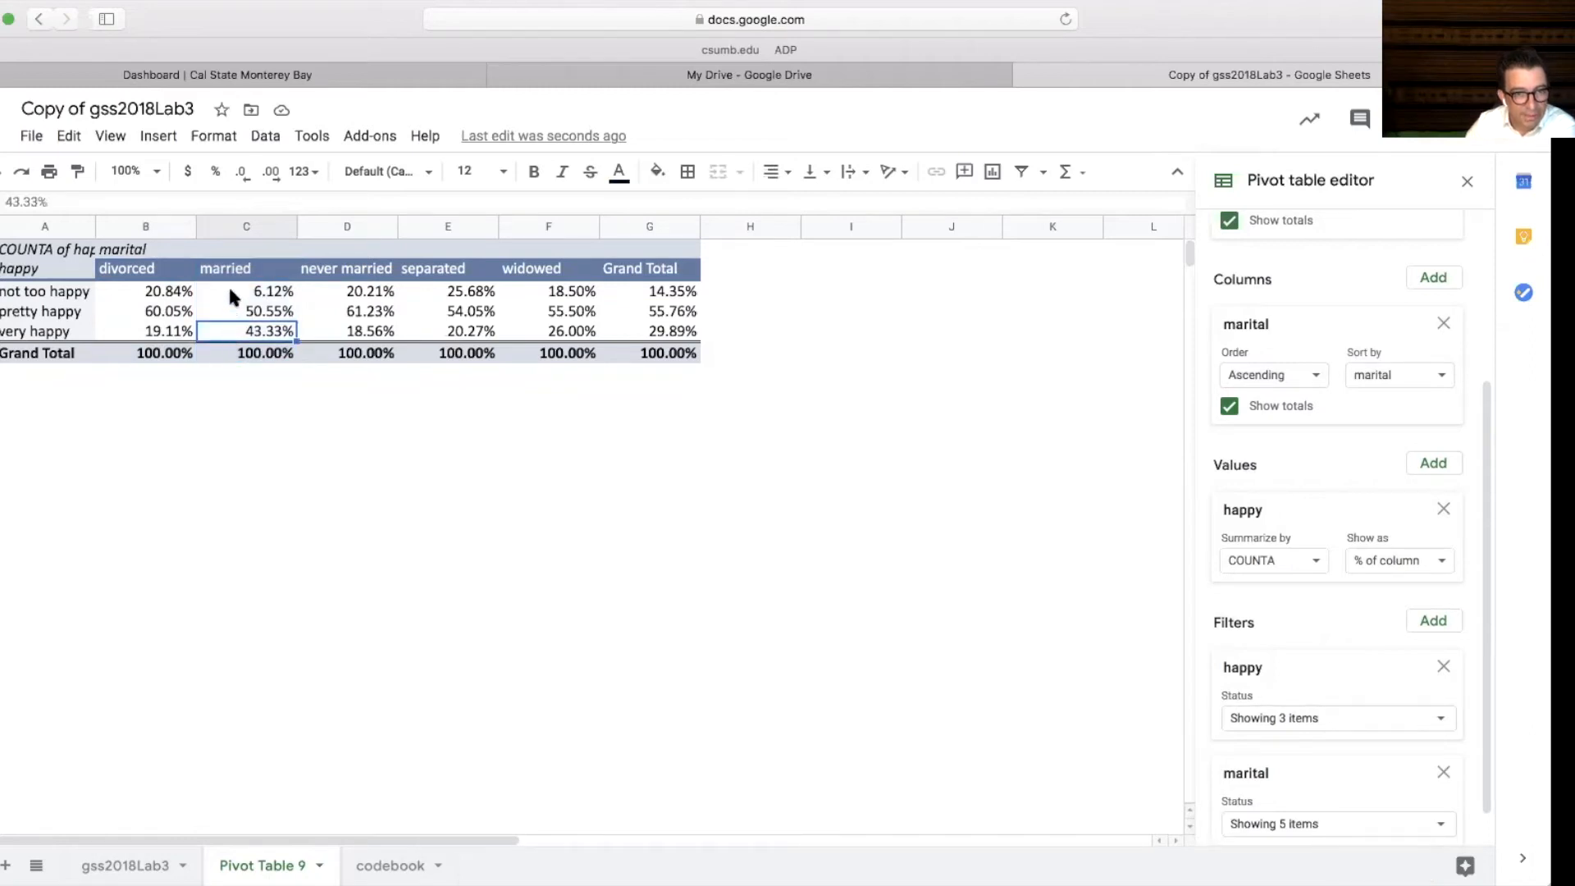
drag(341, 273, 342, 358)
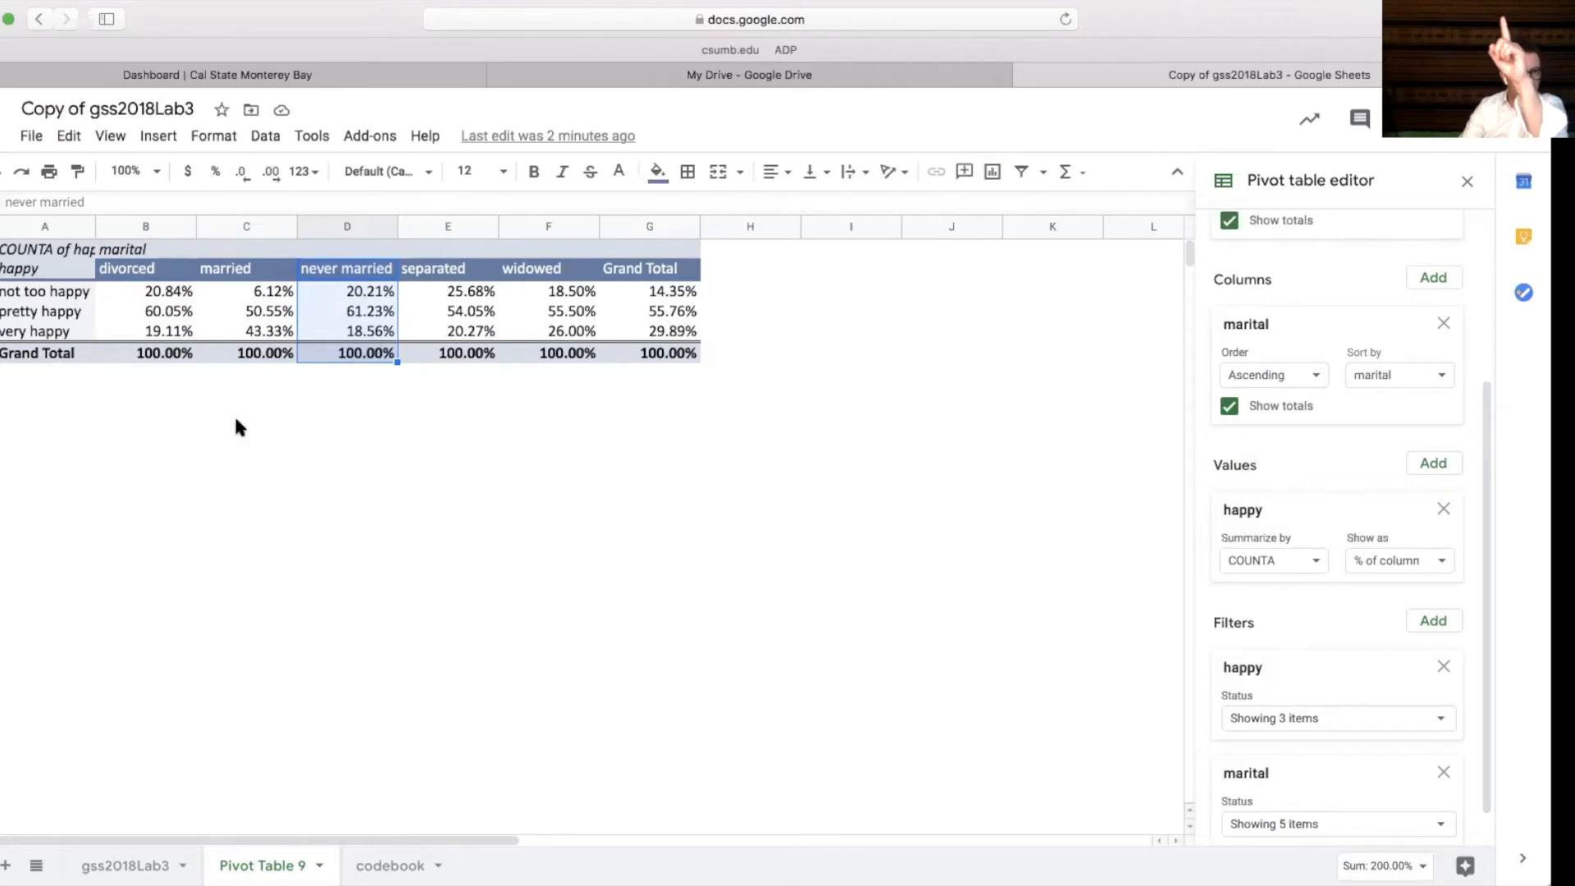
drag(131, 269, 131, 371)
drag(268, 271, 268, 359)
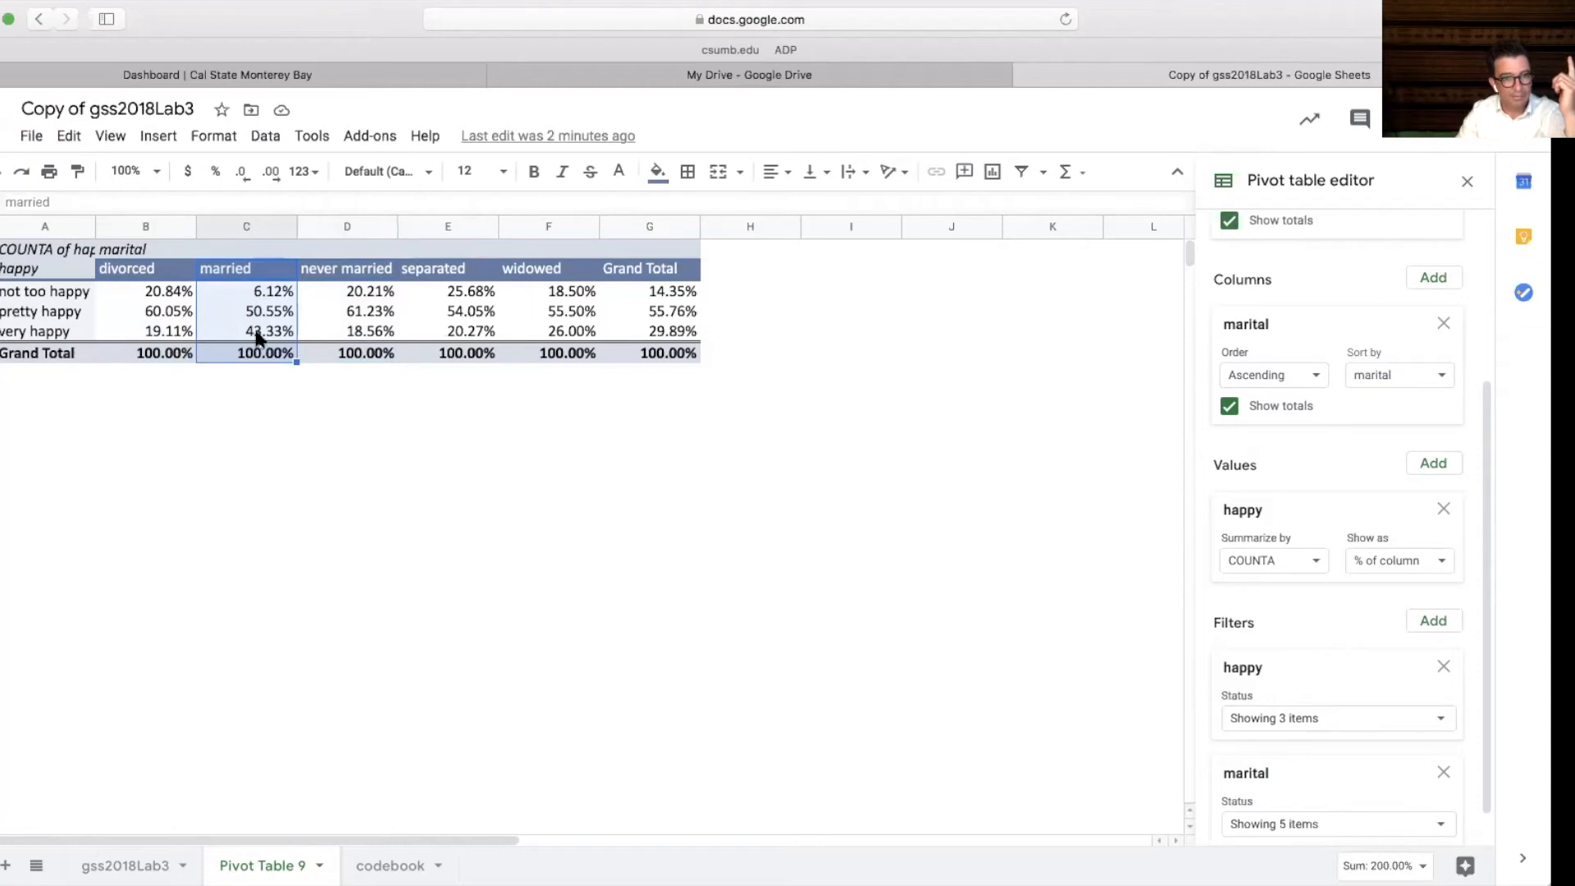
click(257, 333)
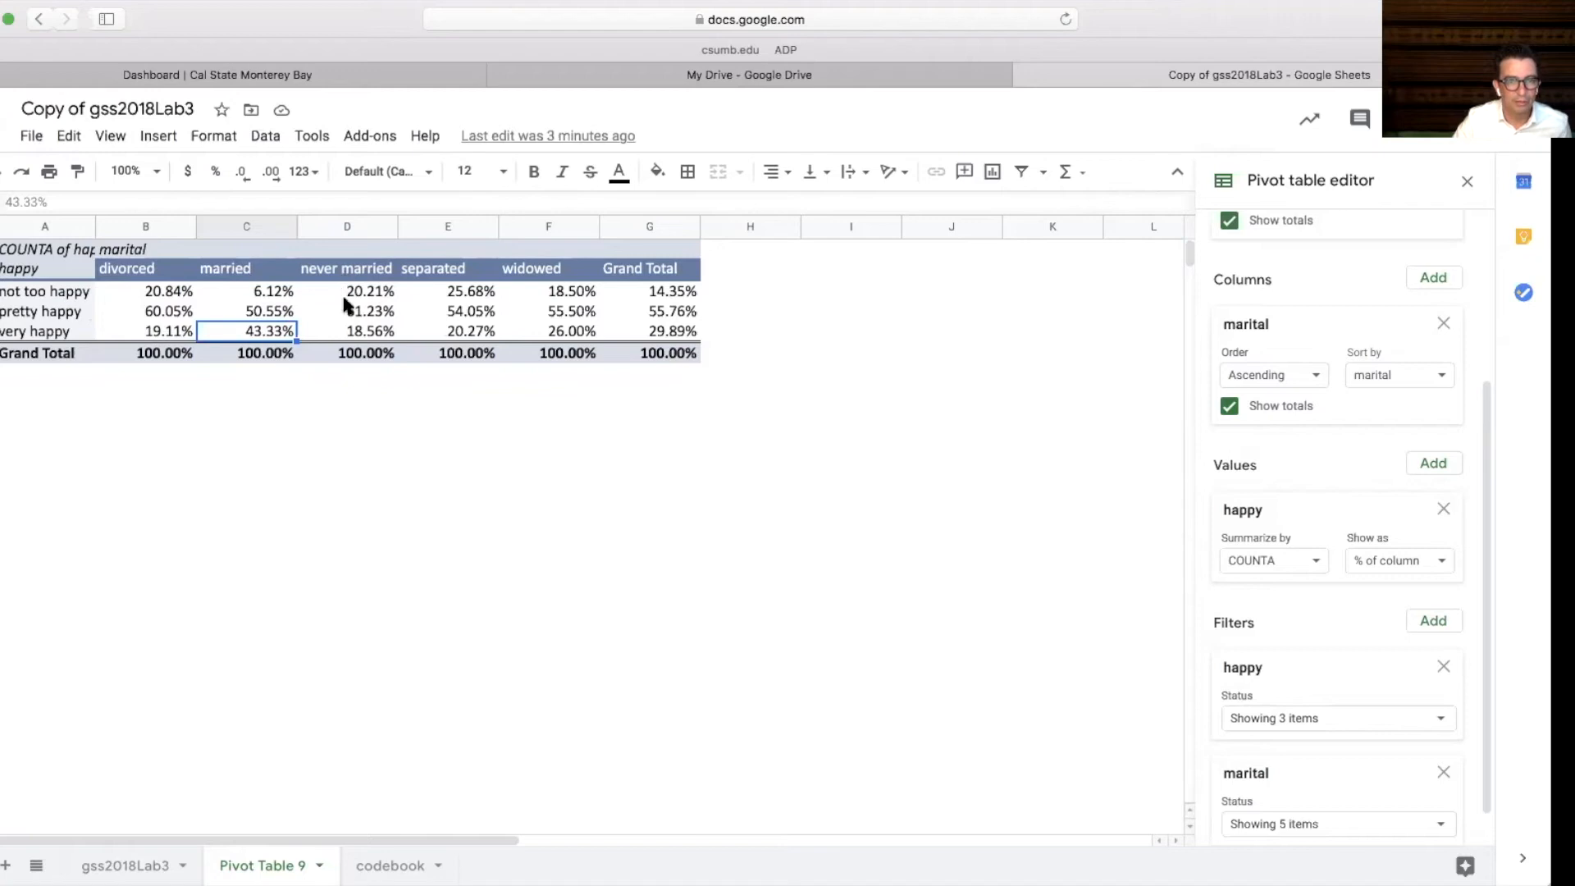
click(349, 355)
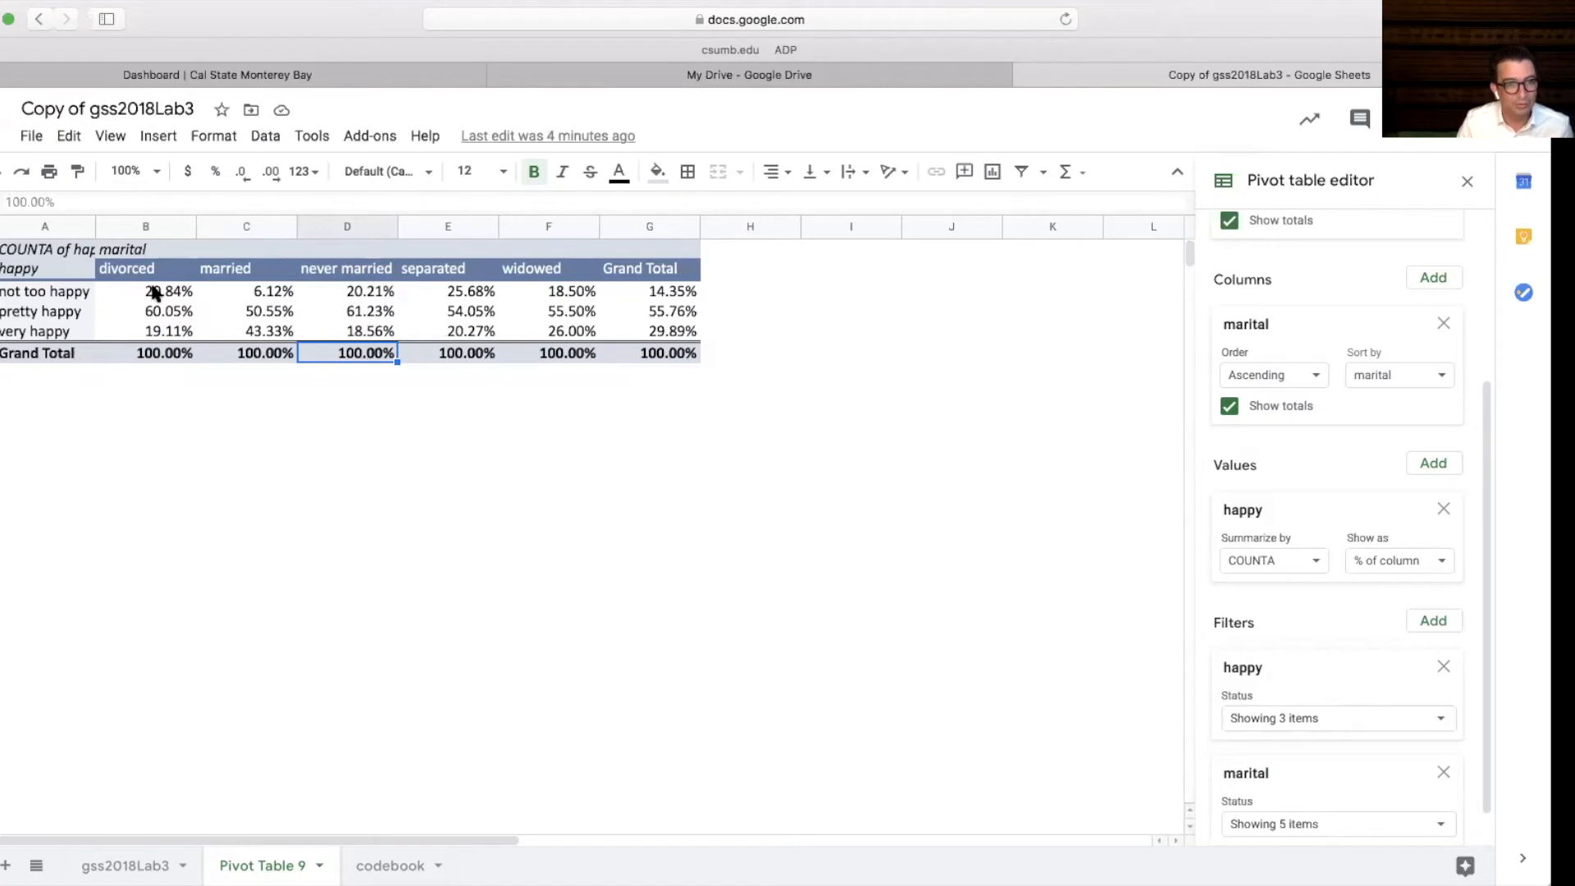
drag(143, 281, 150, 354)
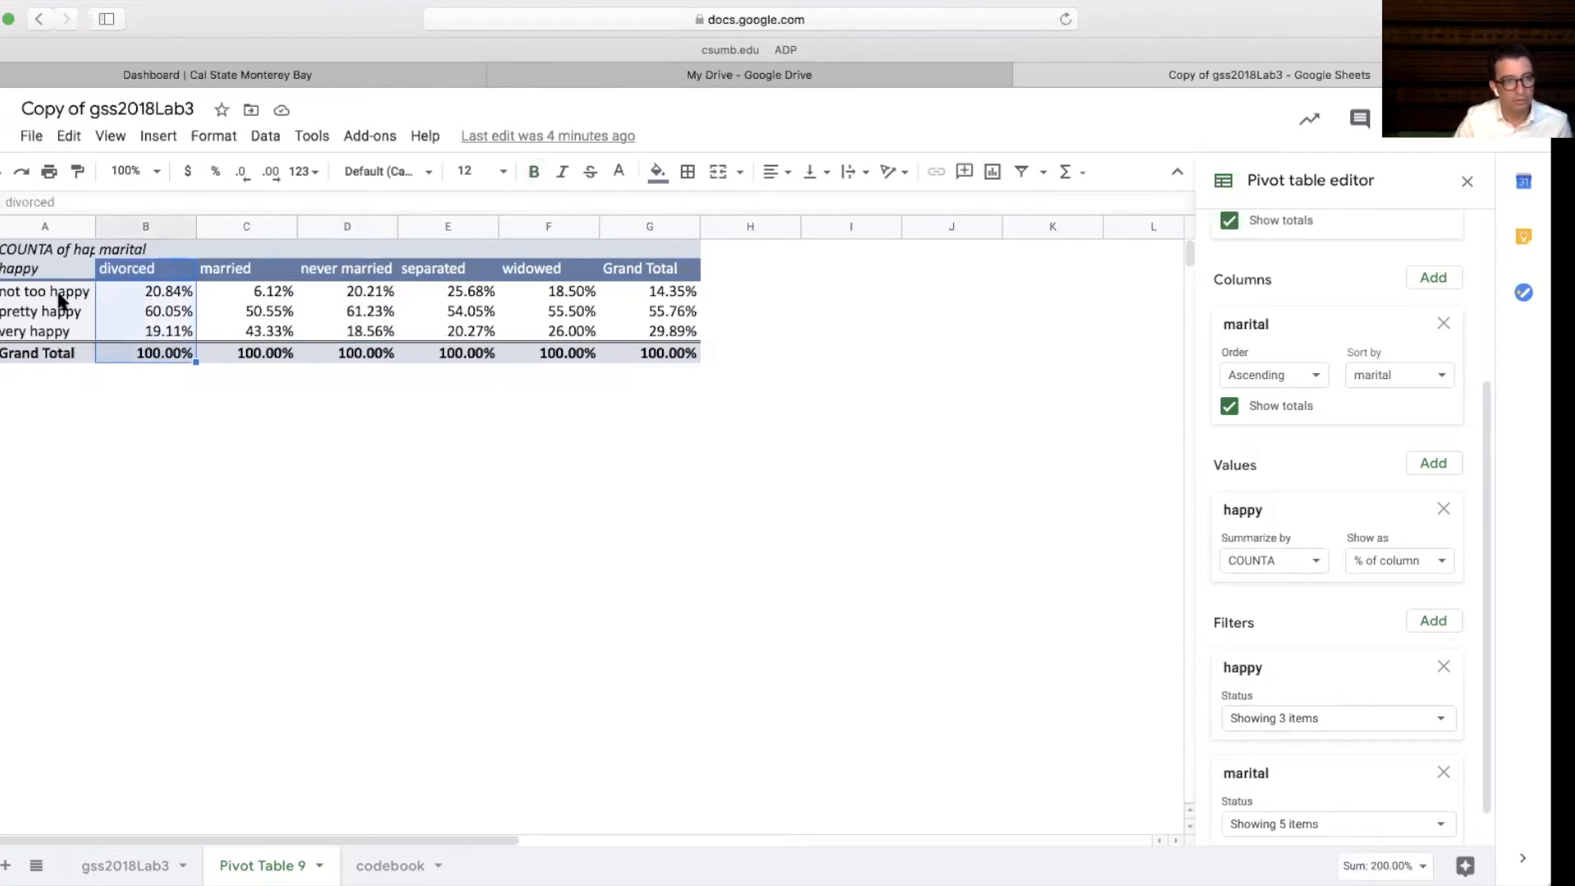
drag(354, 273, 364, 351)
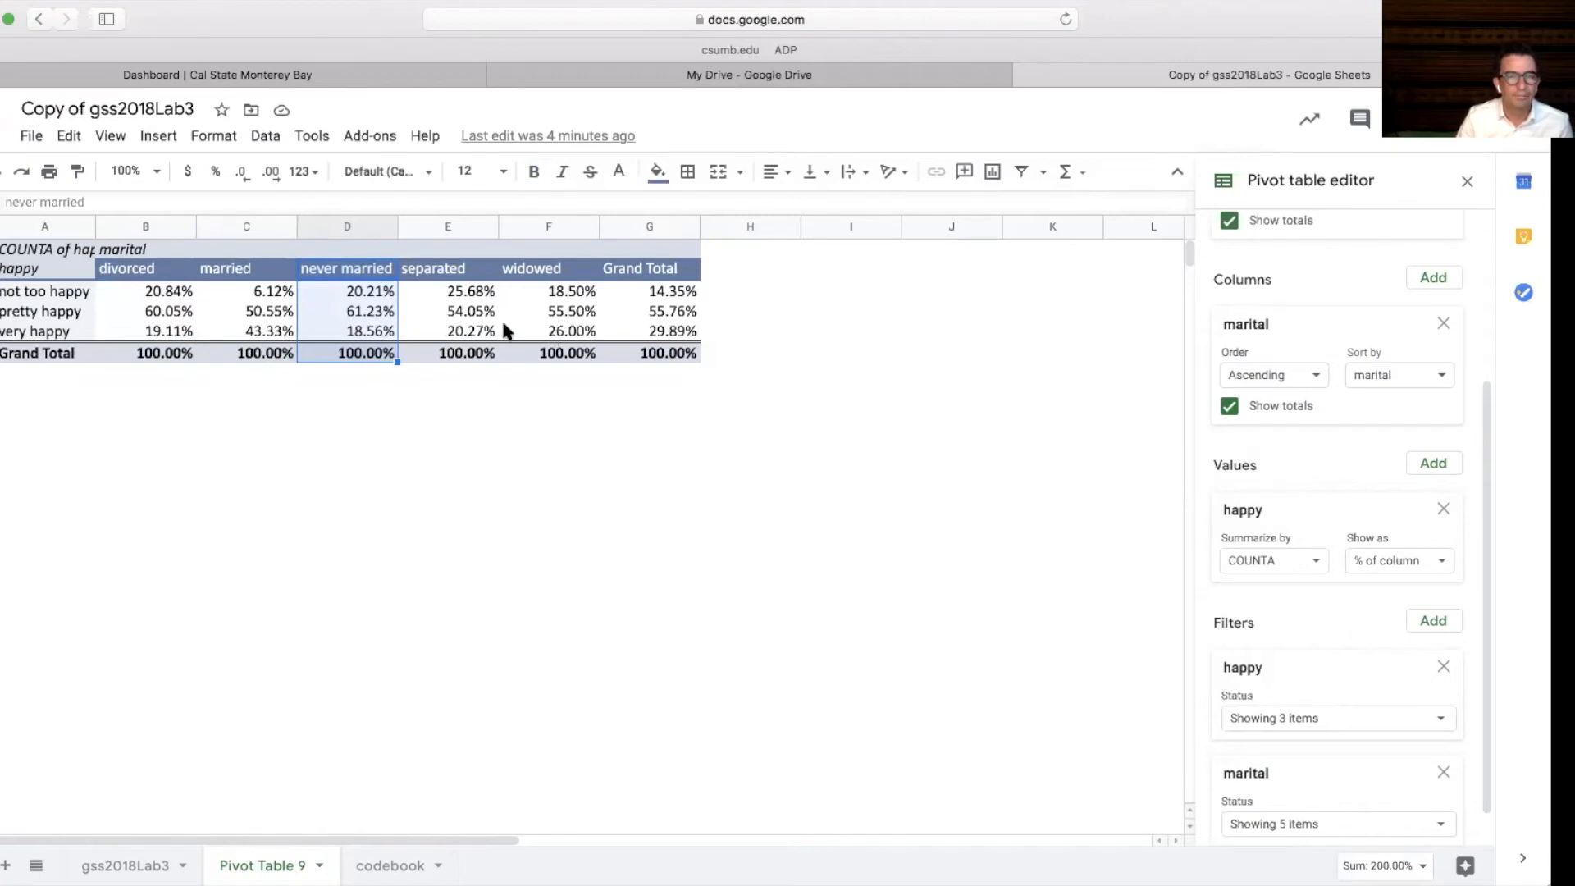
click(520, 395)
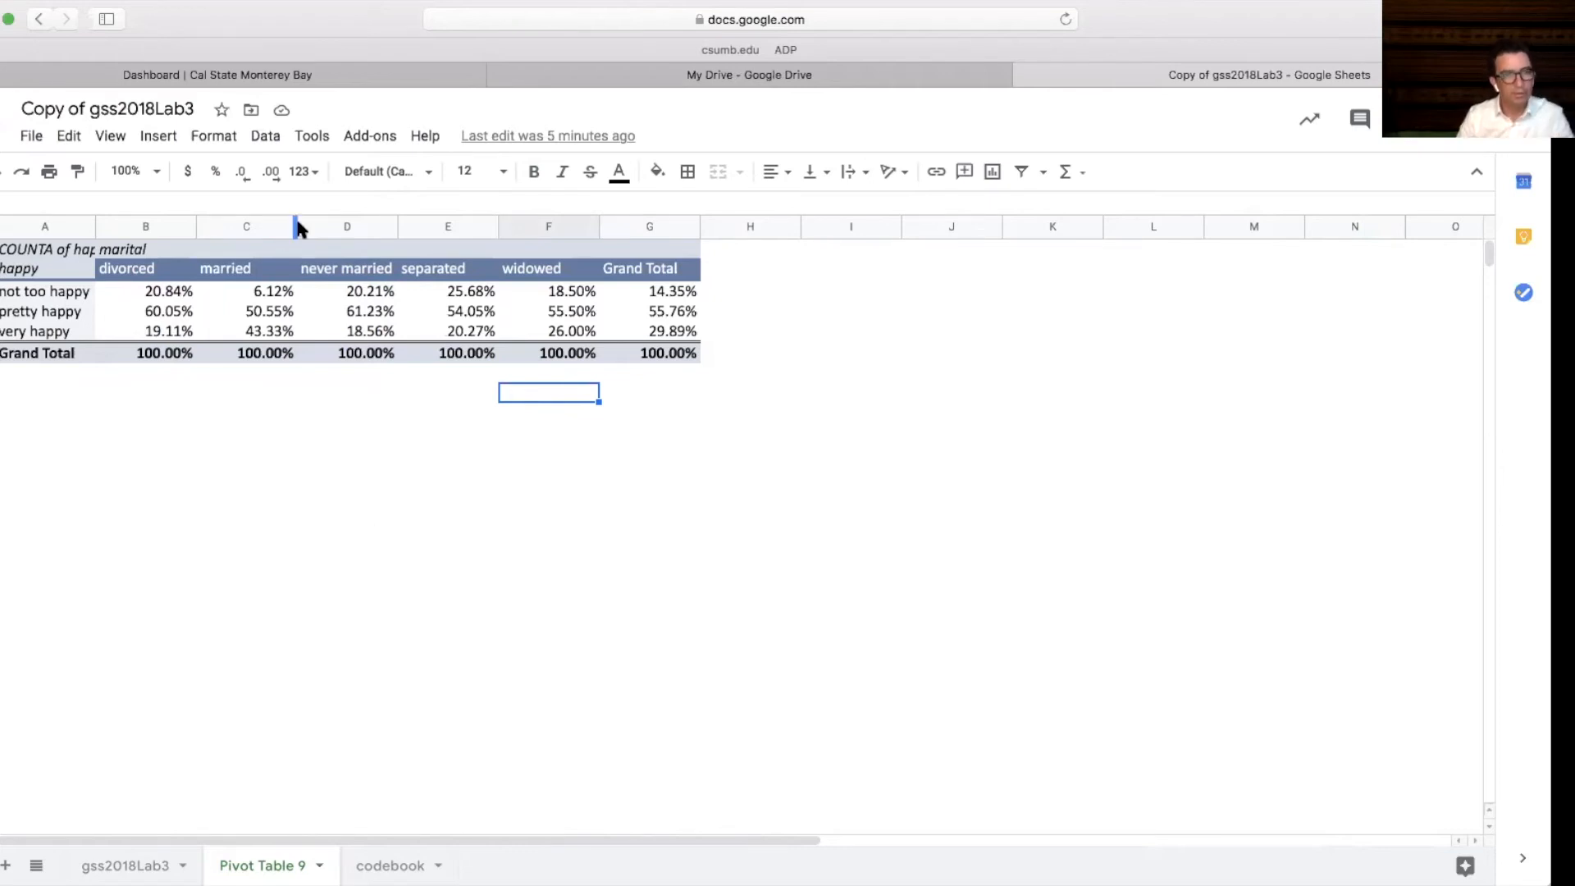
Remove the values, both filters, the row and the column fields to clear the pivot table
click(325, 311)
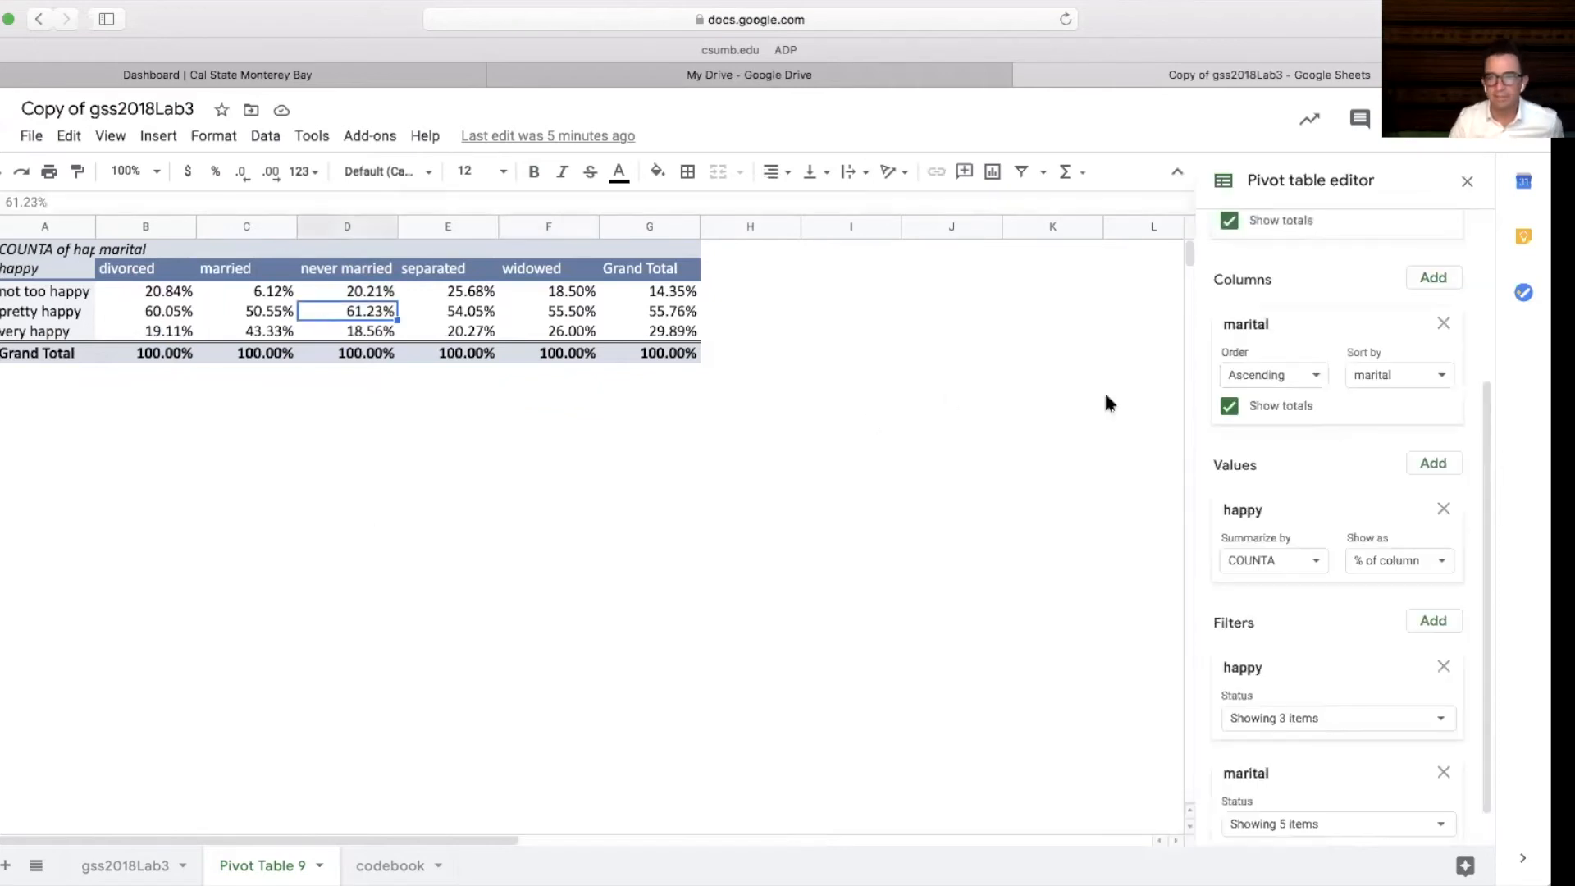
click(1441, 506)
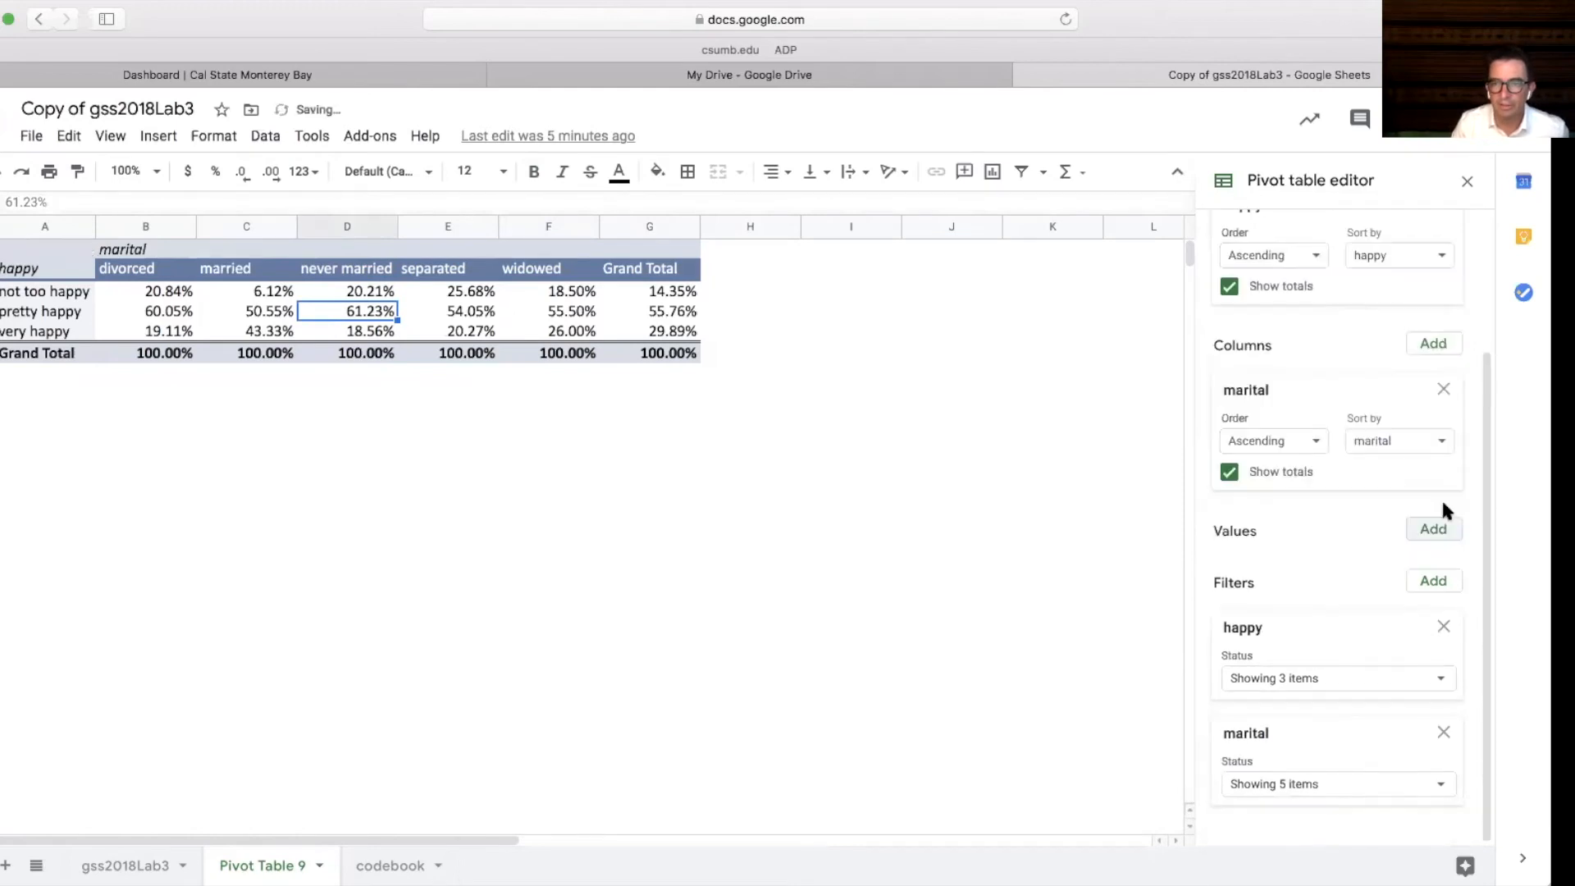
click(1442, 627)
click(1443, 732)
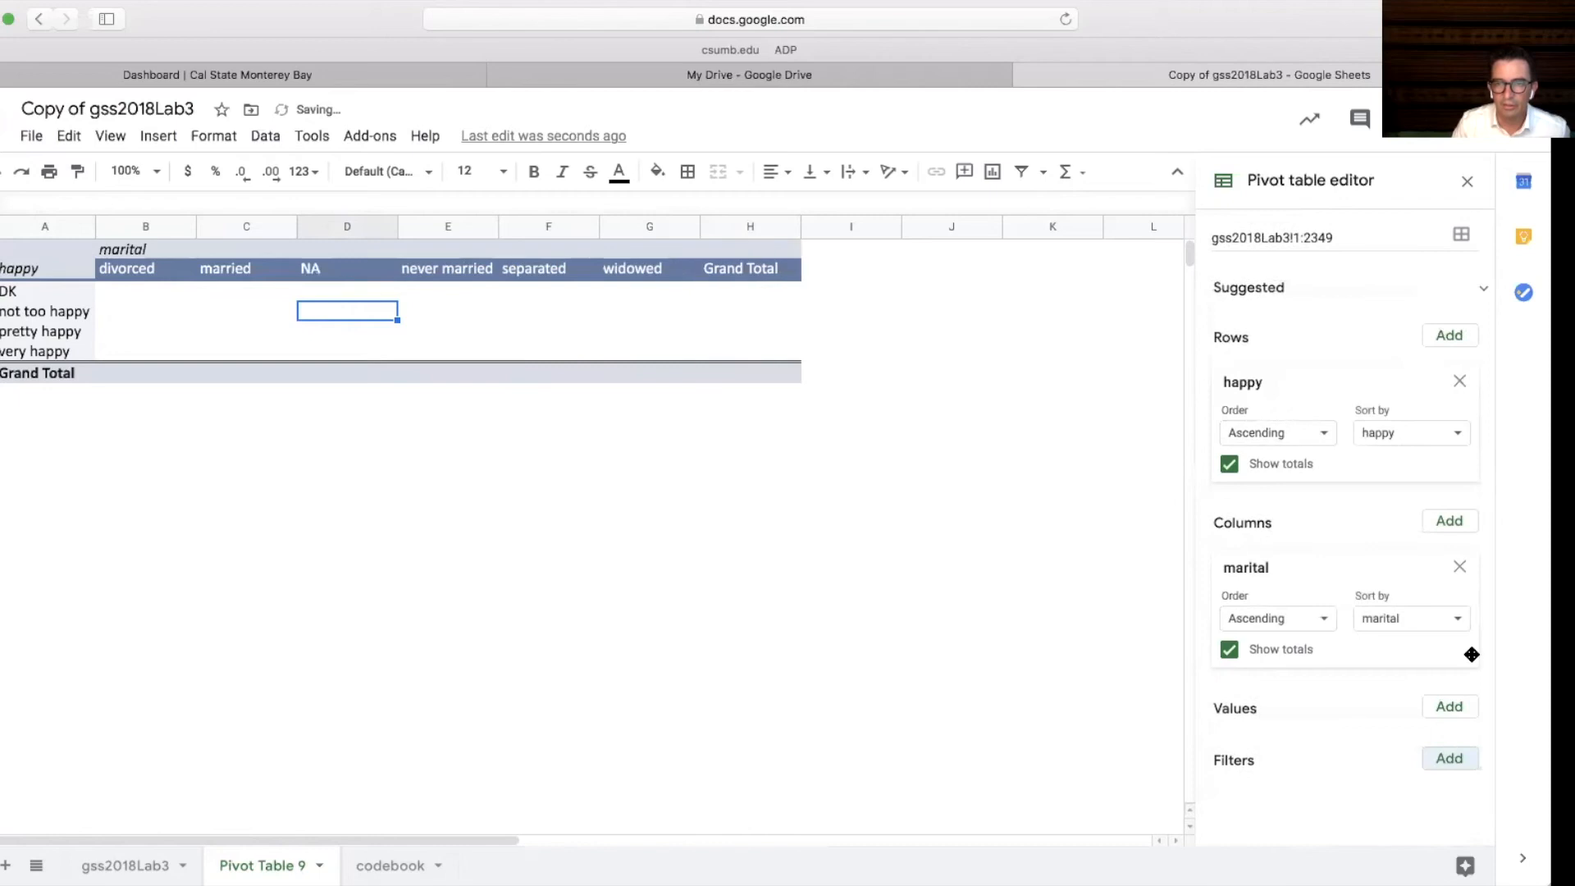
click(1458, 377)
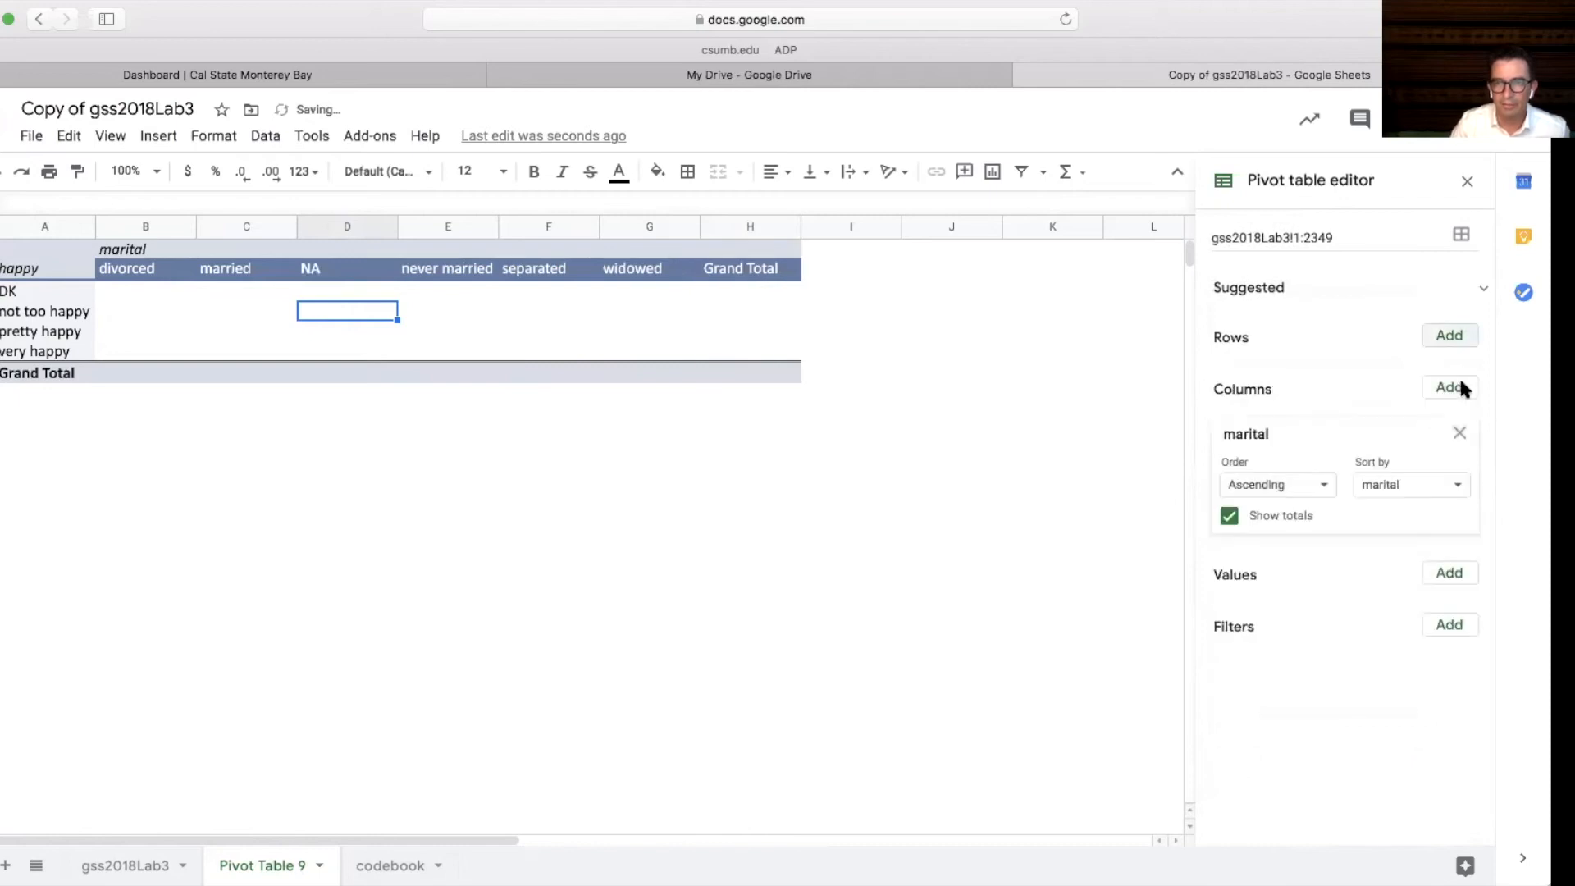
click(1458, 431)
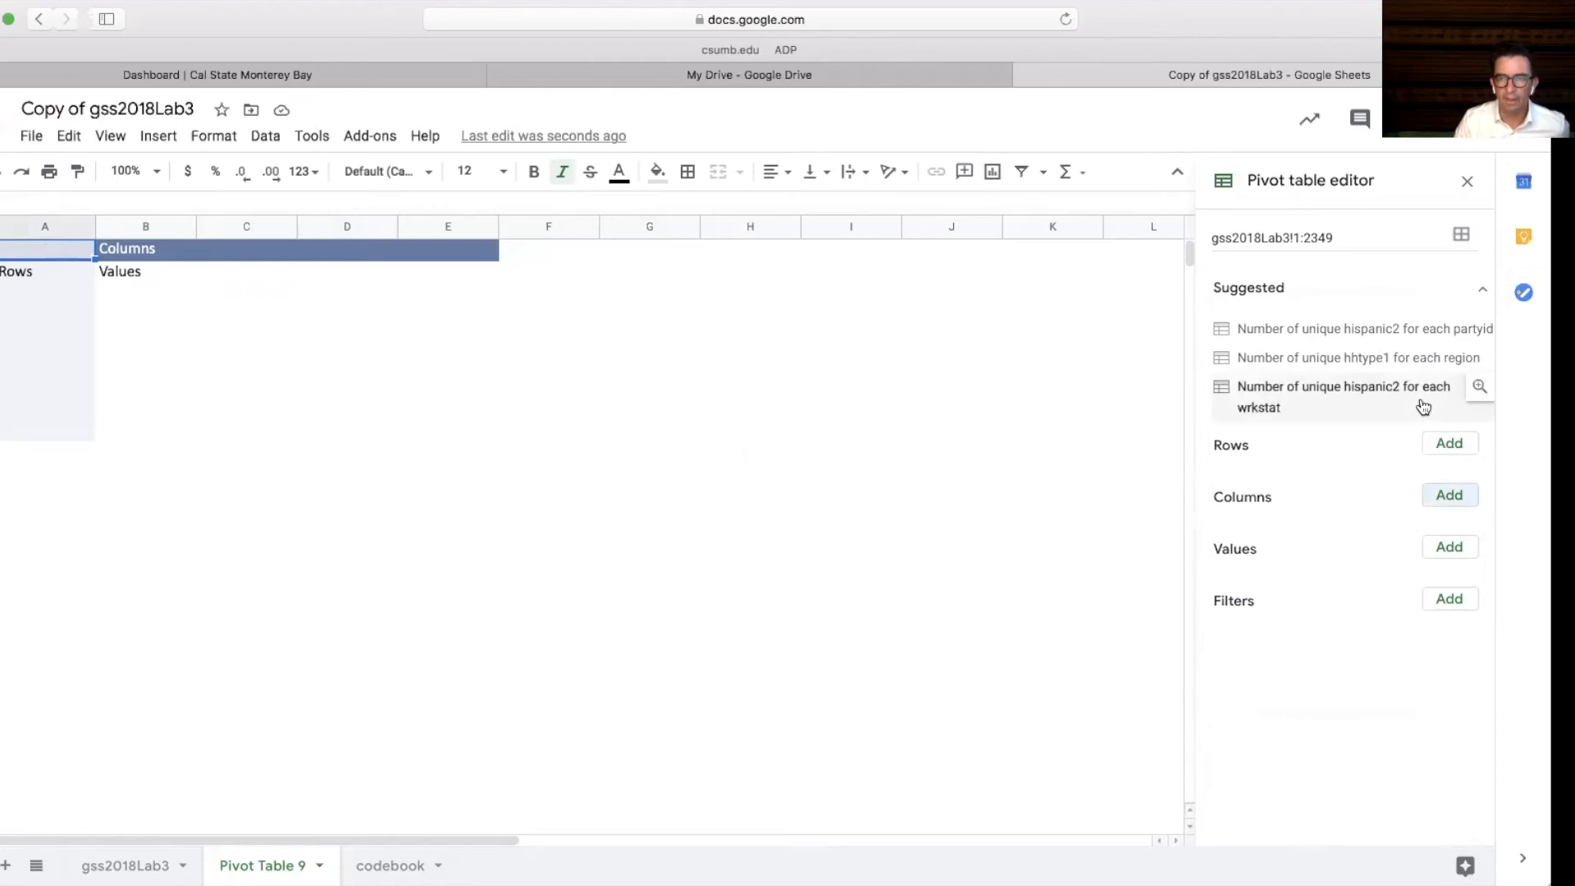
Add happy as the row field and a happy filter that excludes the DK value
click(1449, 444)
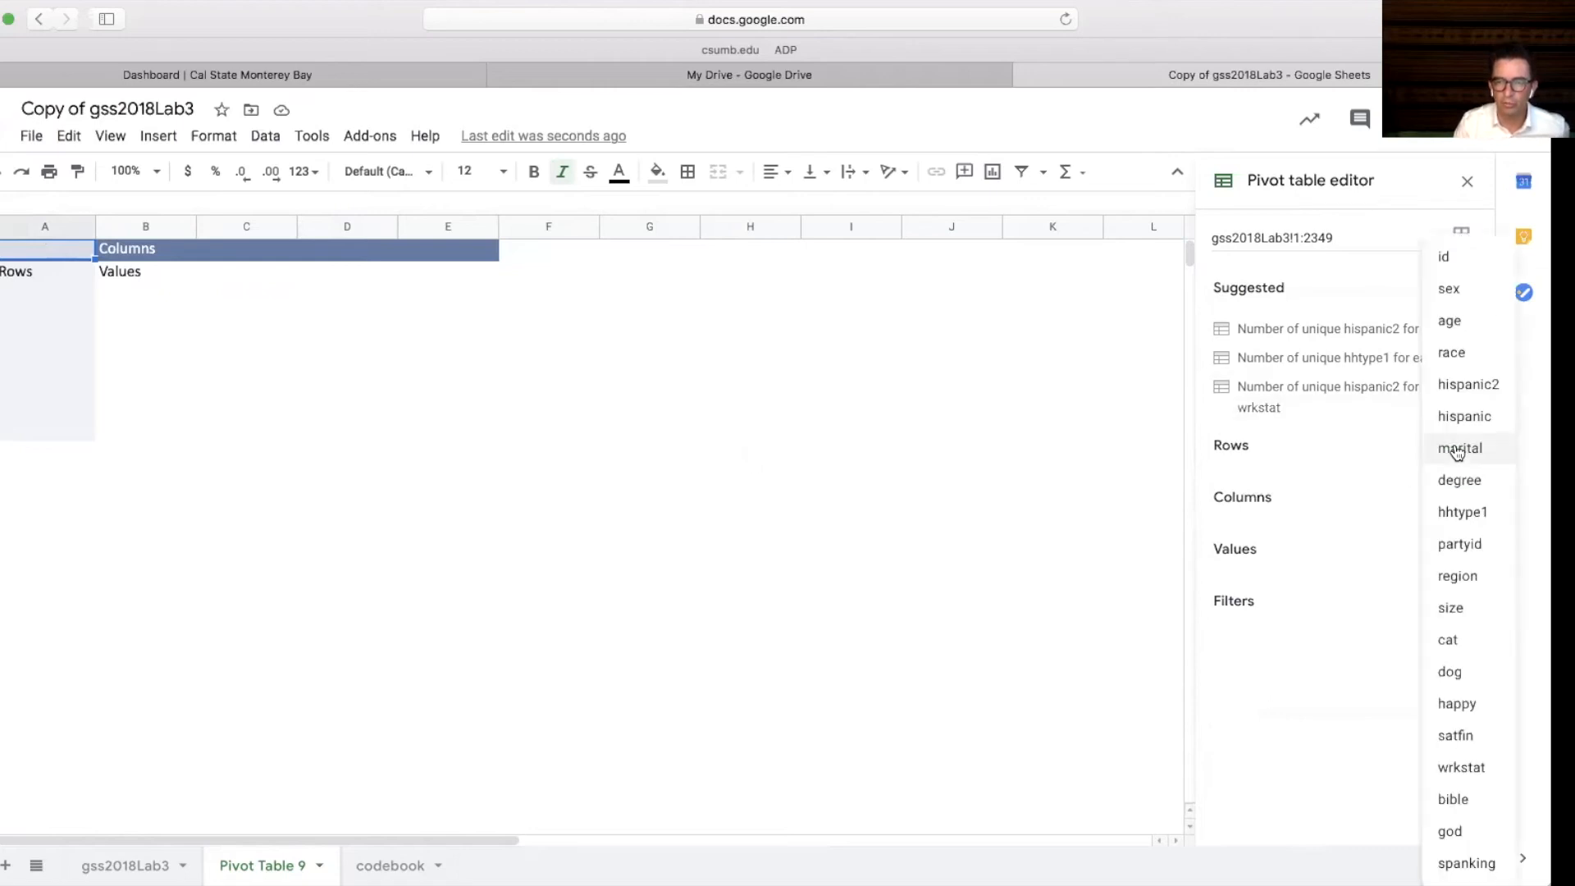
click(1457, 703)
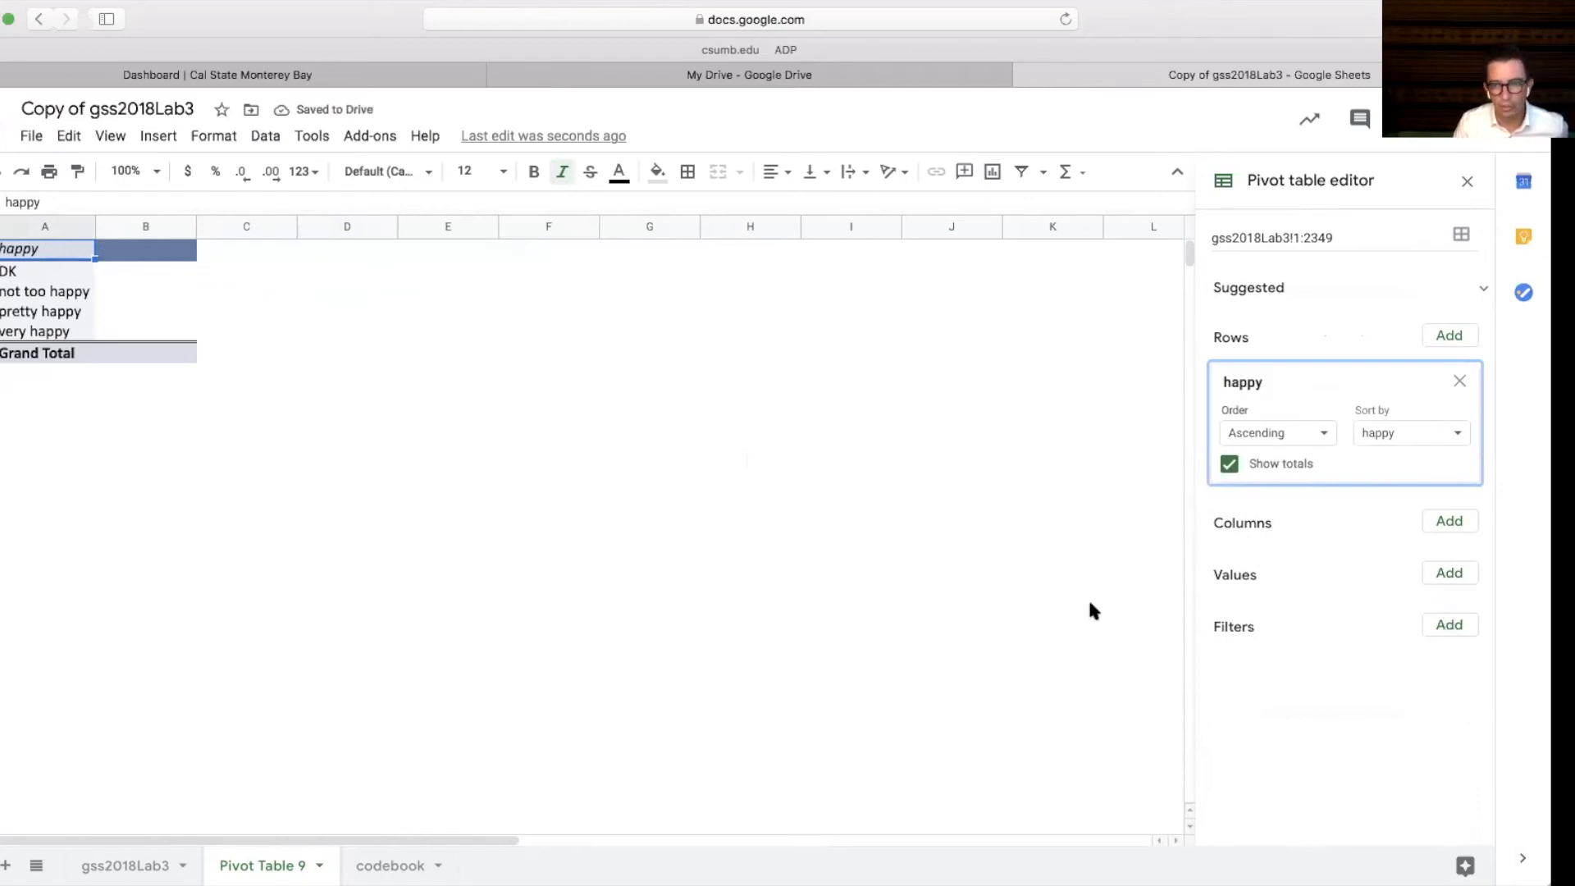
click(1445, 632)
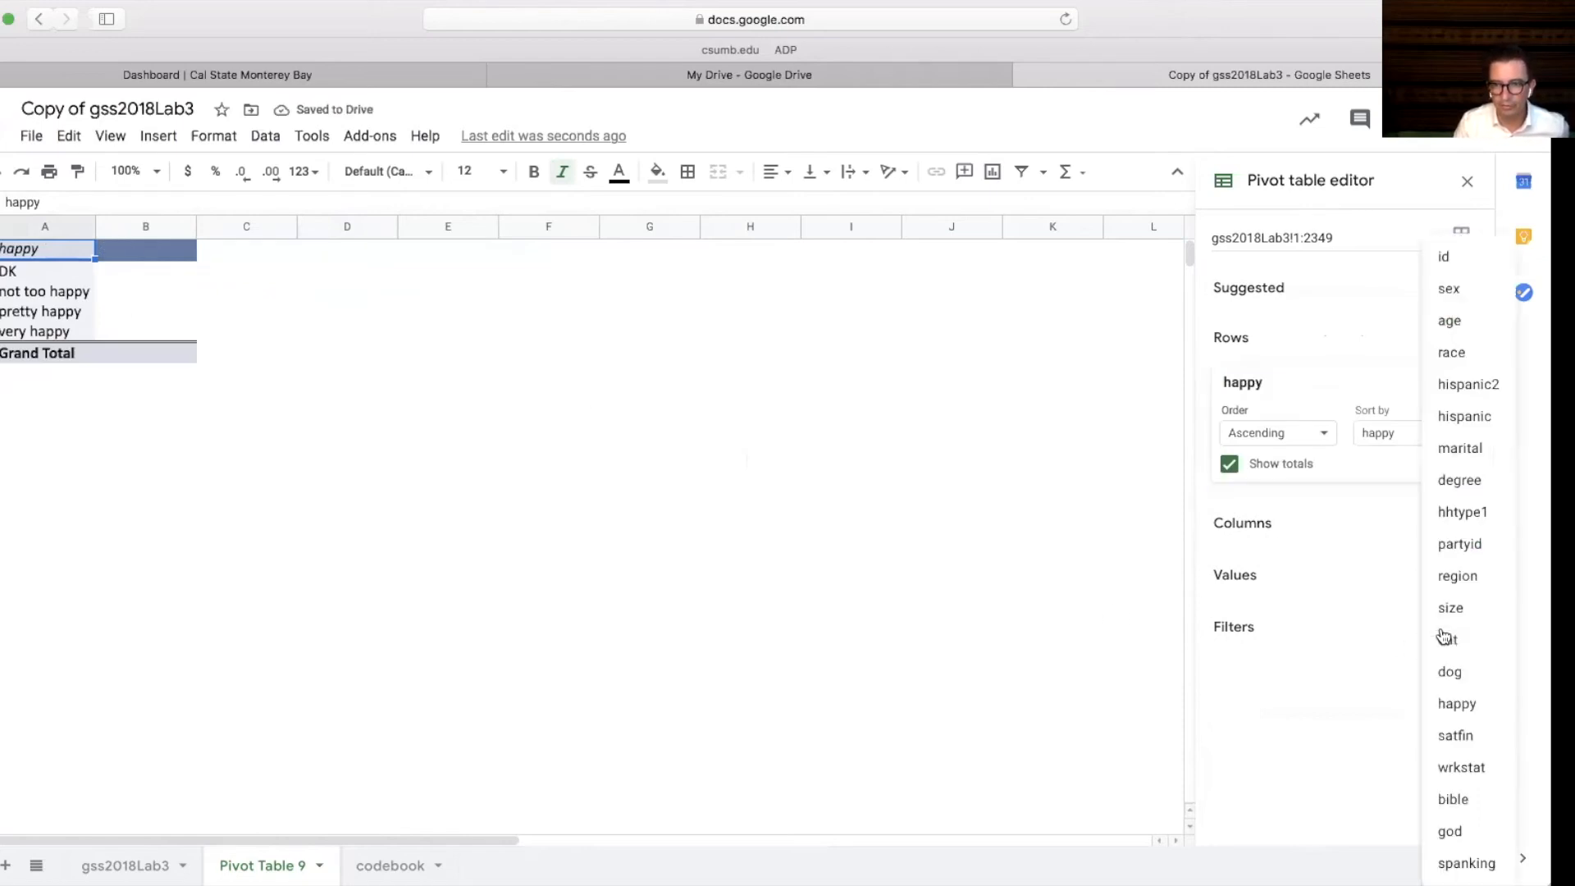
click(1460, 705)
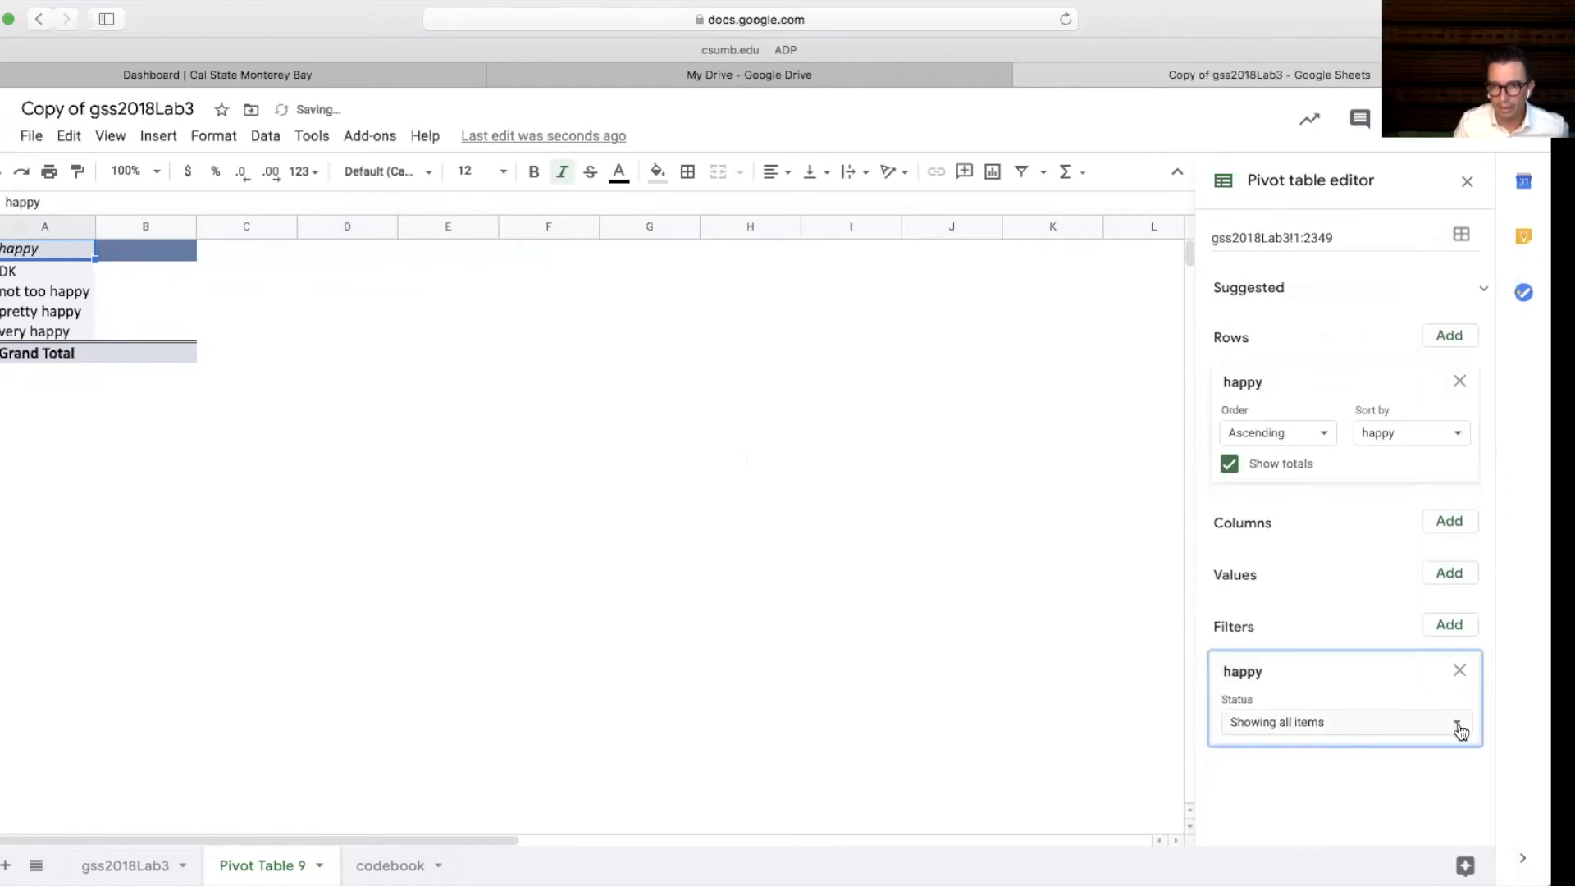
click(1460, 721)
click(1283, 692)
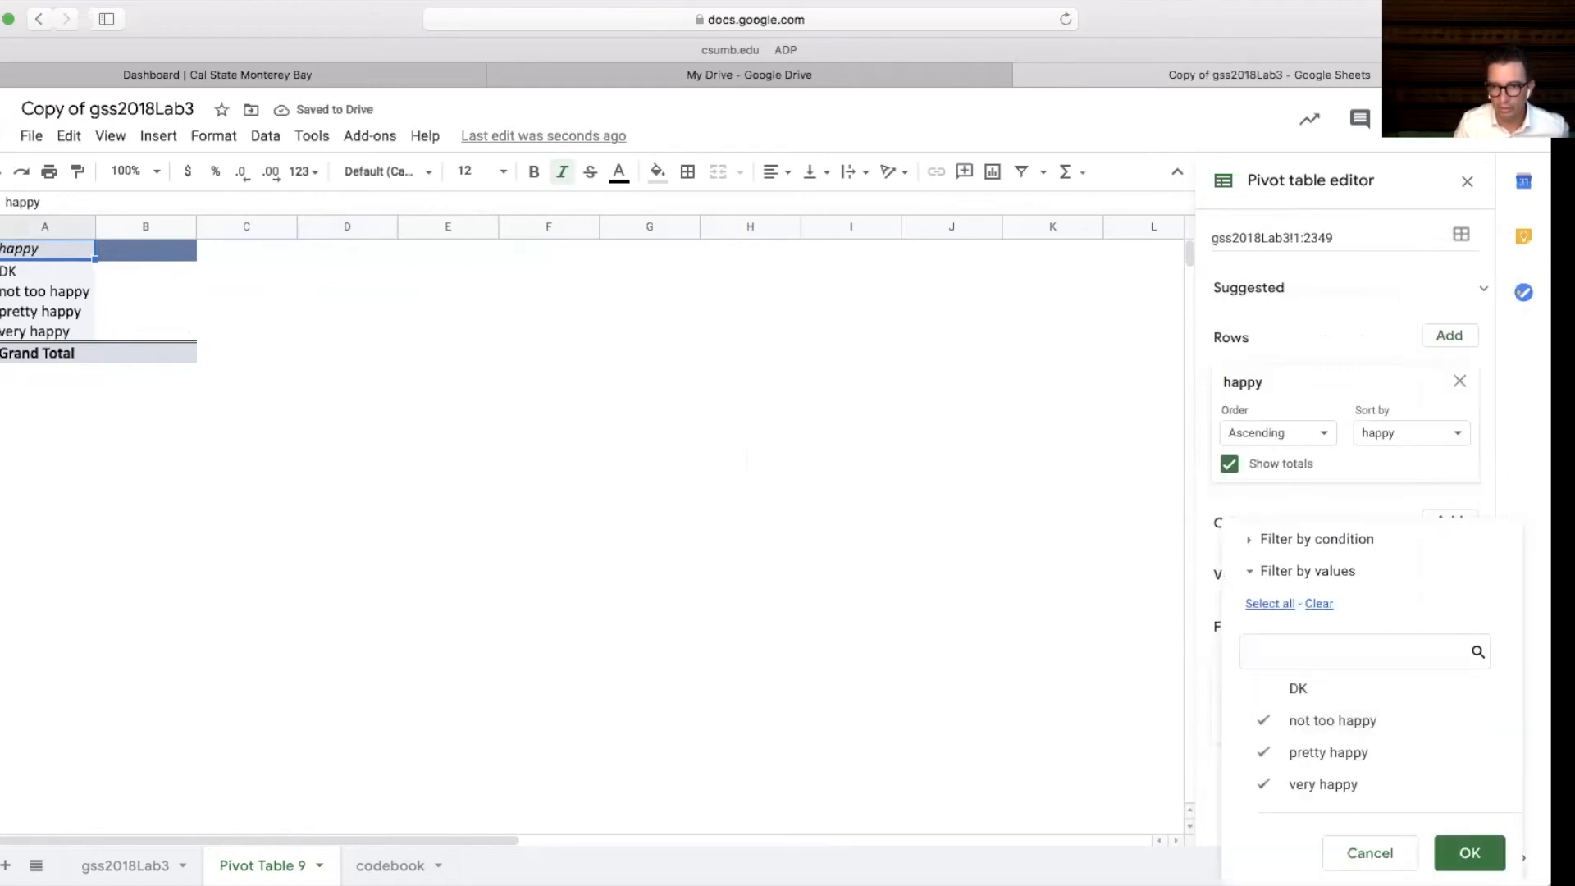
click(1469, 853)
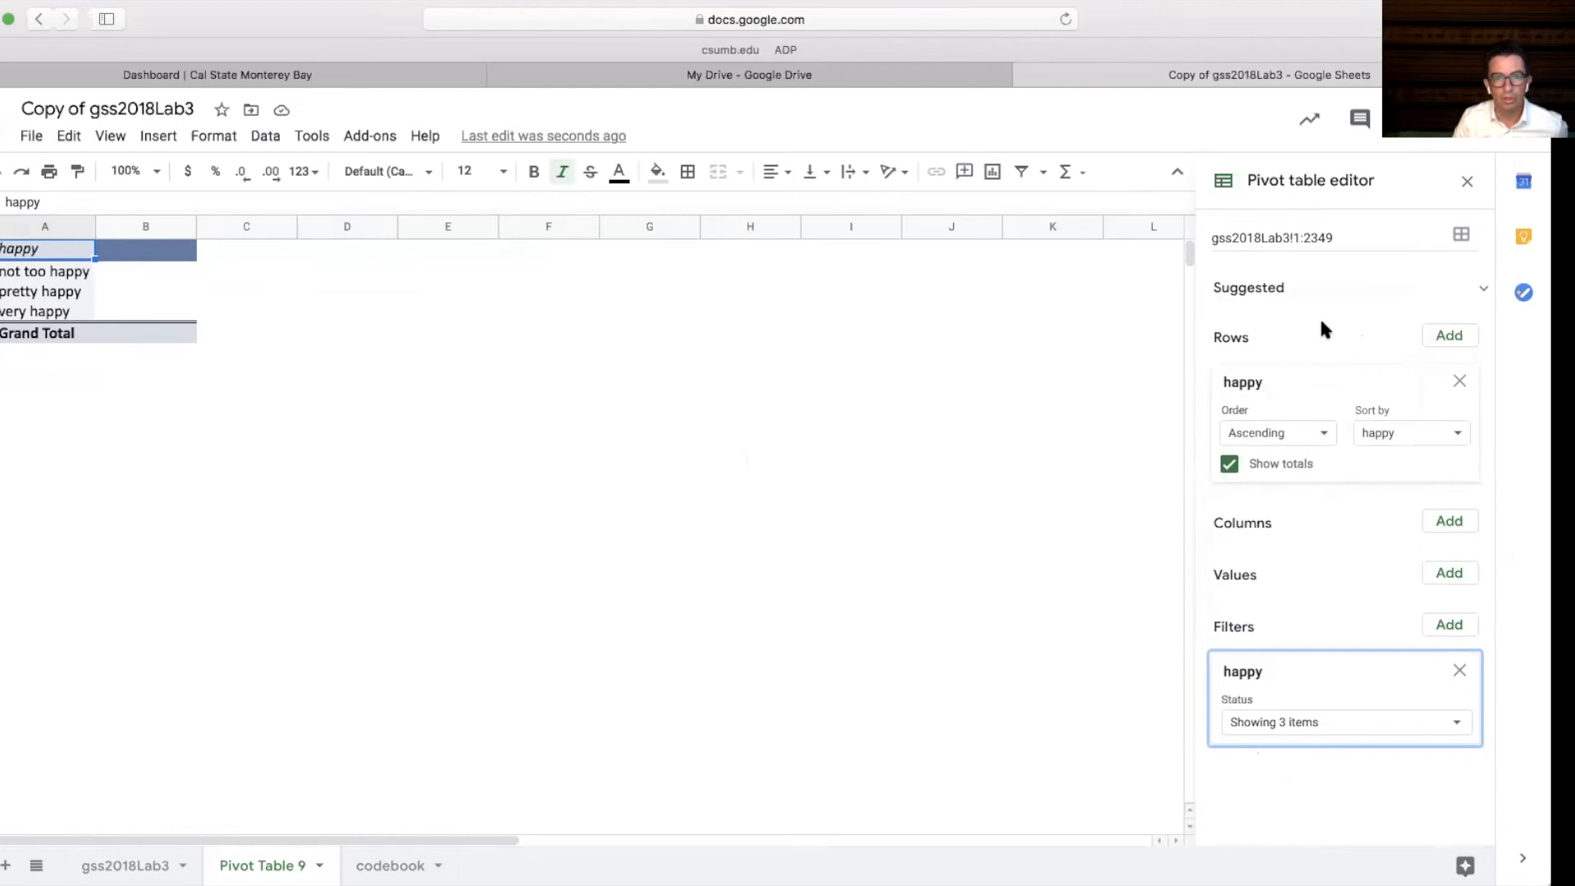
Add happy to the values and satfin as the column field
click(1449, 574)
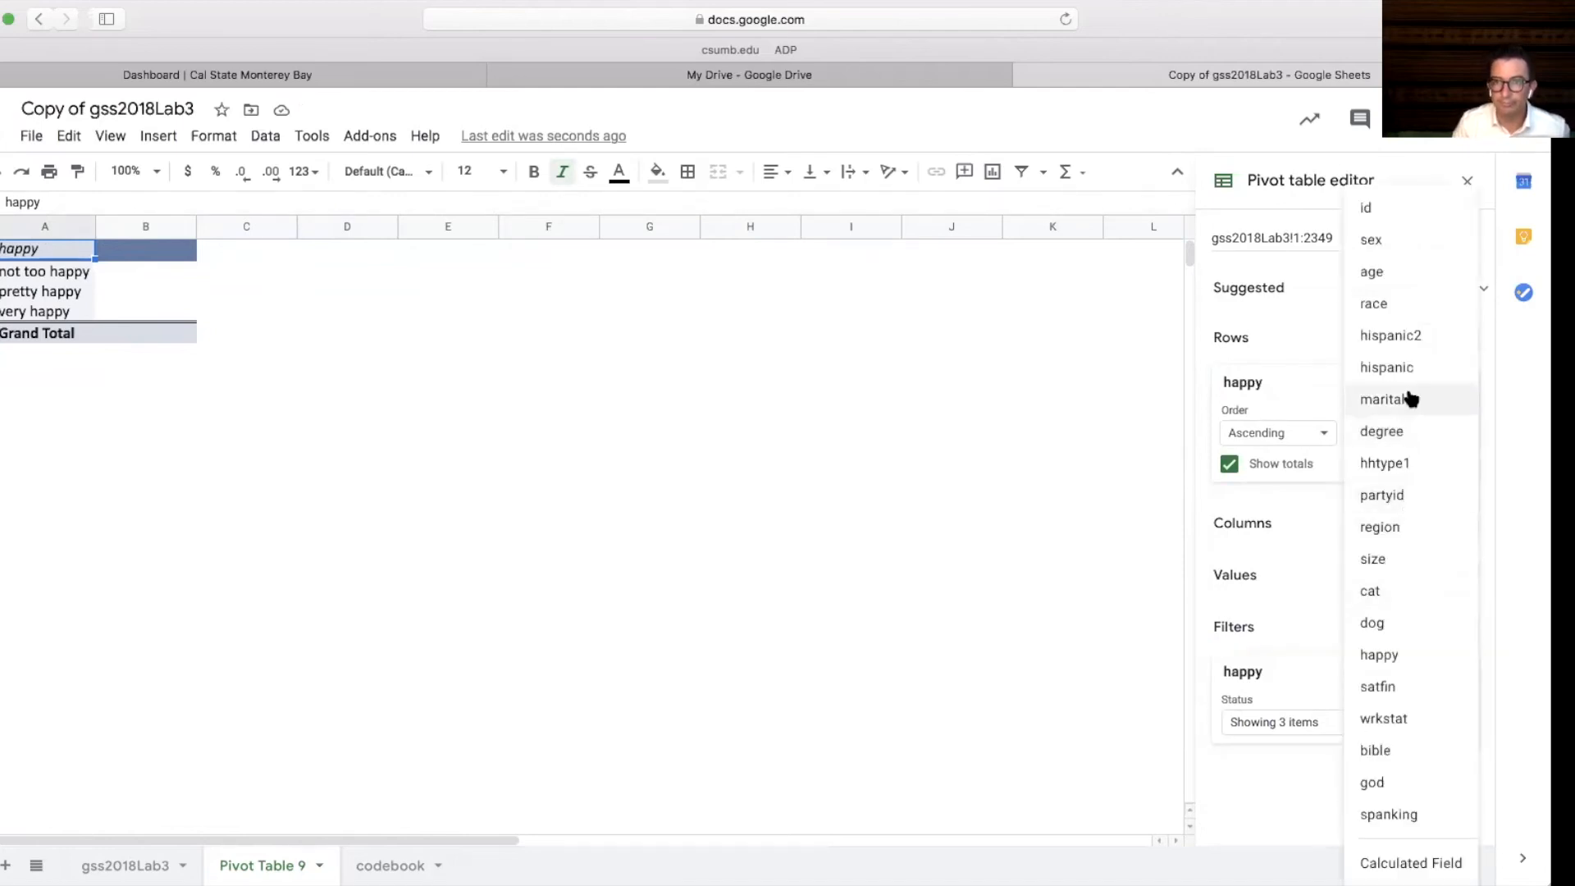
click(1387, 656)
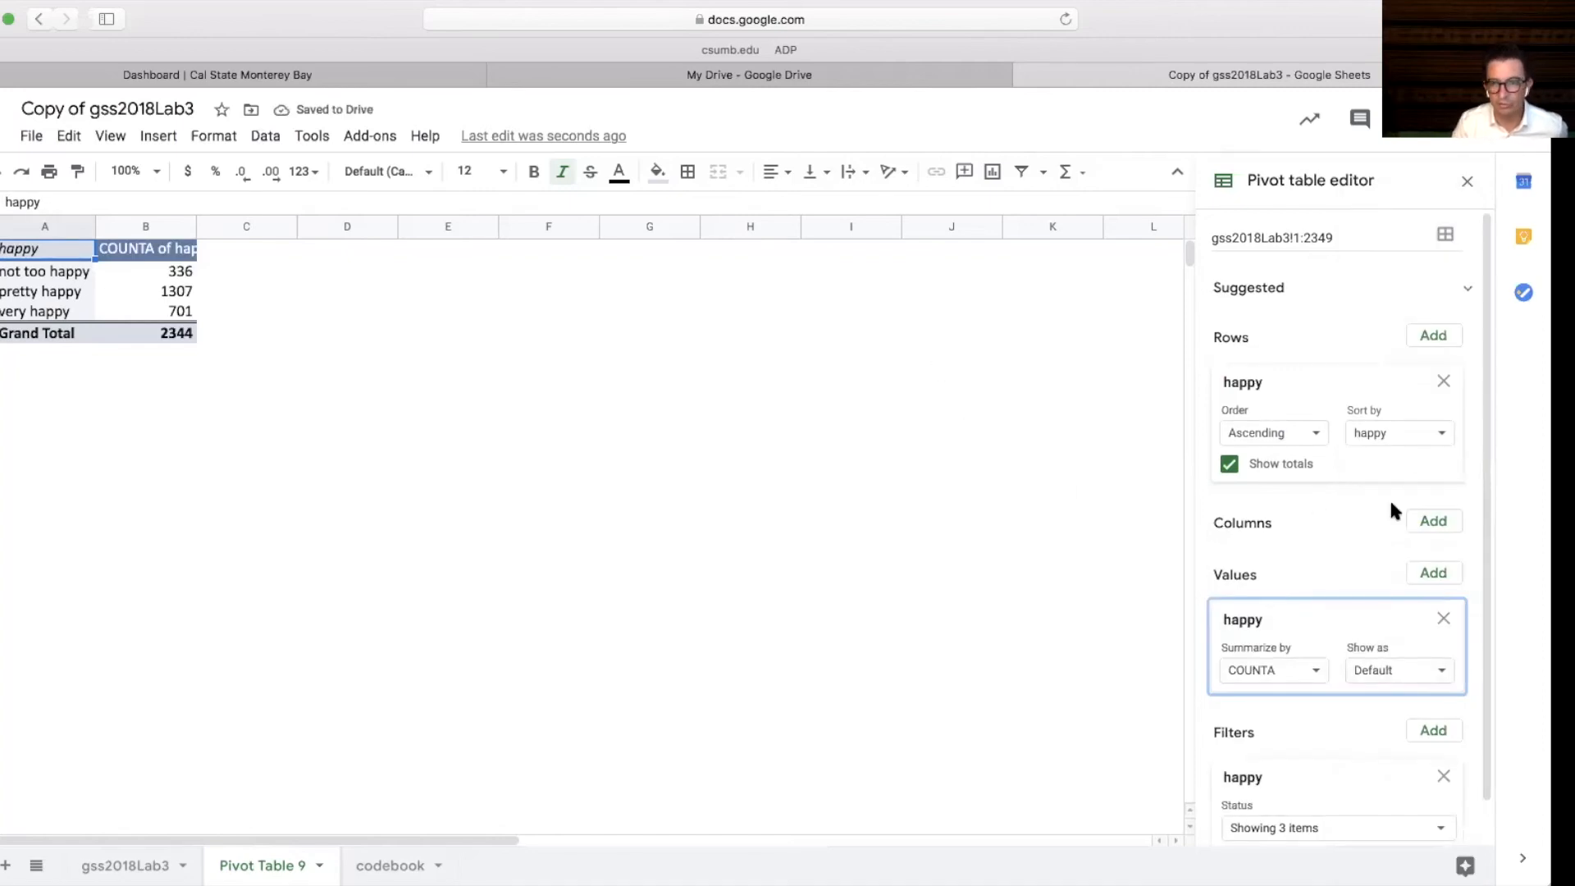
mouse_move(1488, 538)
mouse_down()
mouse_move(1490, 598)
mouse_move(1491, 538)
mouse_up()
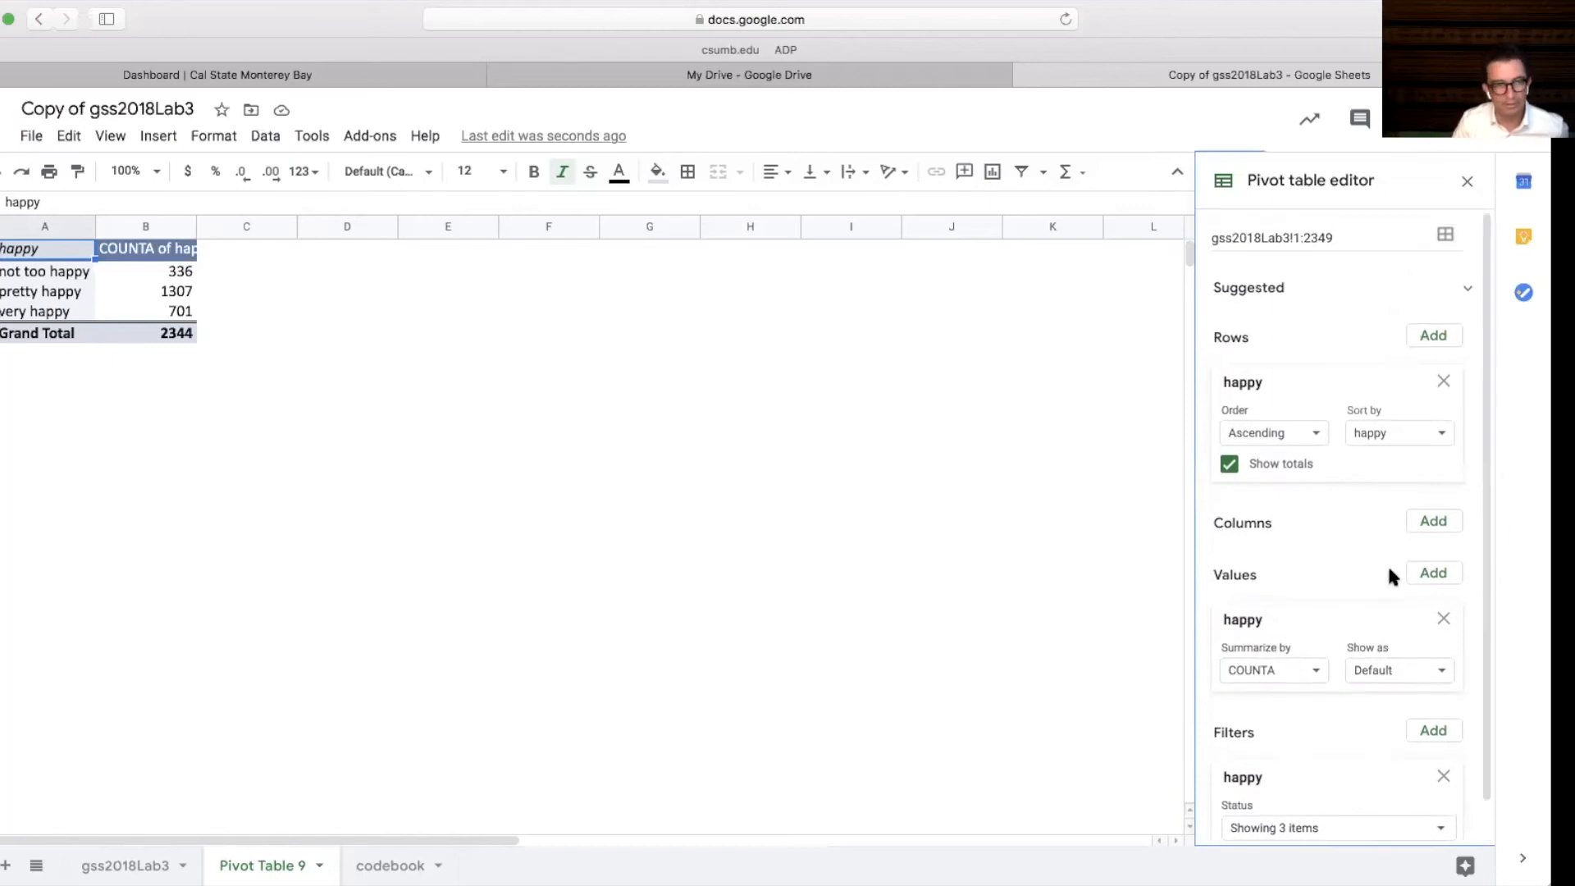
click(1434, 522)
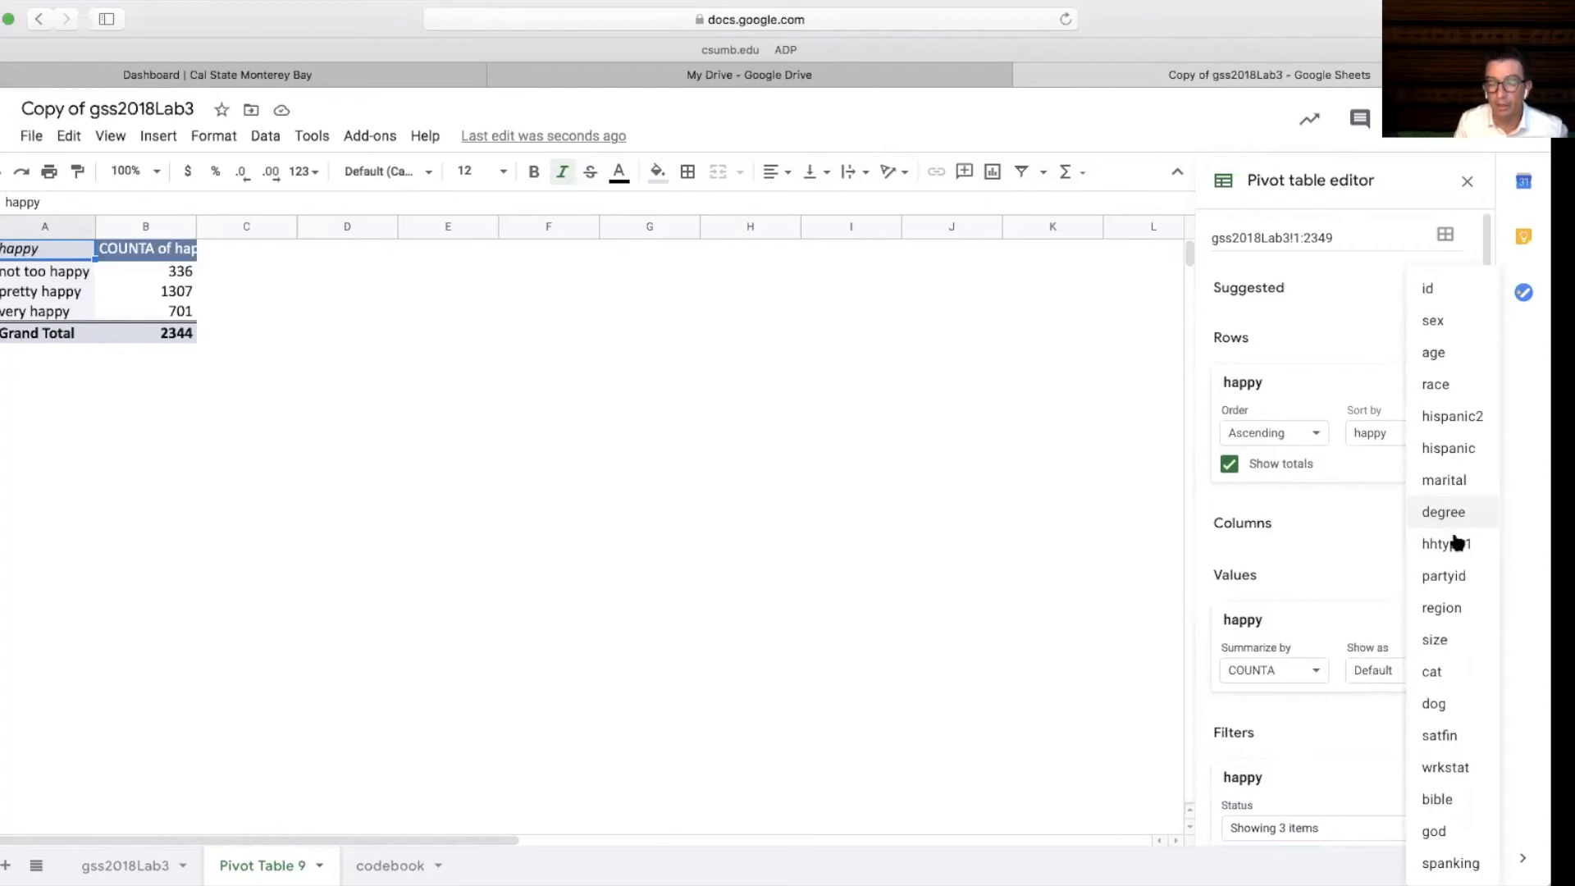
click(1464, 742)
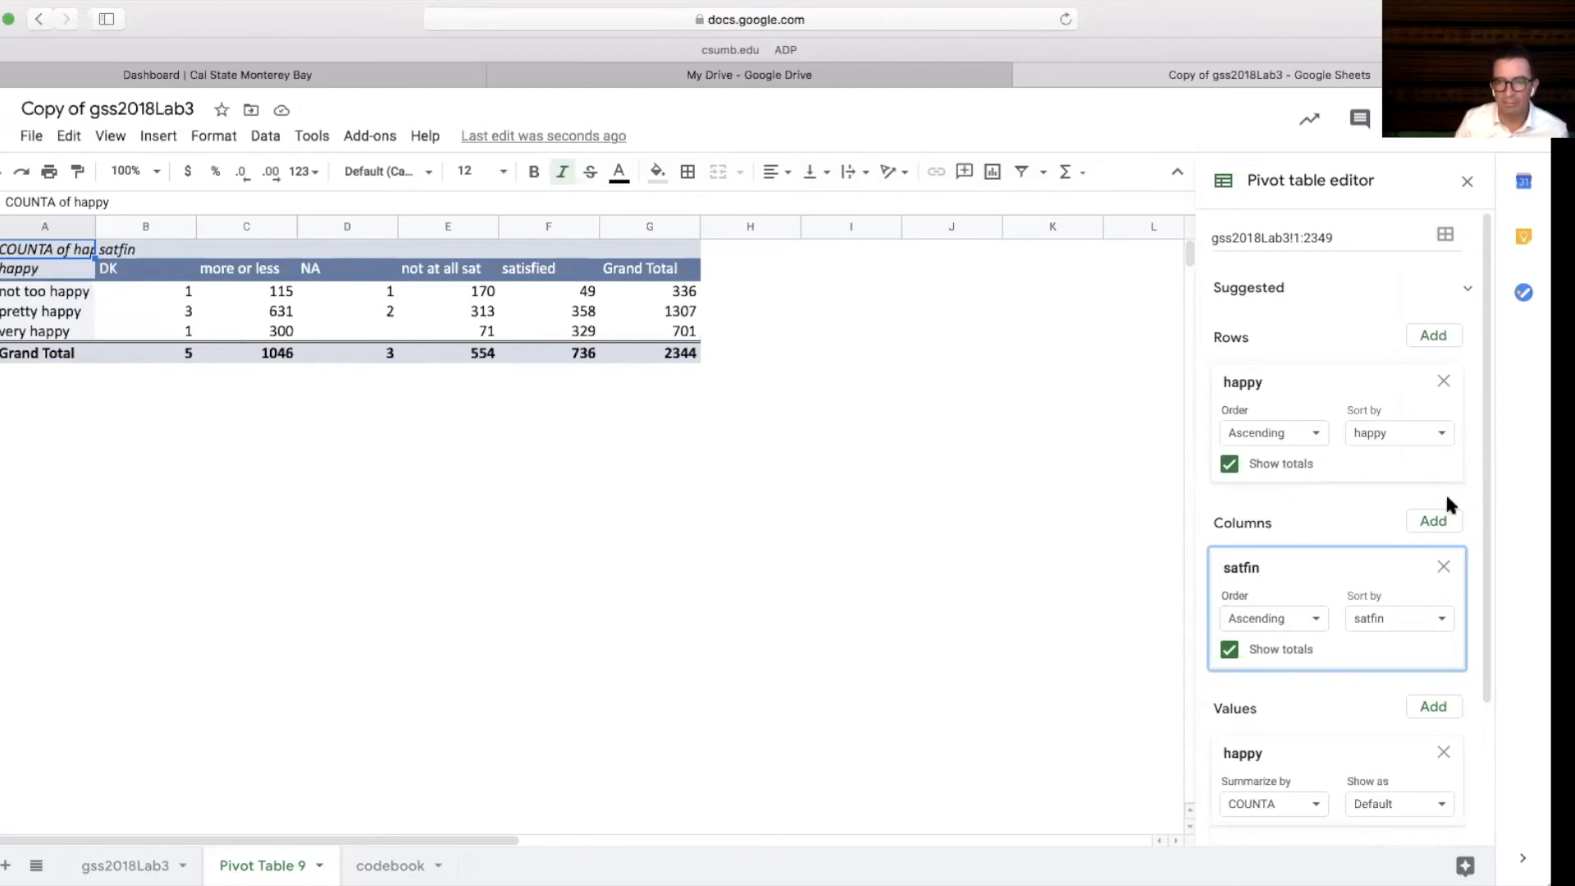
scroll(1444, 492, down, 5)
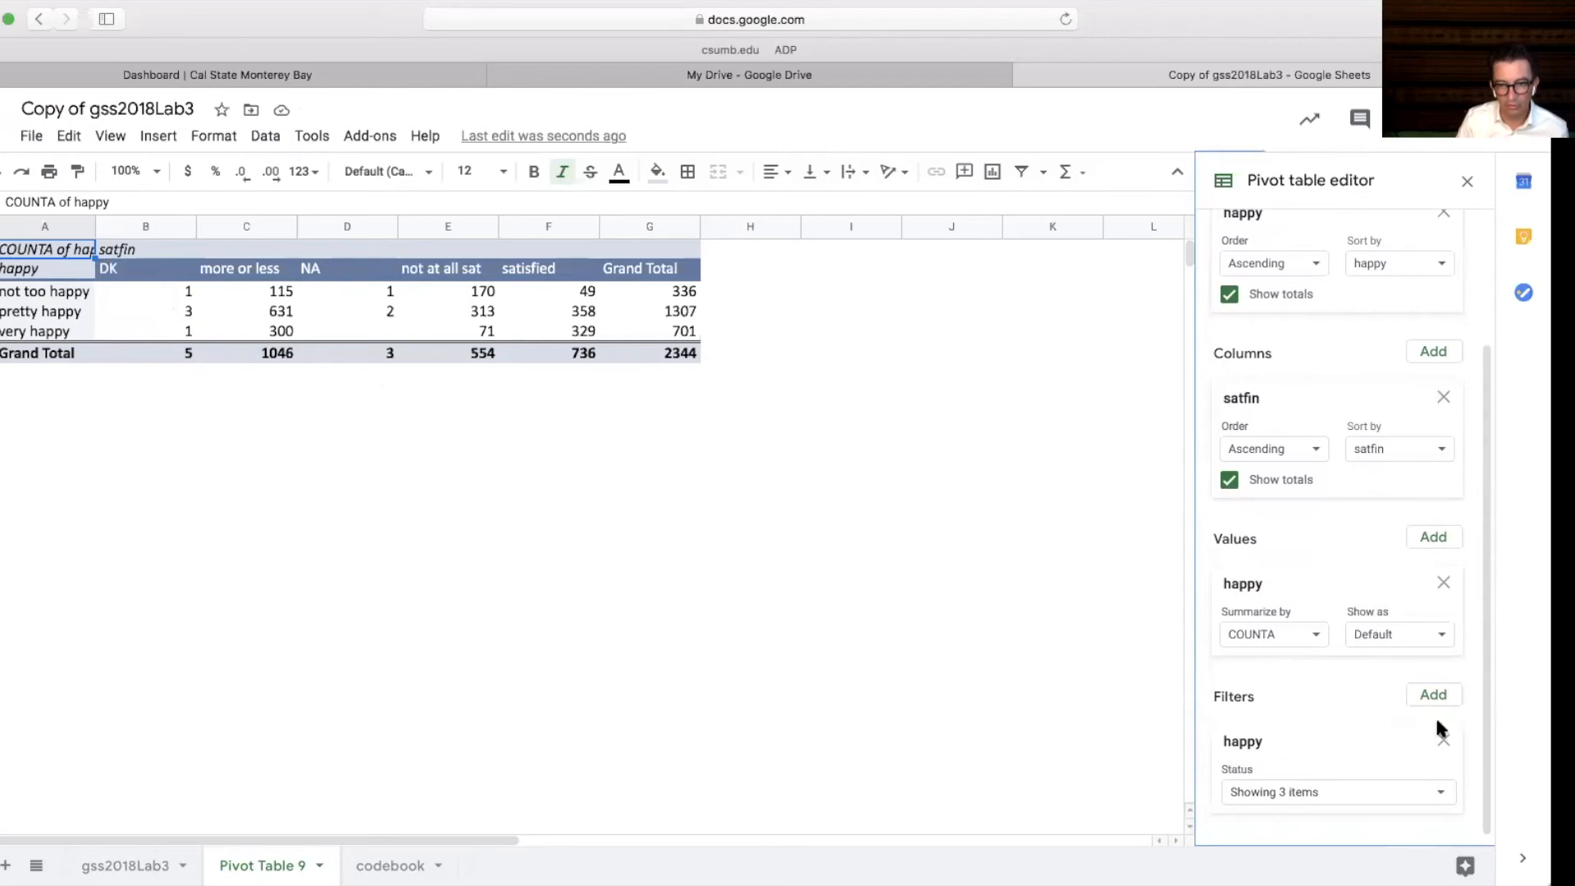
Add a satfin filter and exclude the DK and NA values
click(1433, 695)
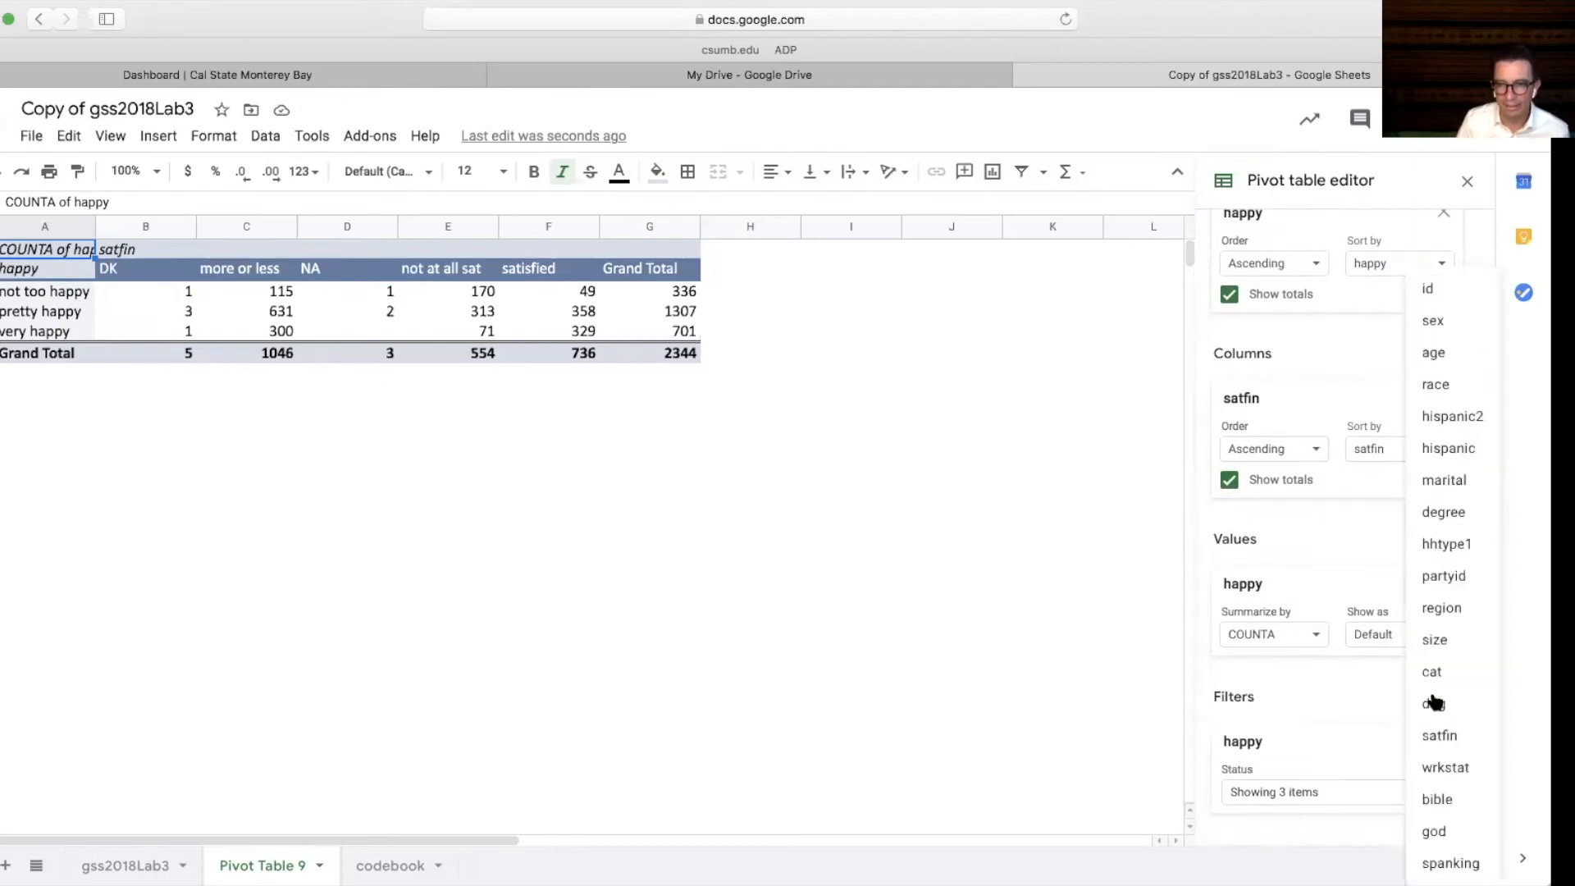
click(1443, 736)
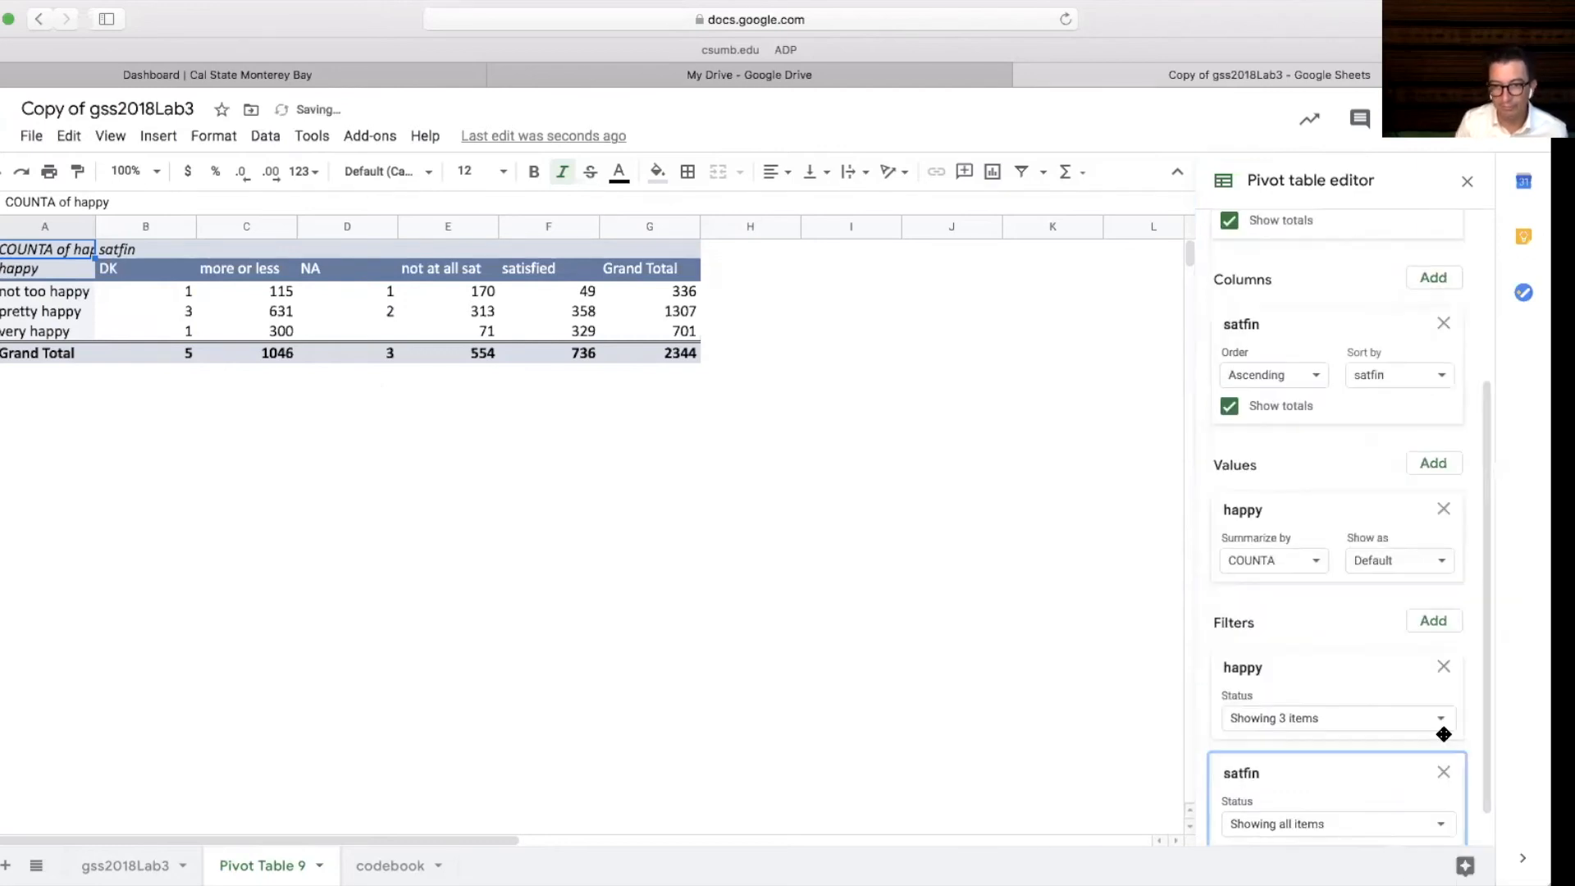
scroll(1468, 771, down, 1)
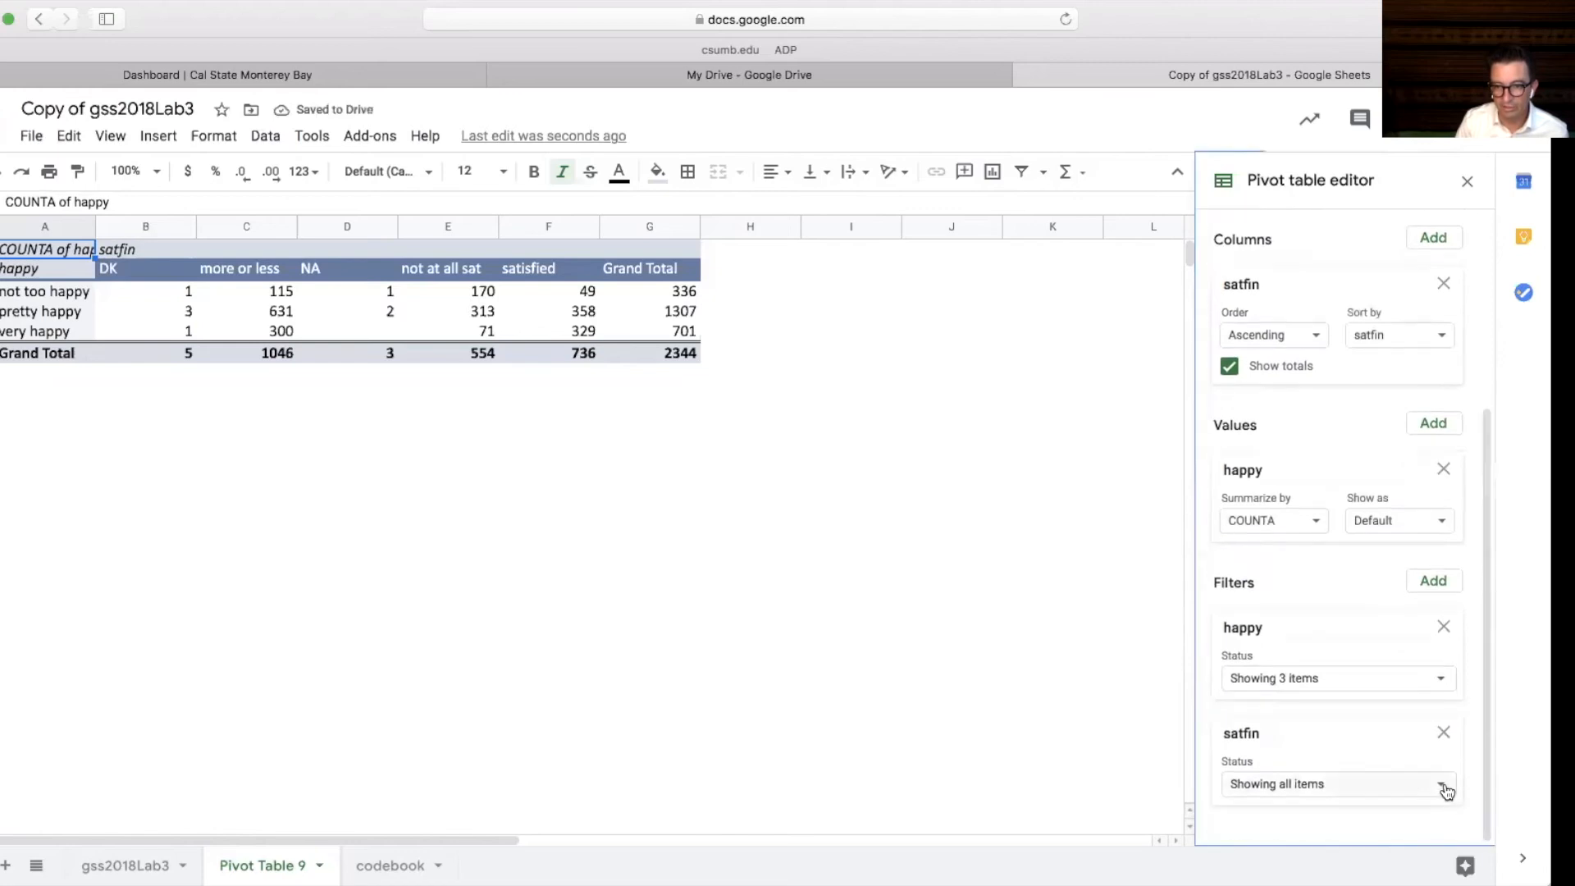
click(1440, 785)
click(1263, 693)
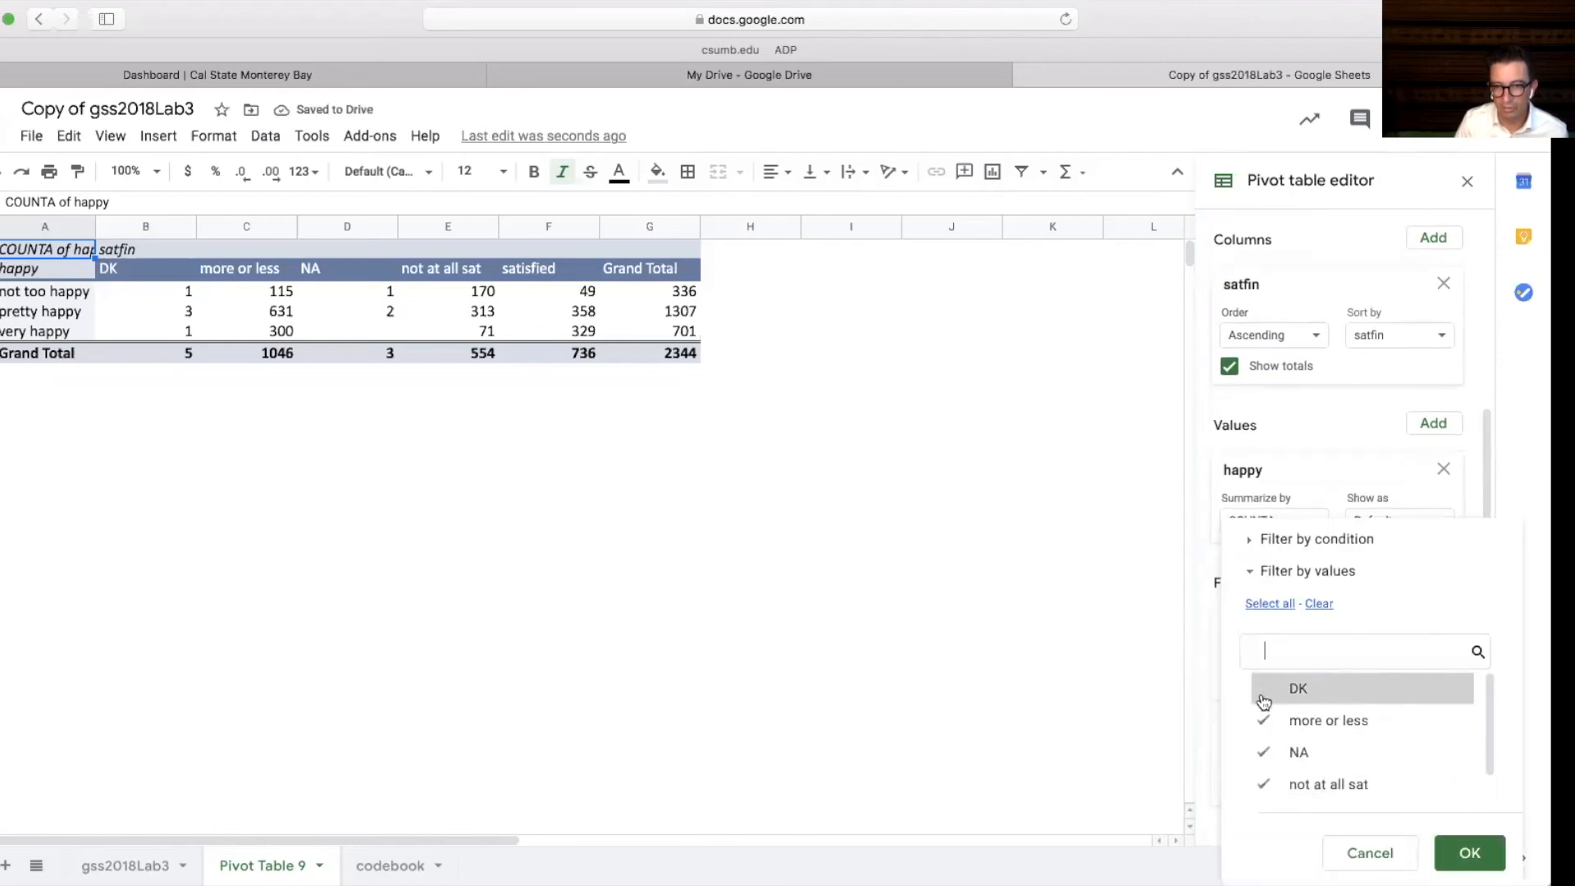
click(1263, 752)
click(1480, 856)
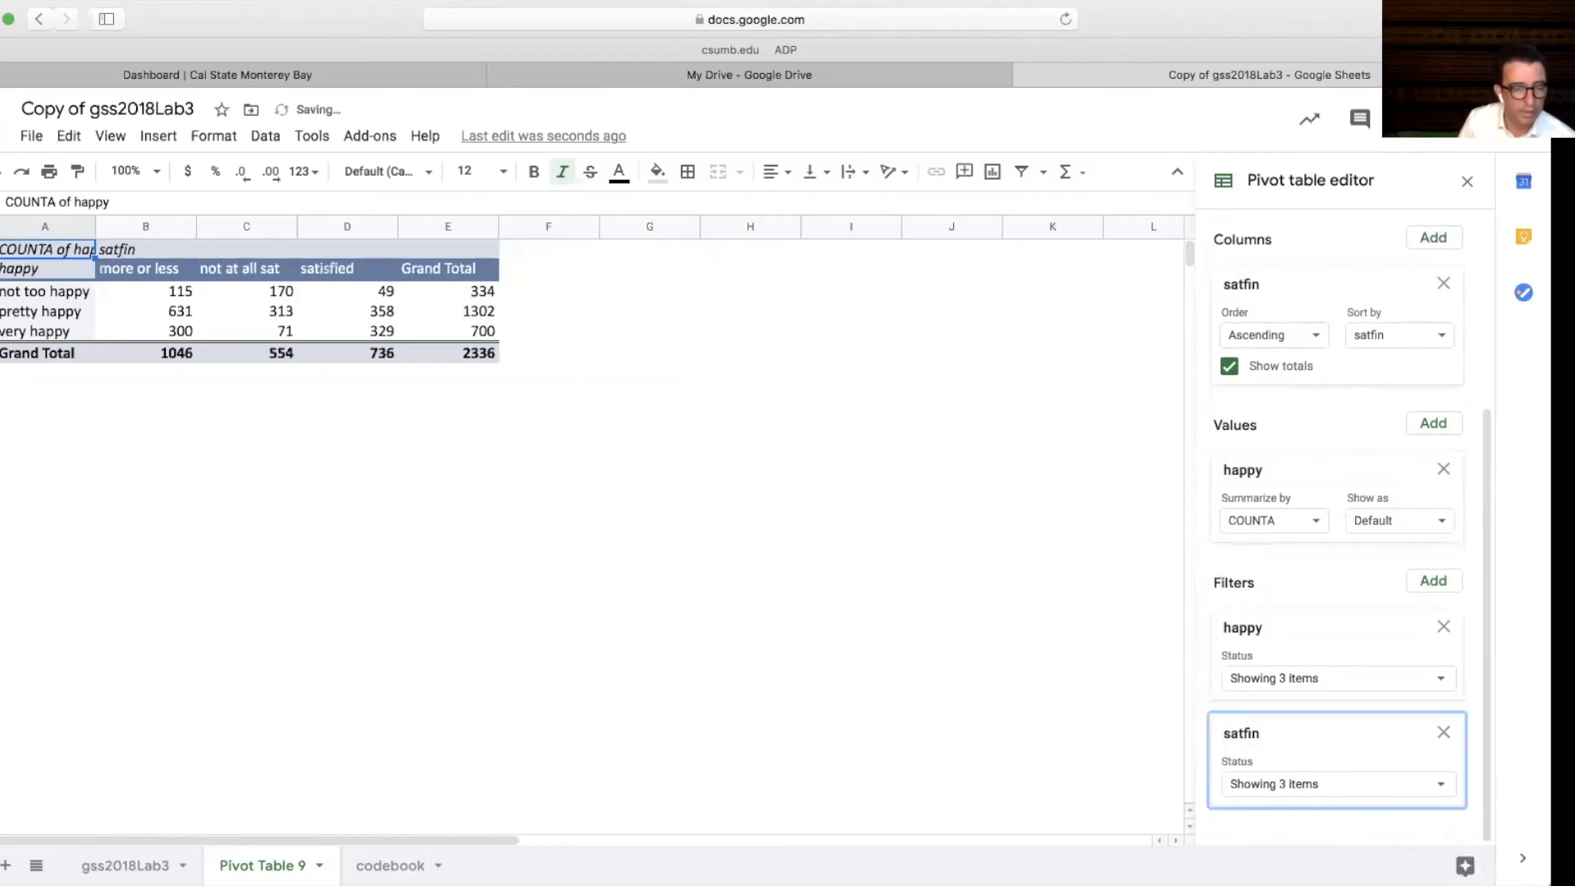
Examine the happiness counts for each financial satisfaction level and their totals
click(177, 293)
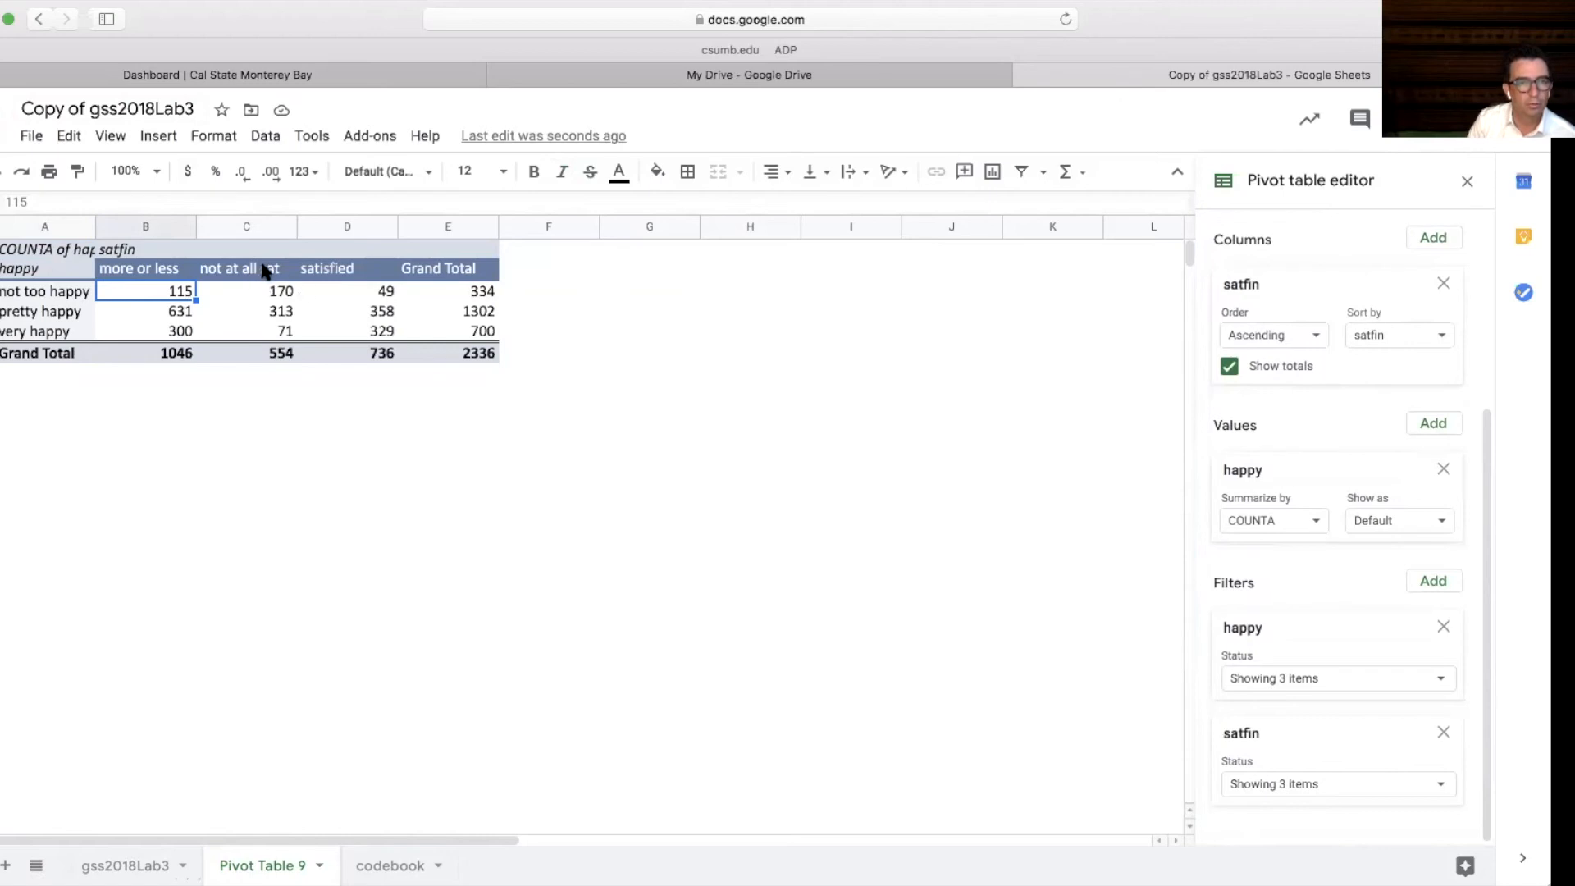
drag(264, 272, 263, 356)
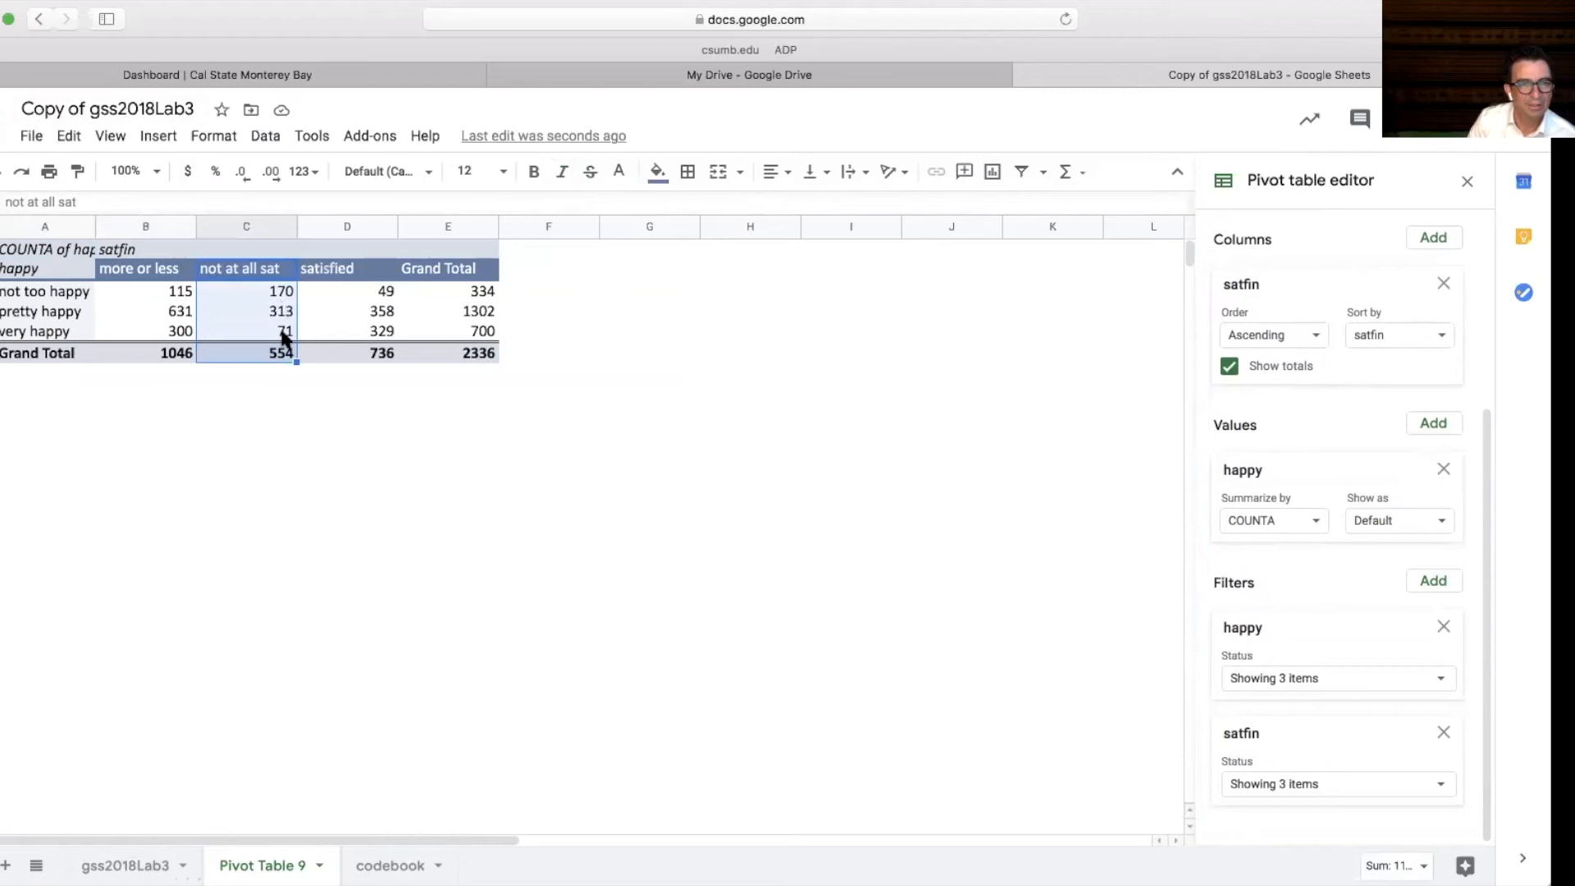
click(287, 337)
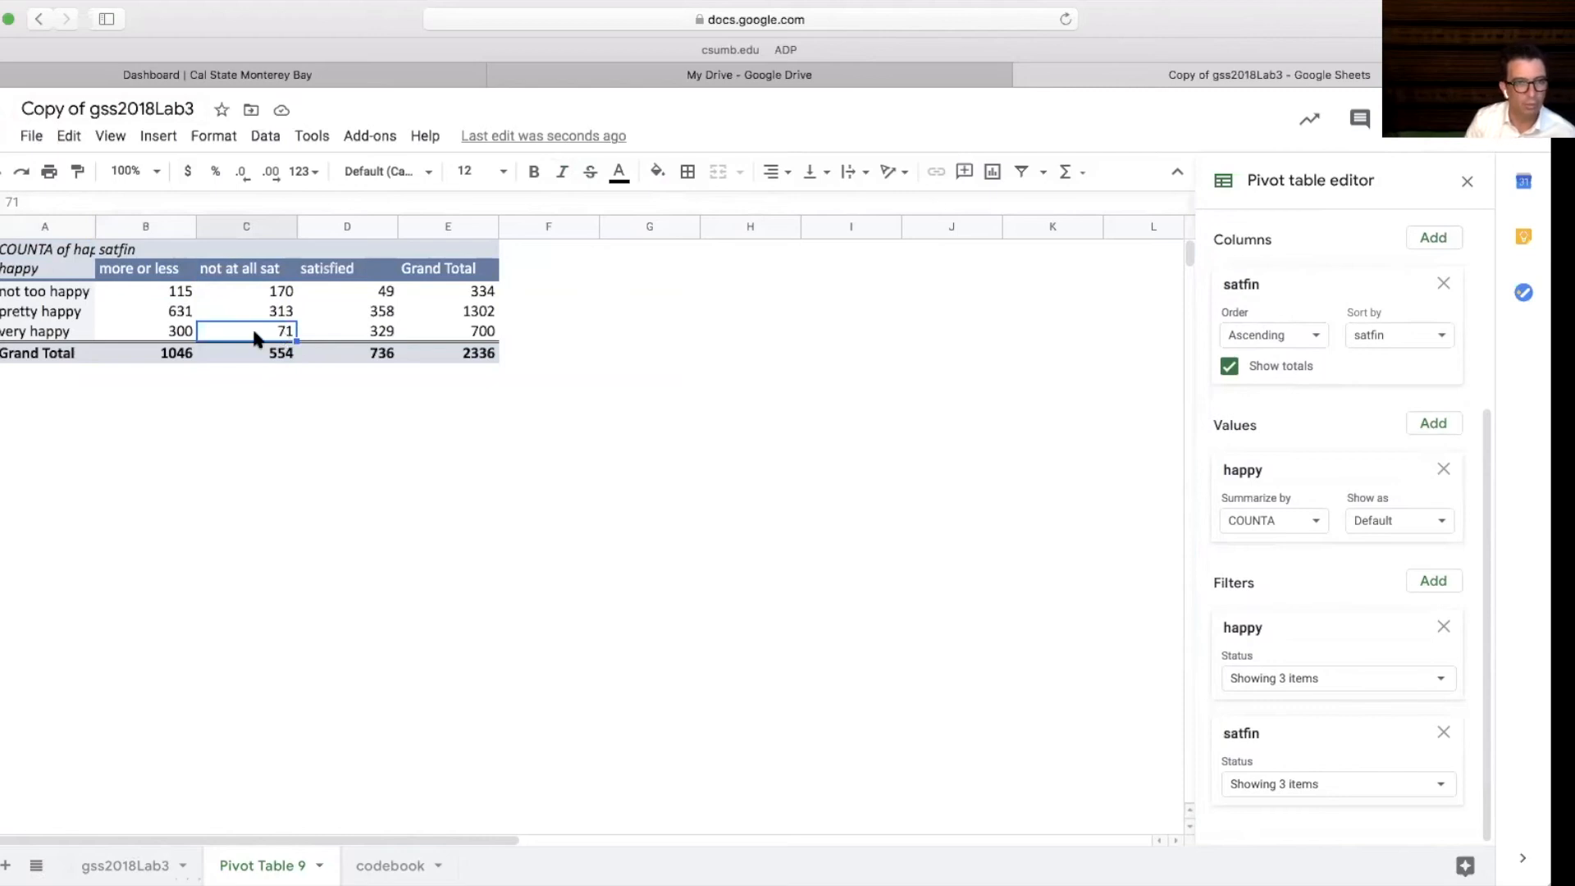
click(169, 358)
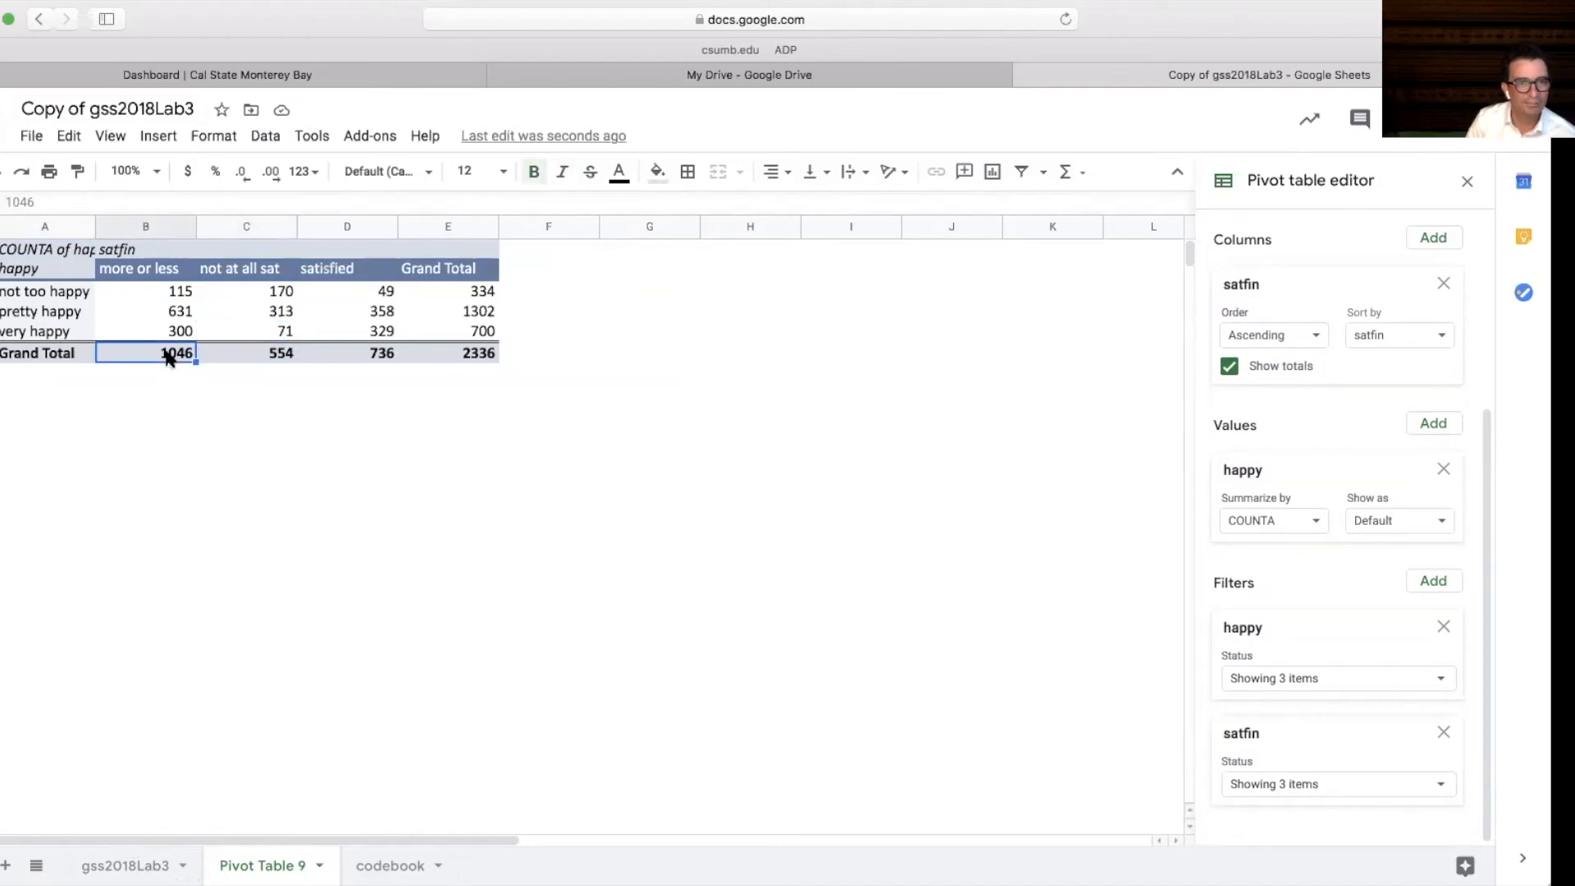
click(378, 359)
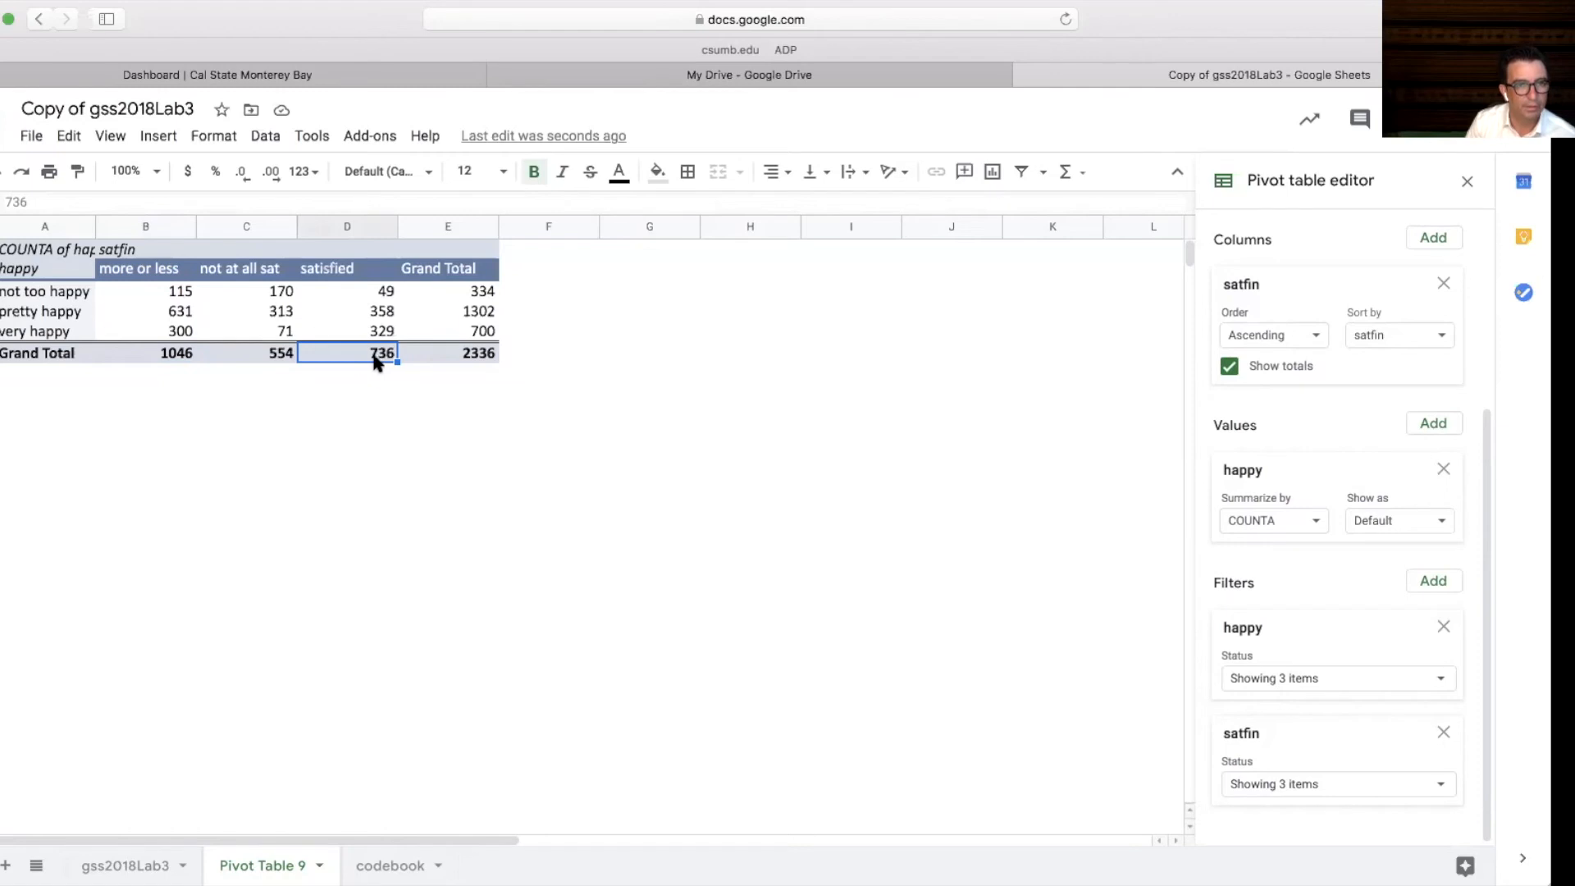
click(242, 309)
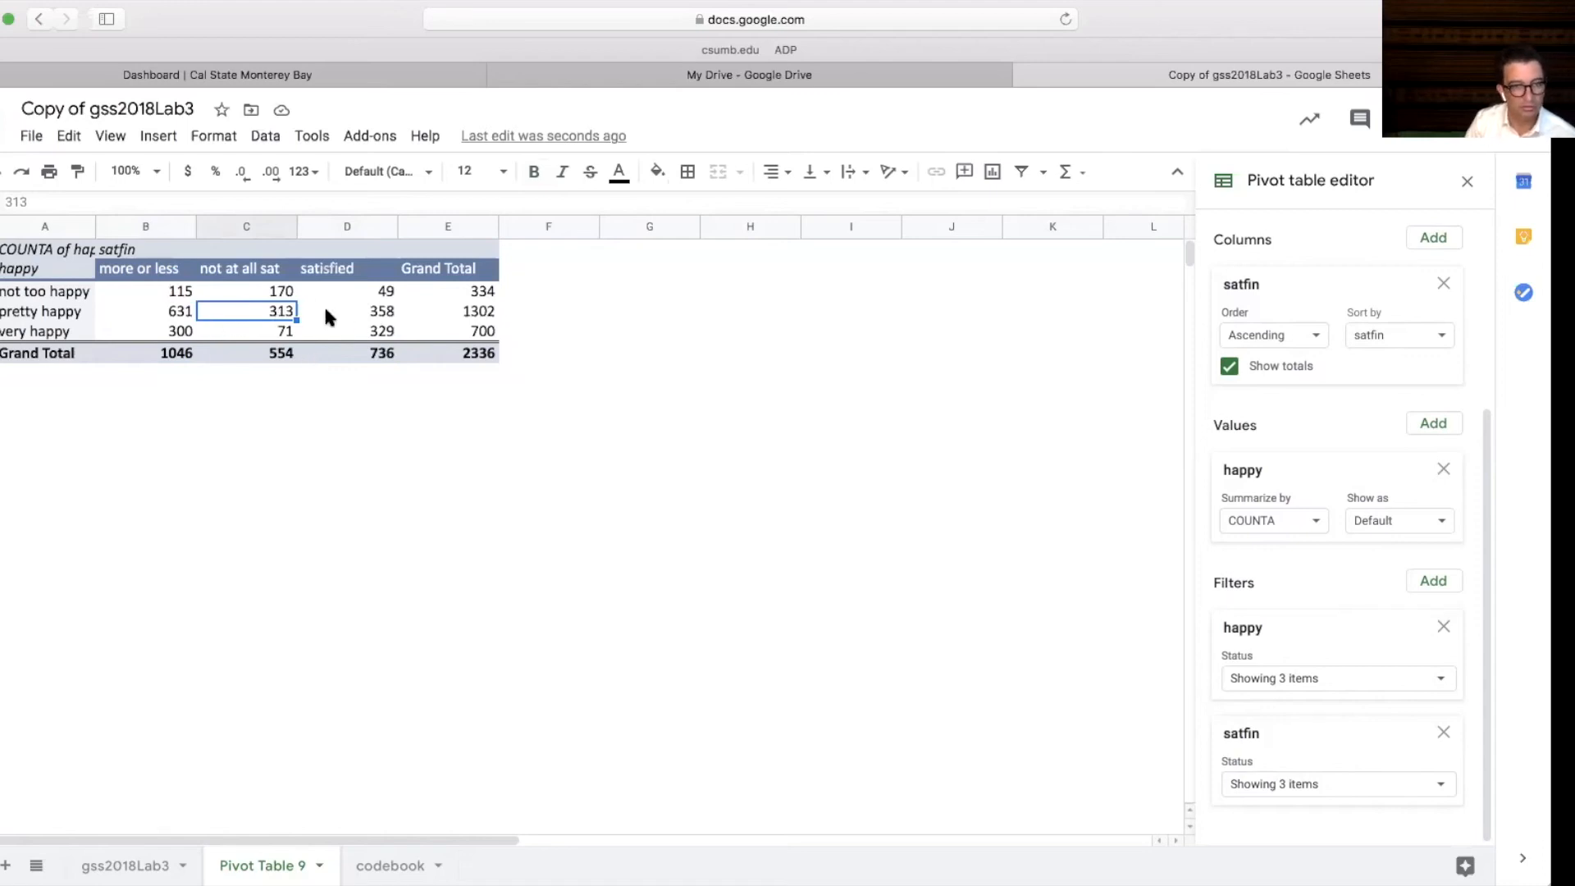
click(160, 289)
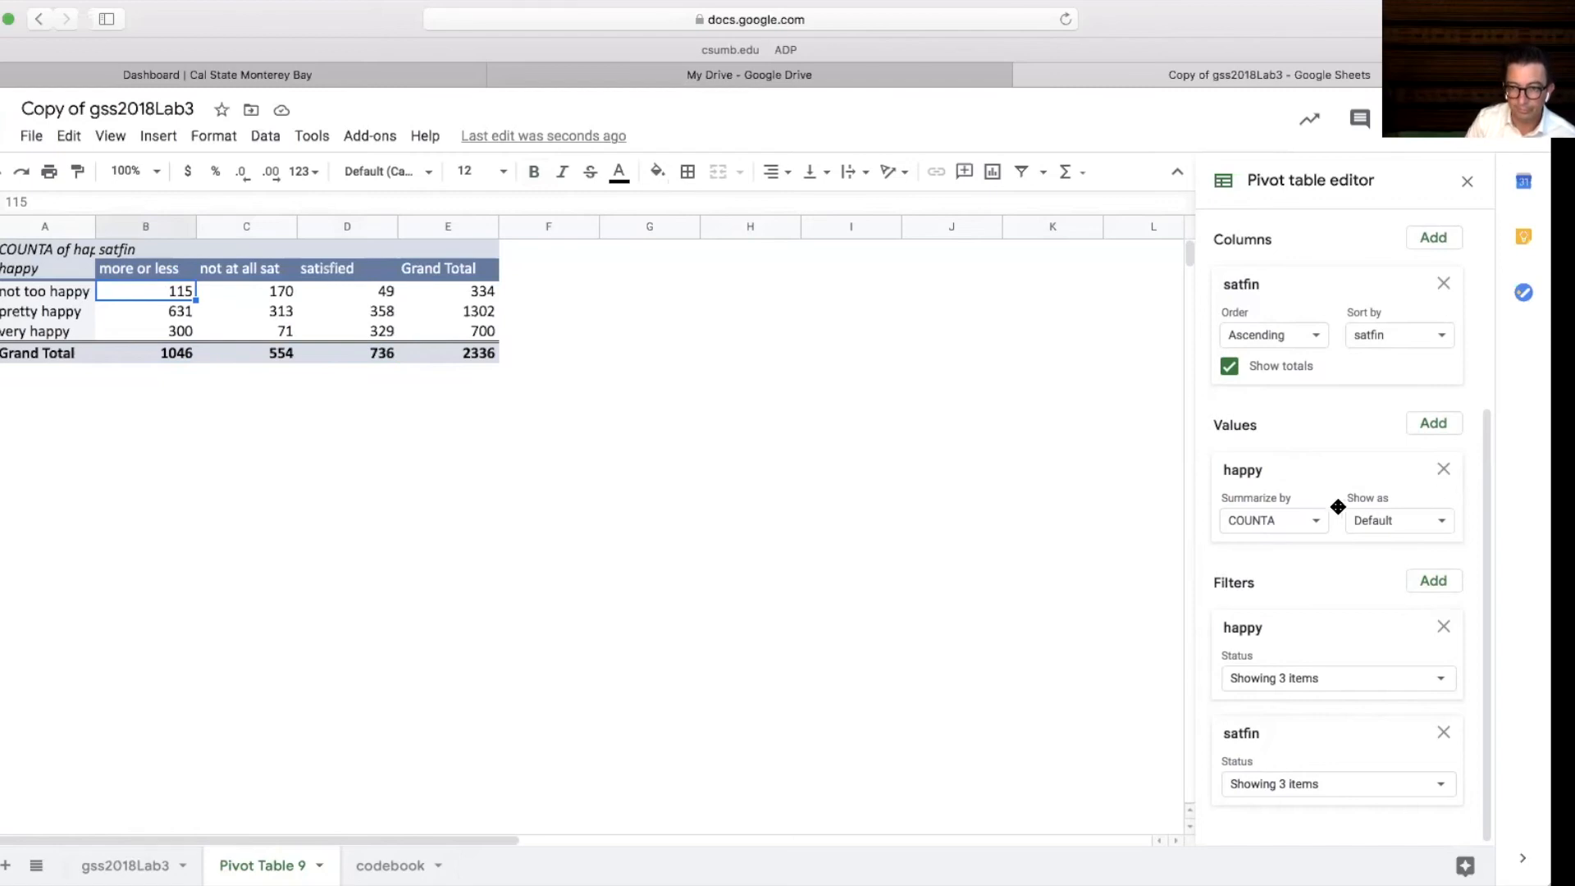
Show the happy values as % of grand total and review the resulting percentages
click(1442, 524)
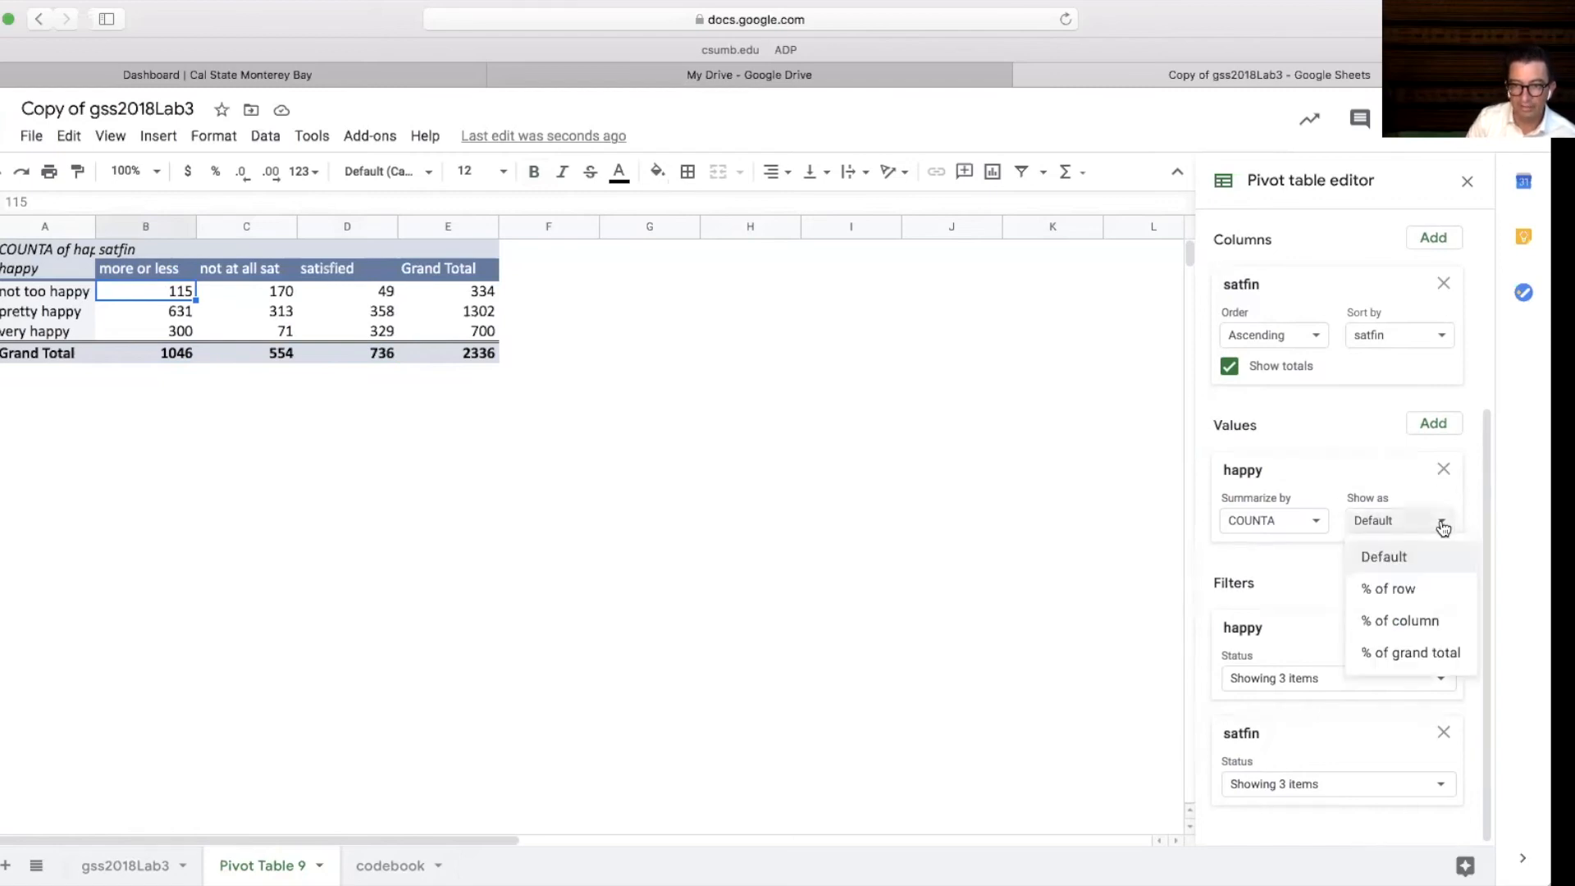
click(1418, 661)
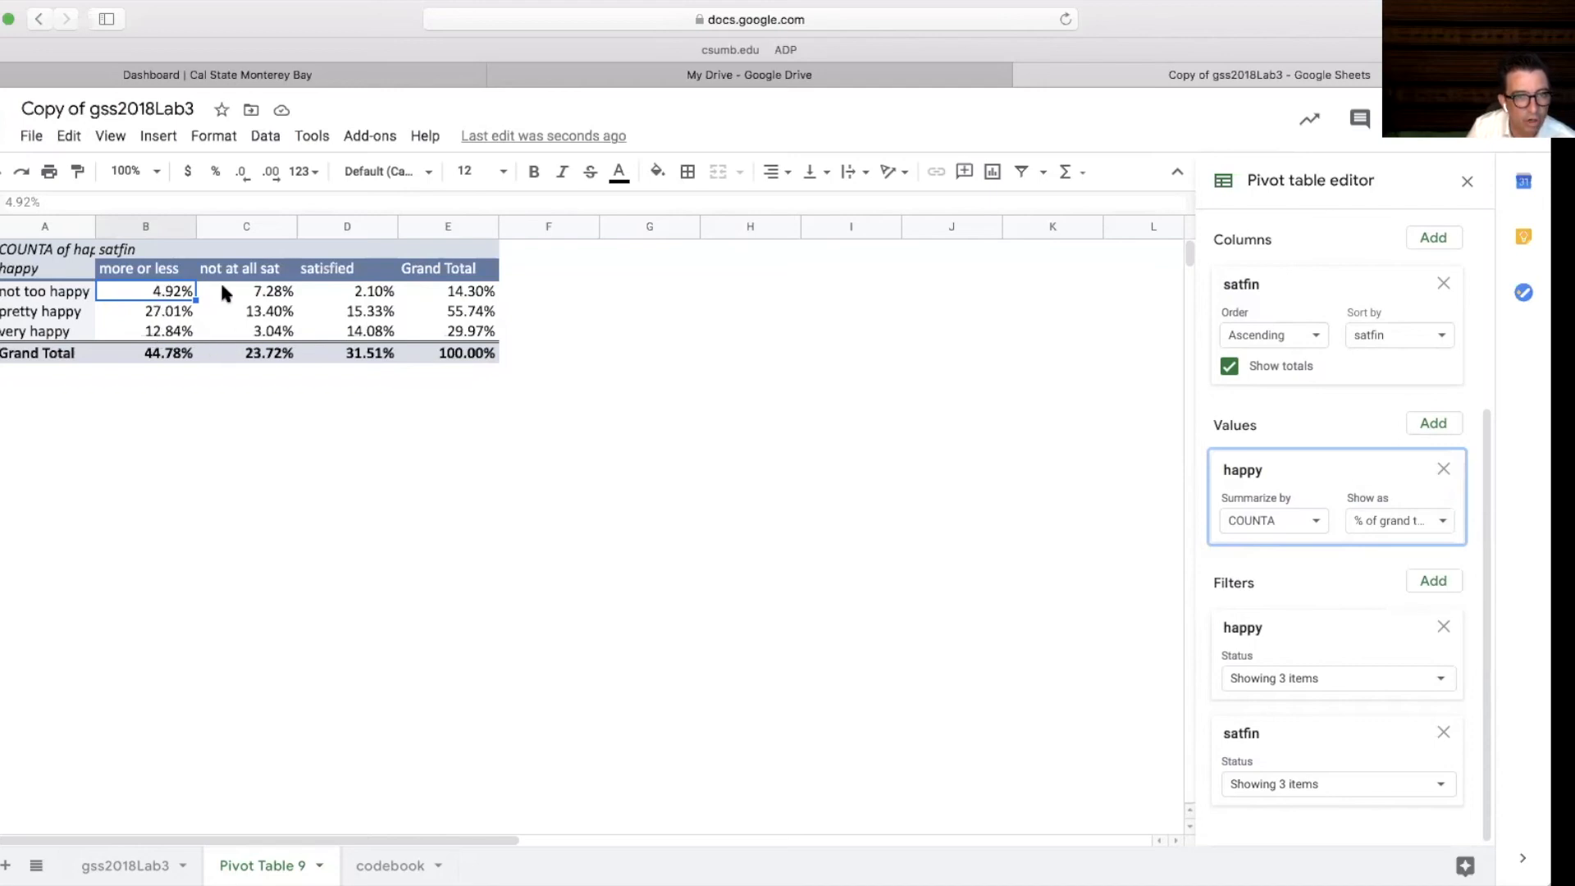
click(163, 314)
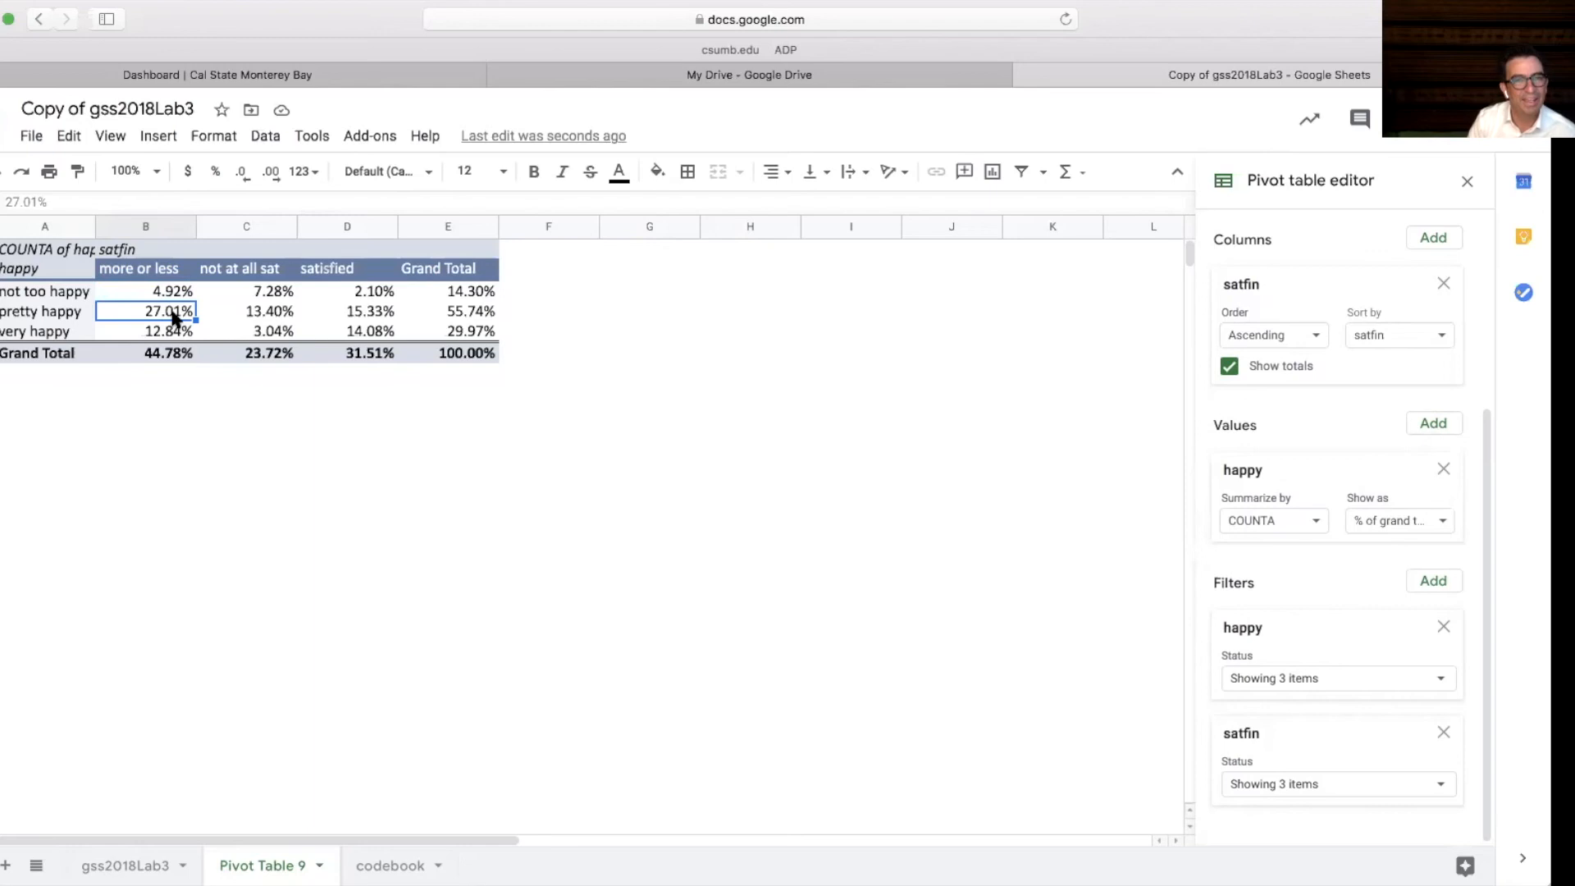
click(379, 333)
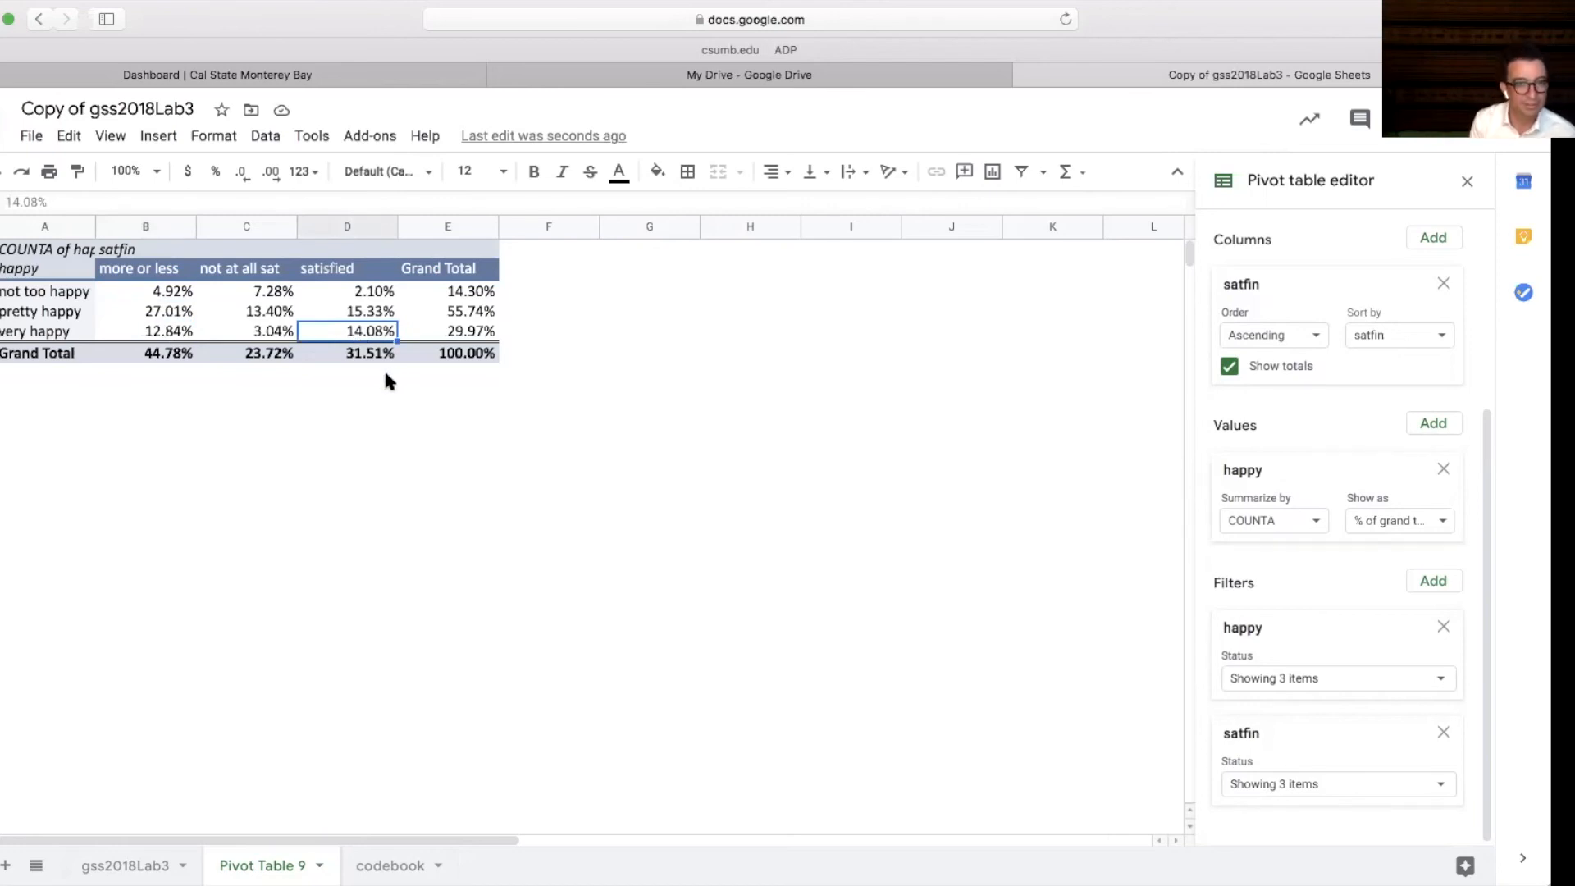
Show the happy values as % of column
click(289, 314)
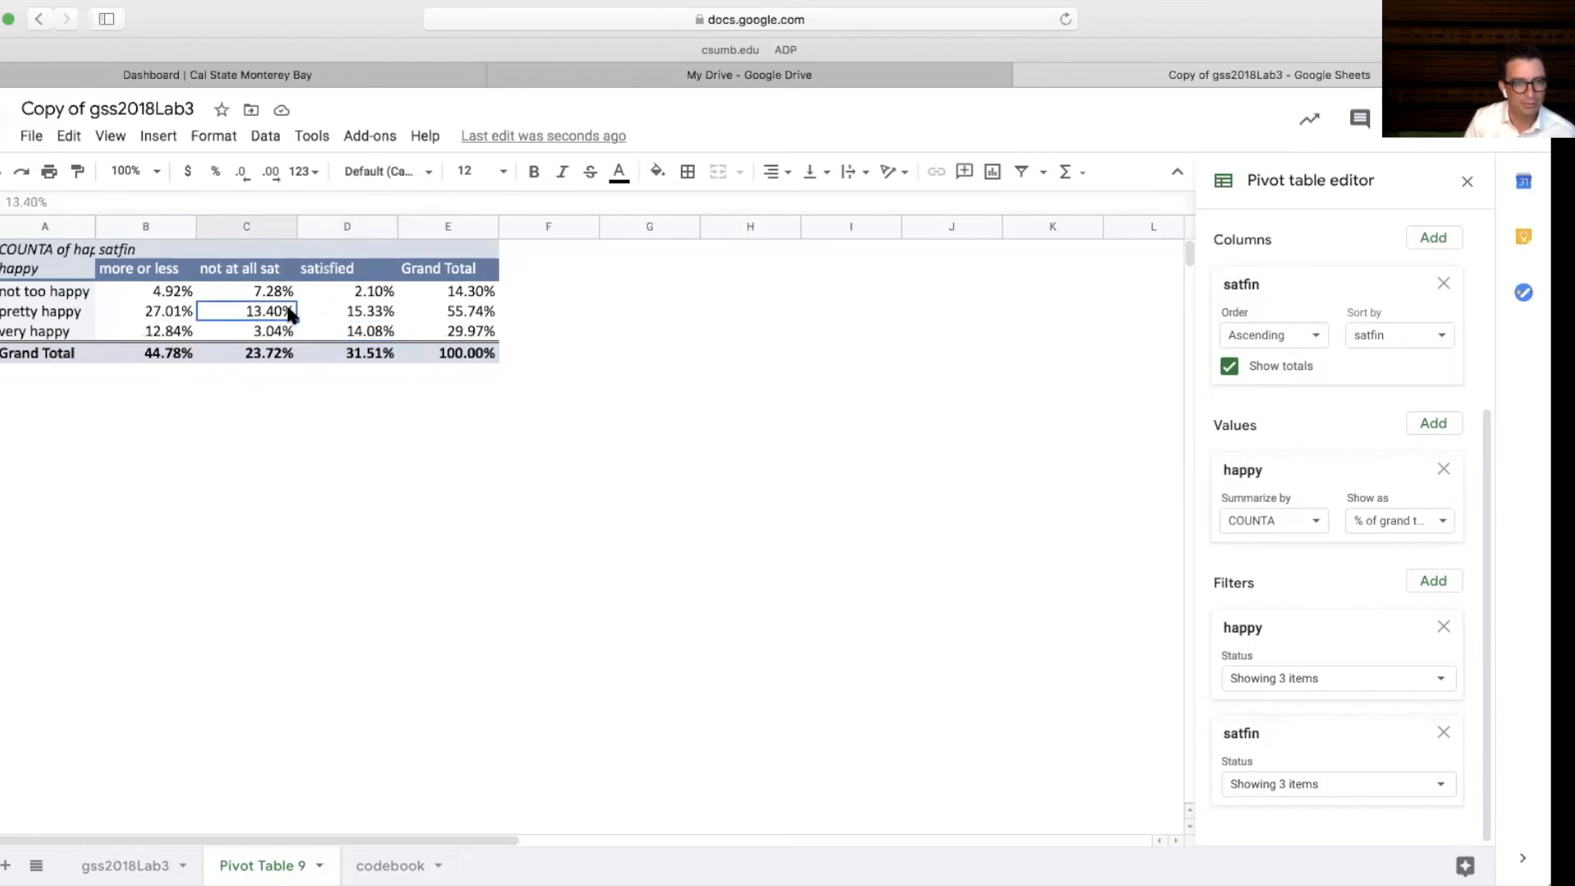
click(1442, 528)
click(1412, 622)
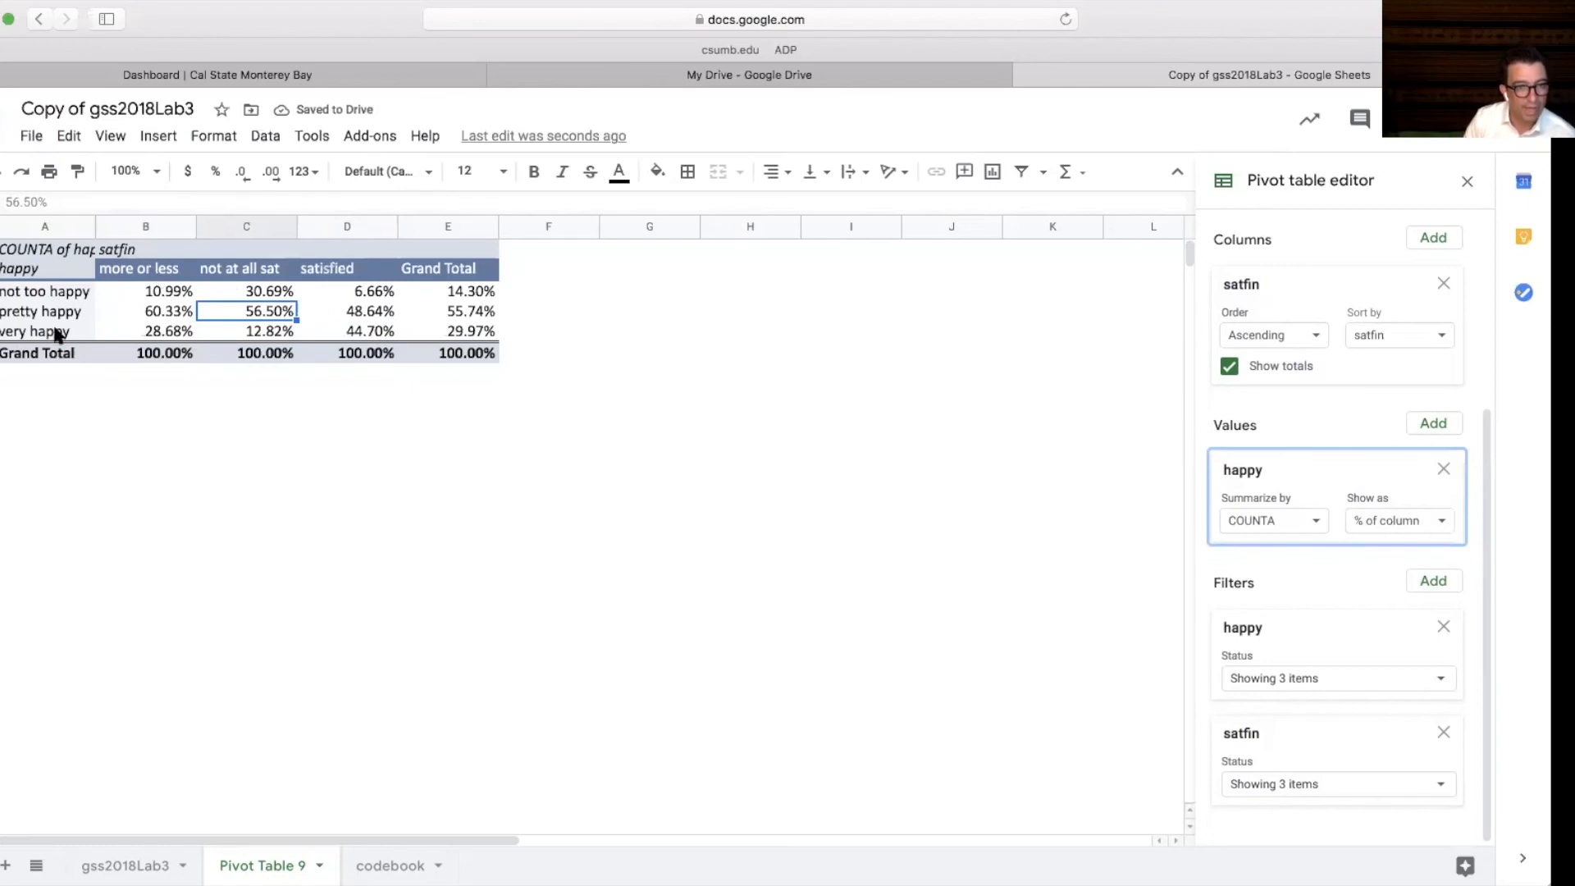
Examine the column percentages of happiness for each financial satisfaction level
drag(154, 268, 150, 353)
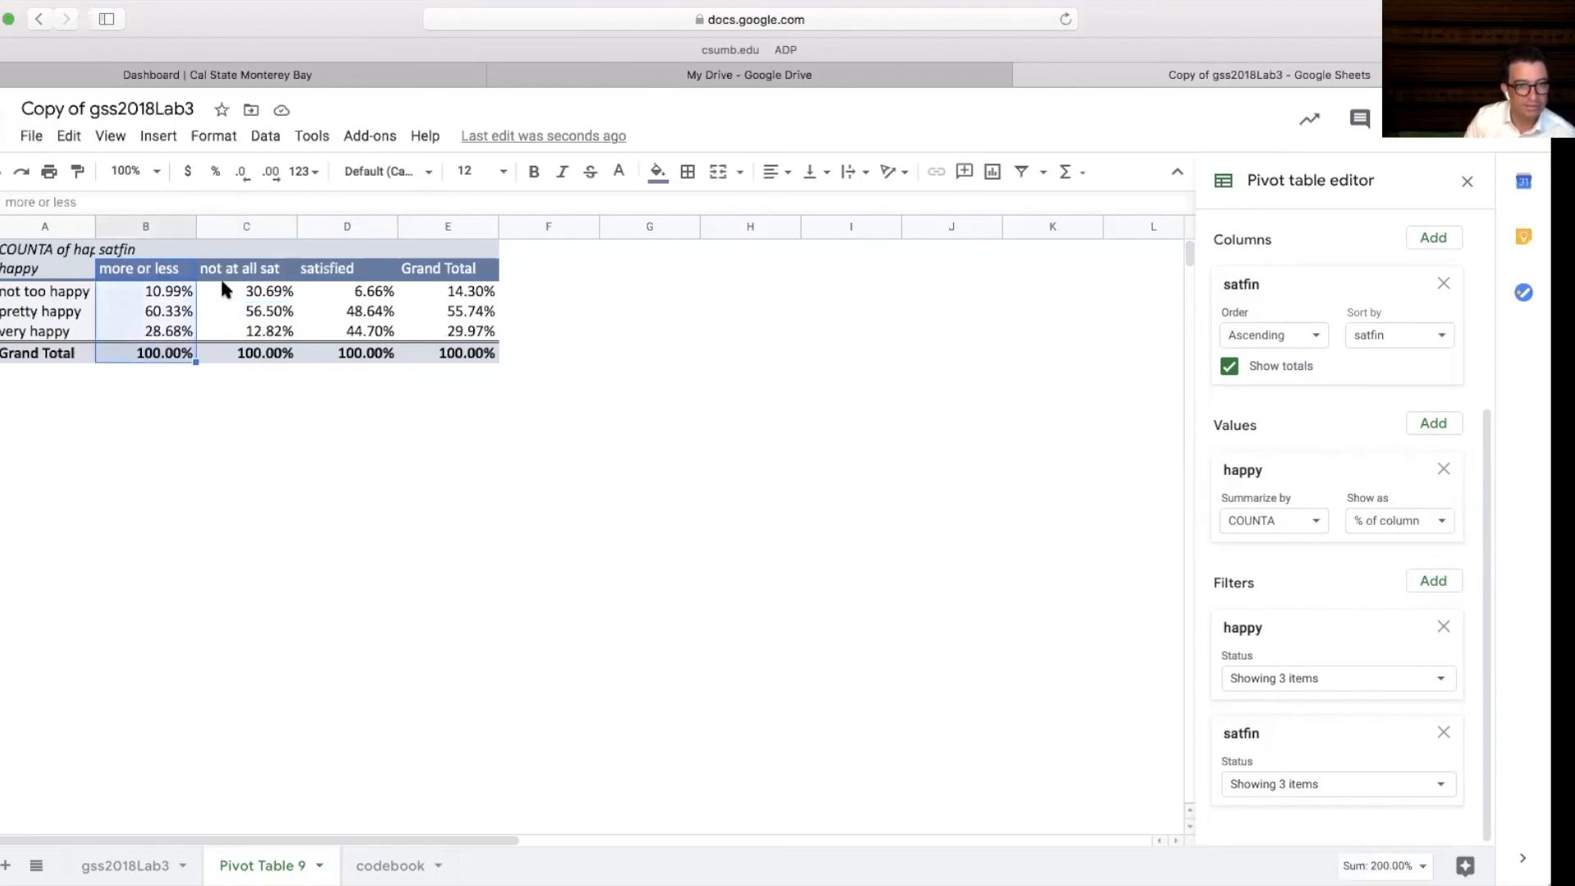
drag(238, 269, 246, 353)
click(333, 268)
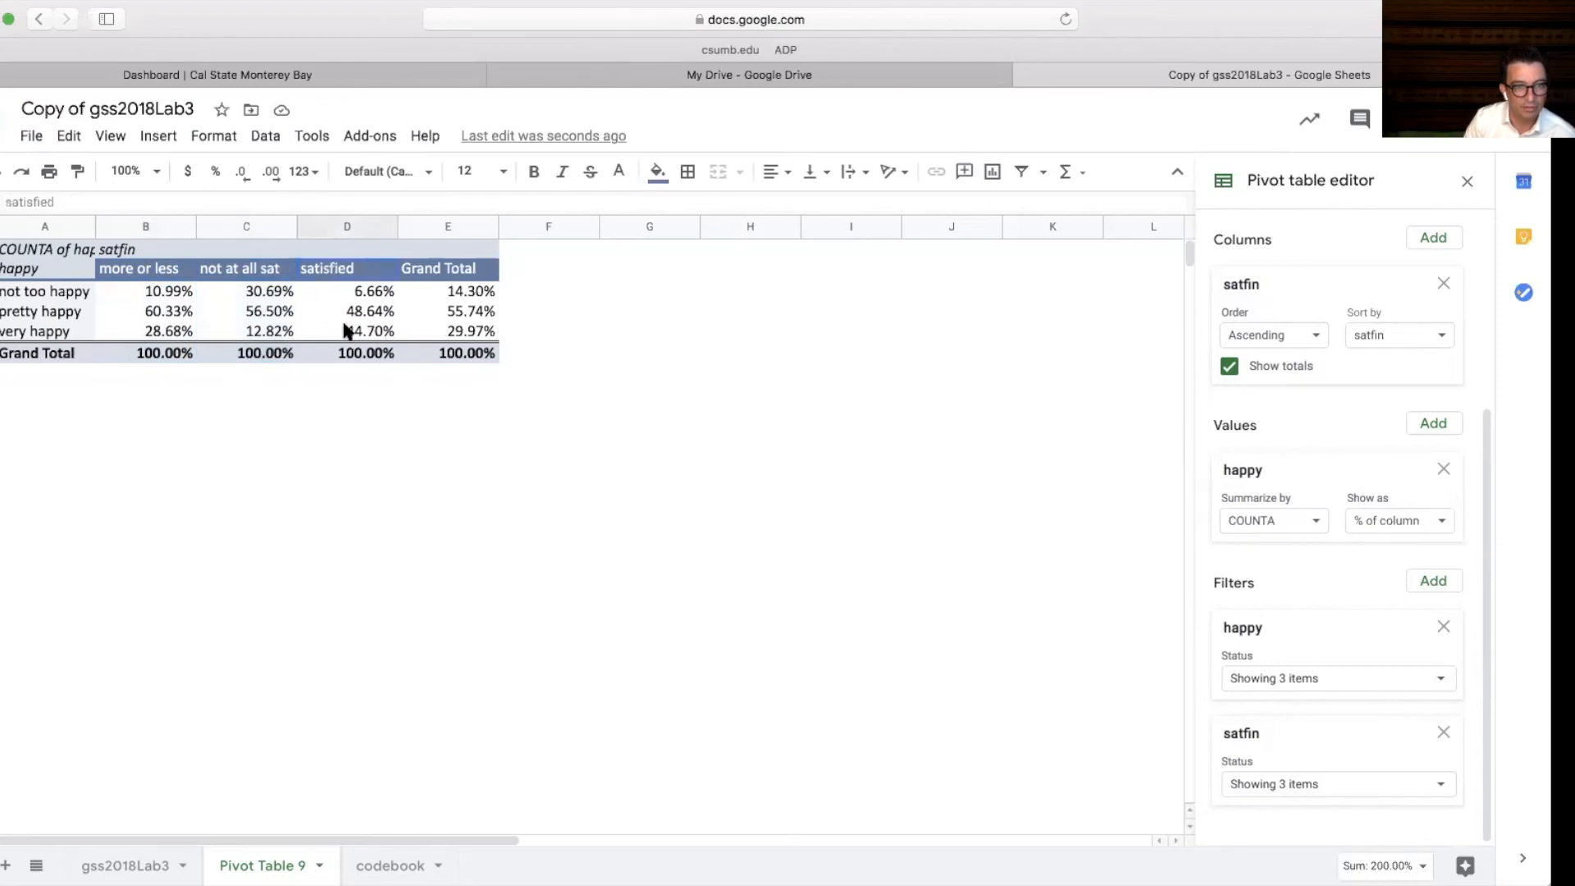
drag(347, 330, 344, 353)
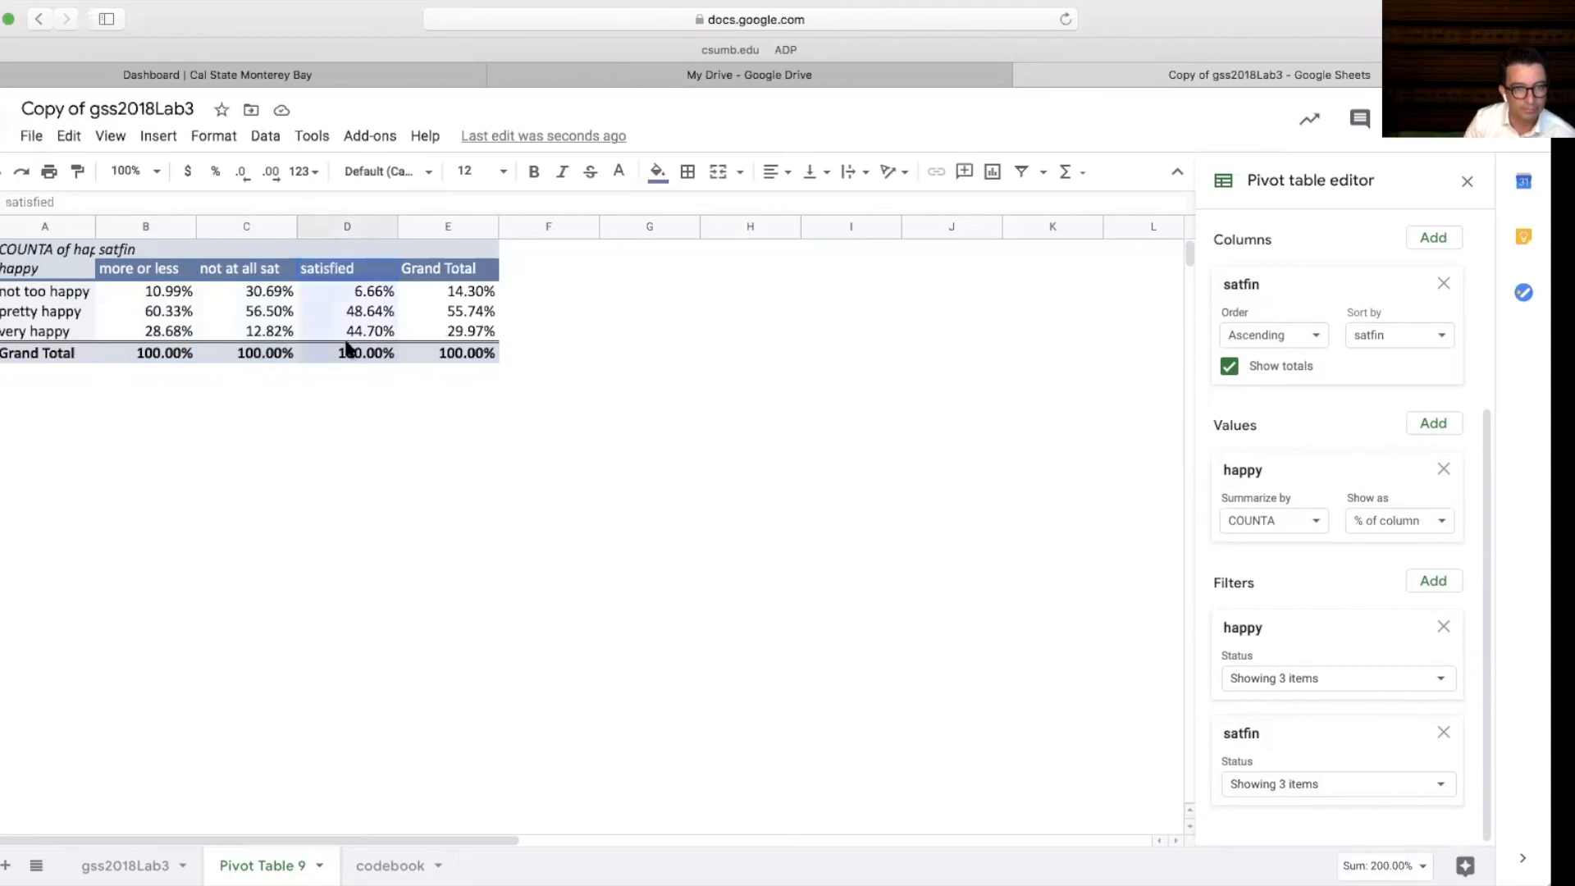
click(362, 273)
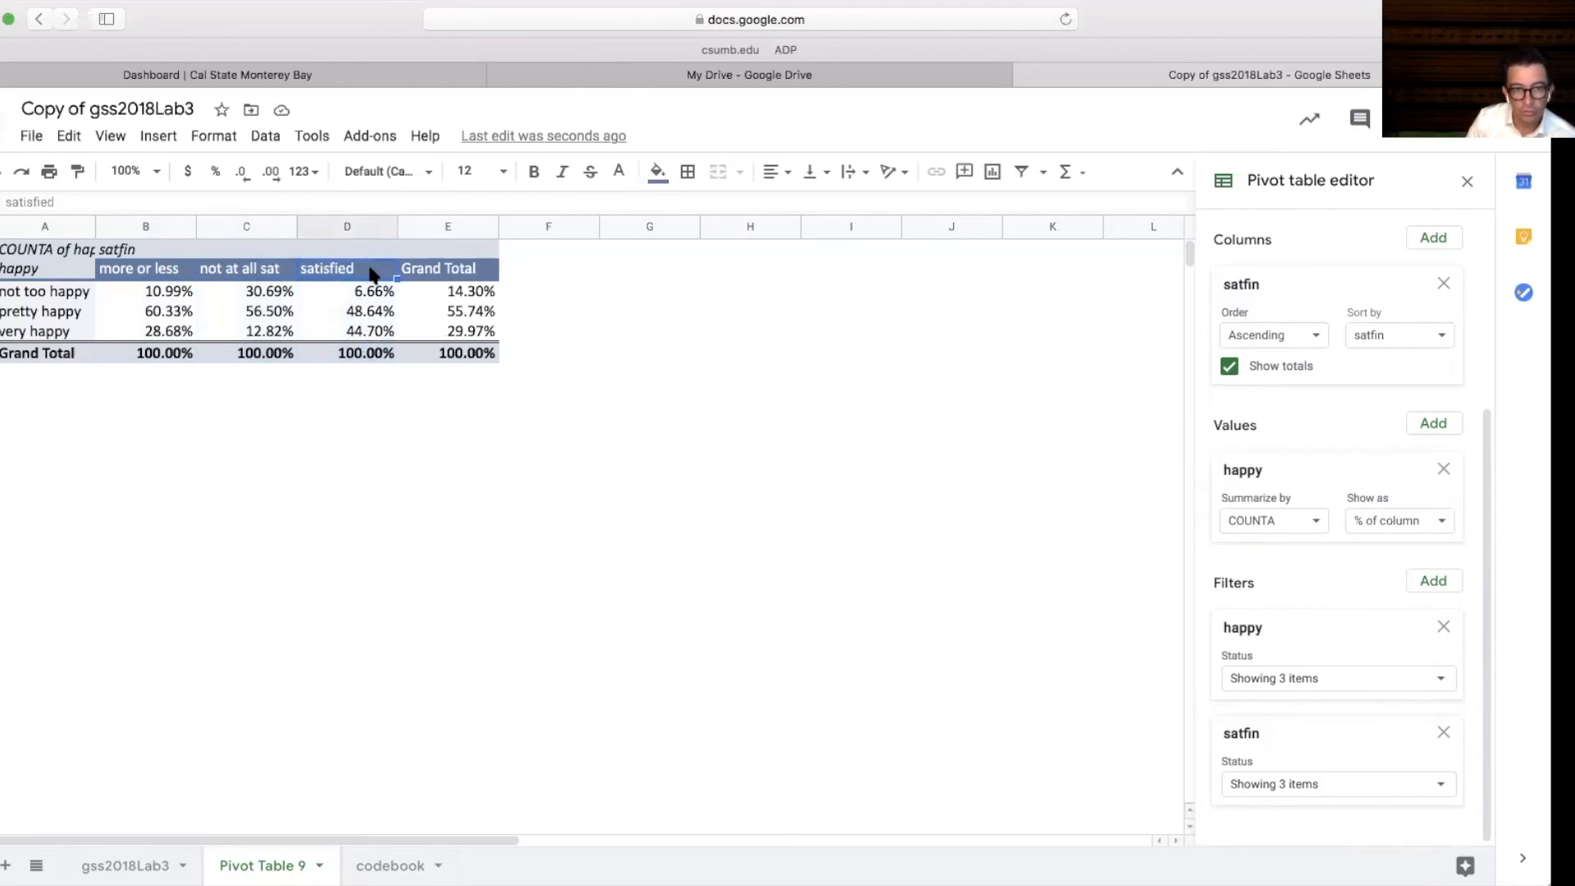
drag(369, 275, 371, 359)
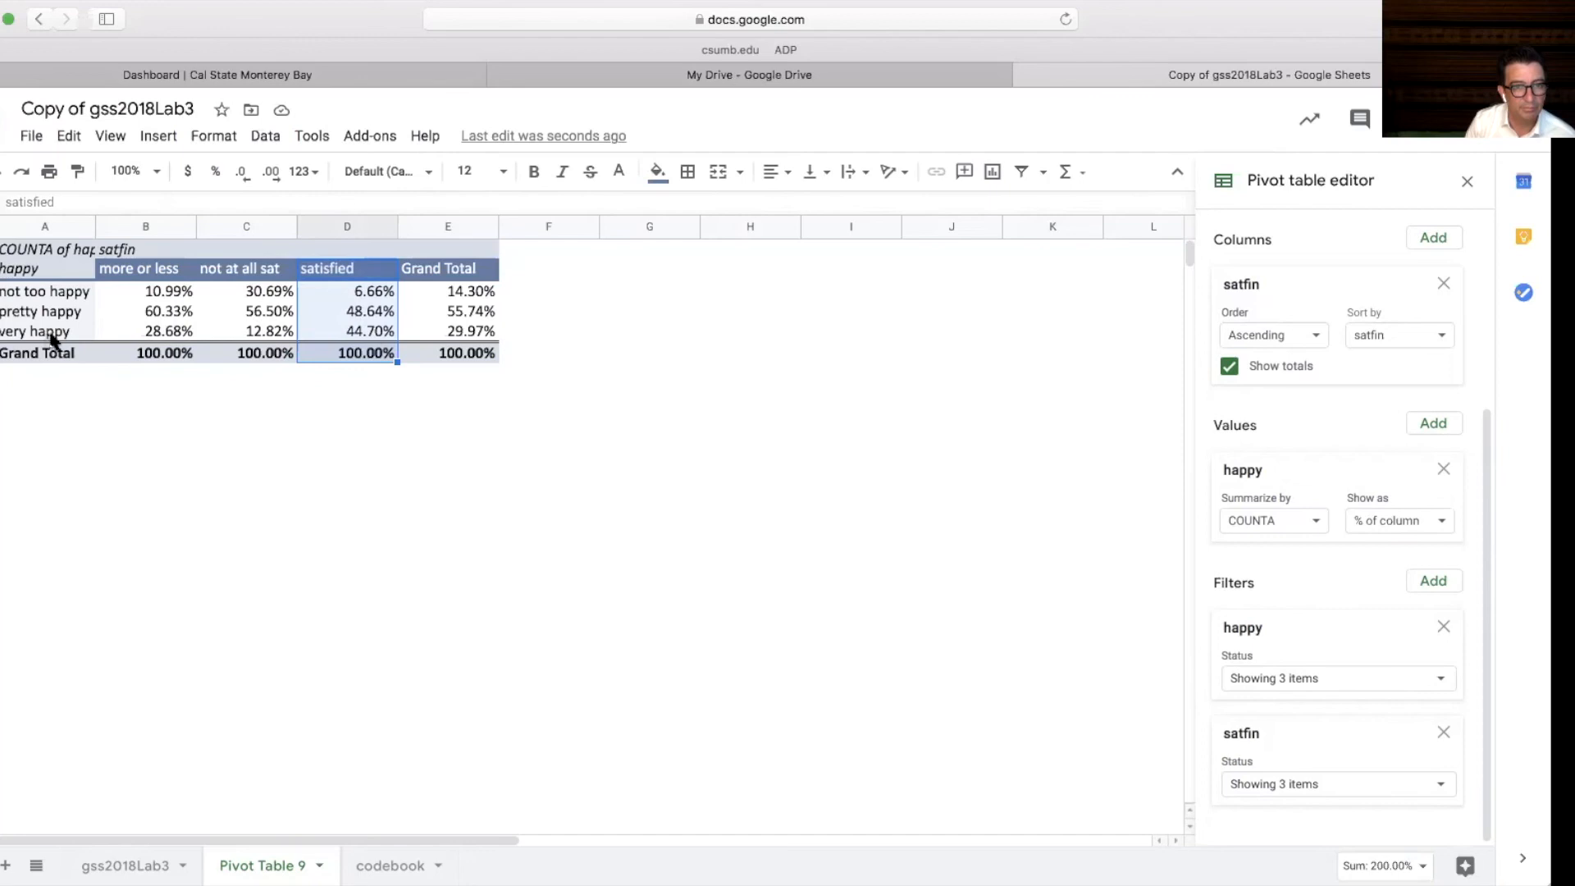
click(258, 274)
drag(256, 273, 255, 352)
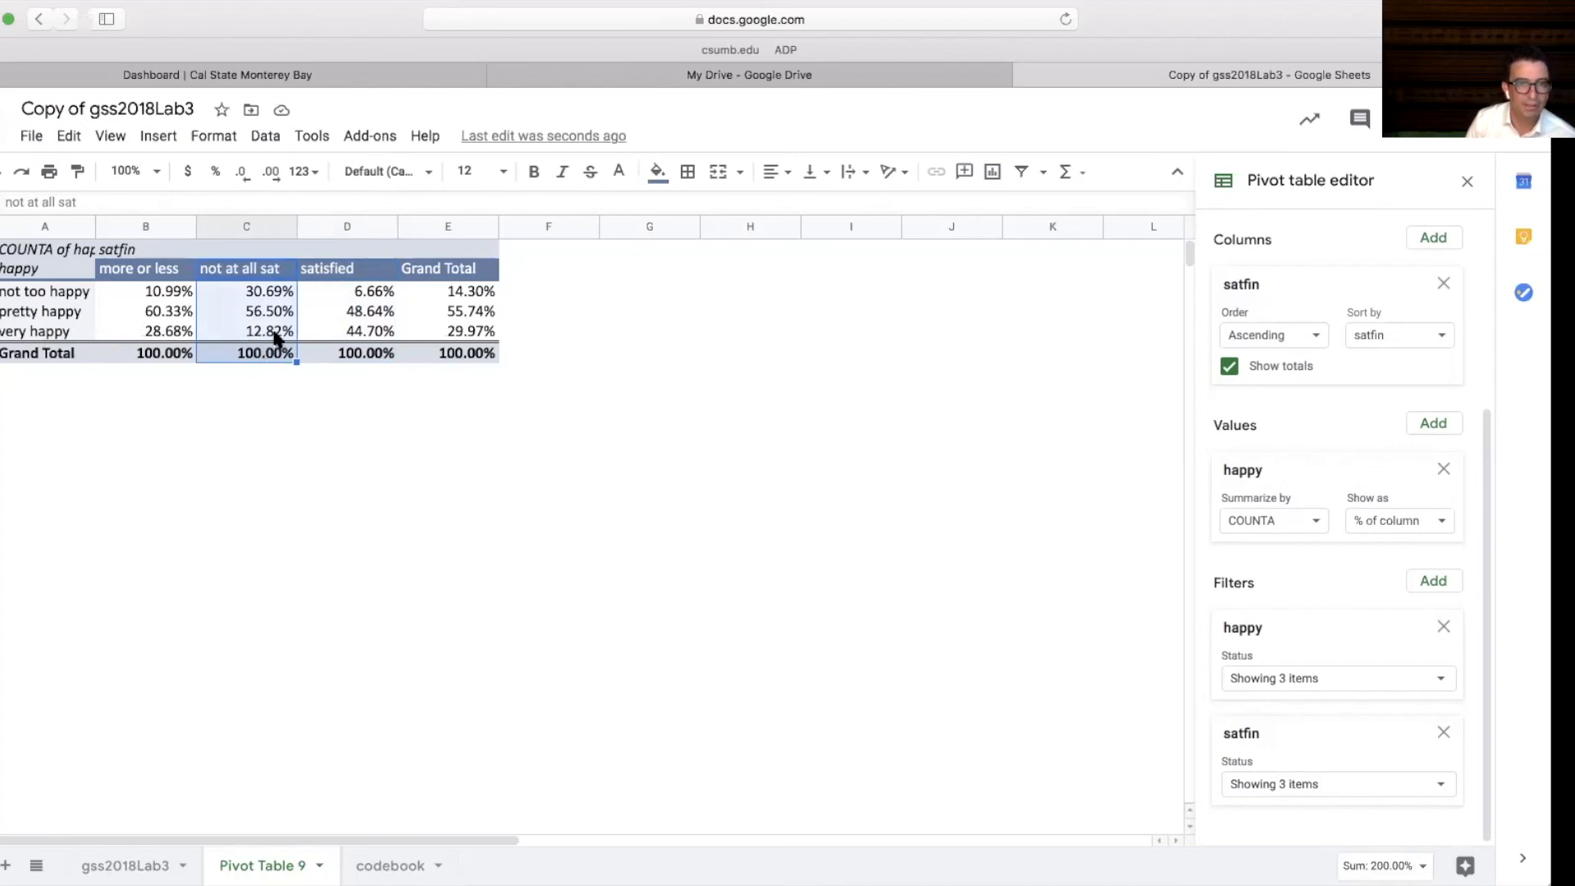
click(250, 295)
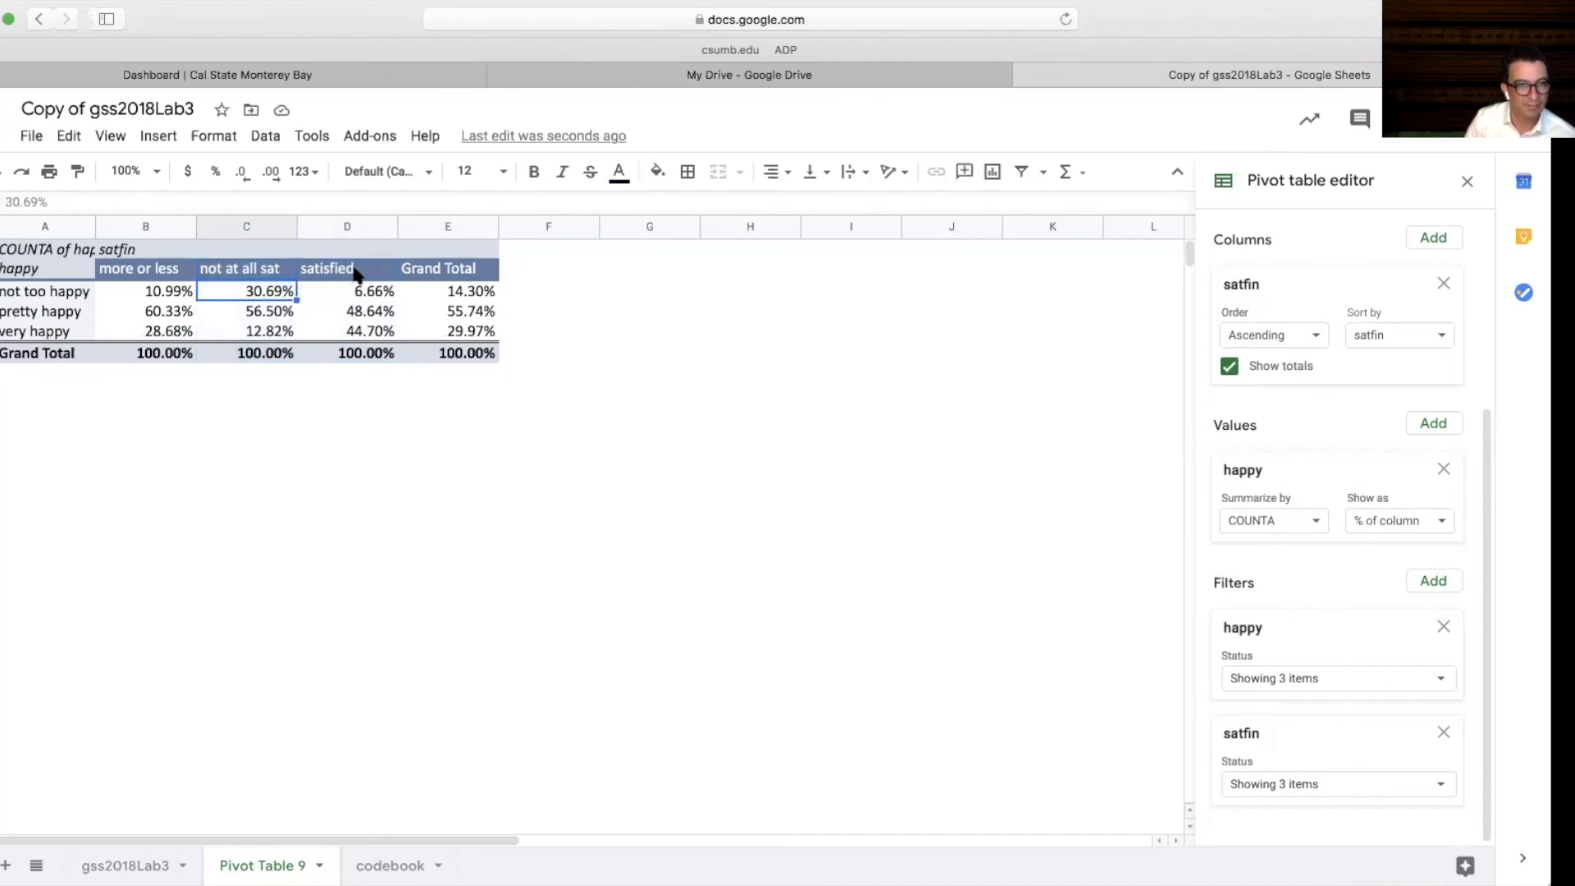
drag(358, 271, 365, 354)
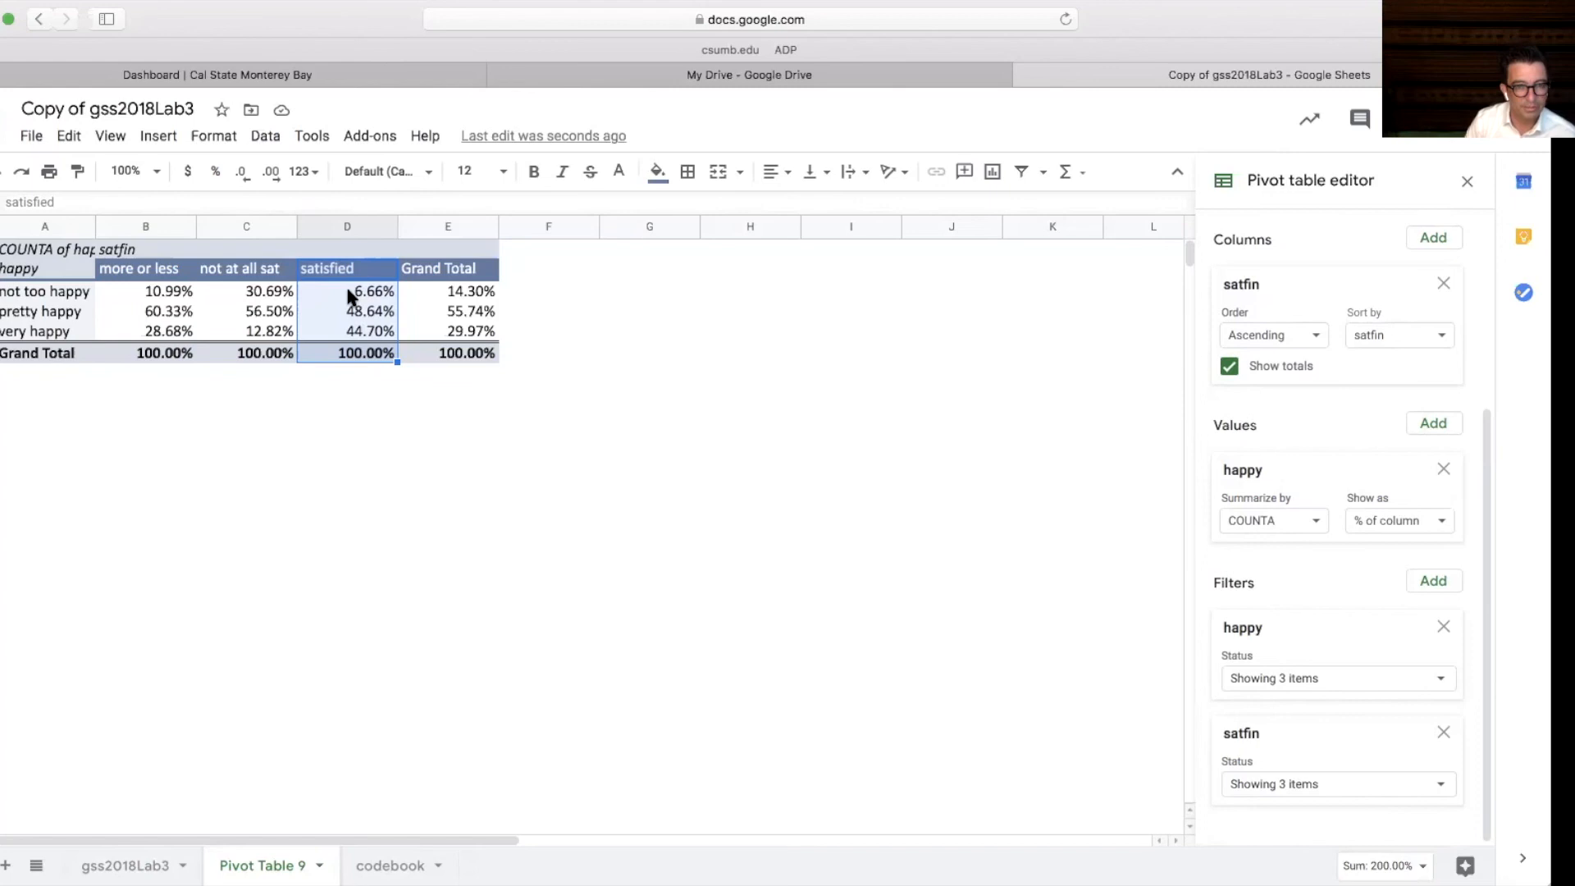
click(348, 331)
key(Left)
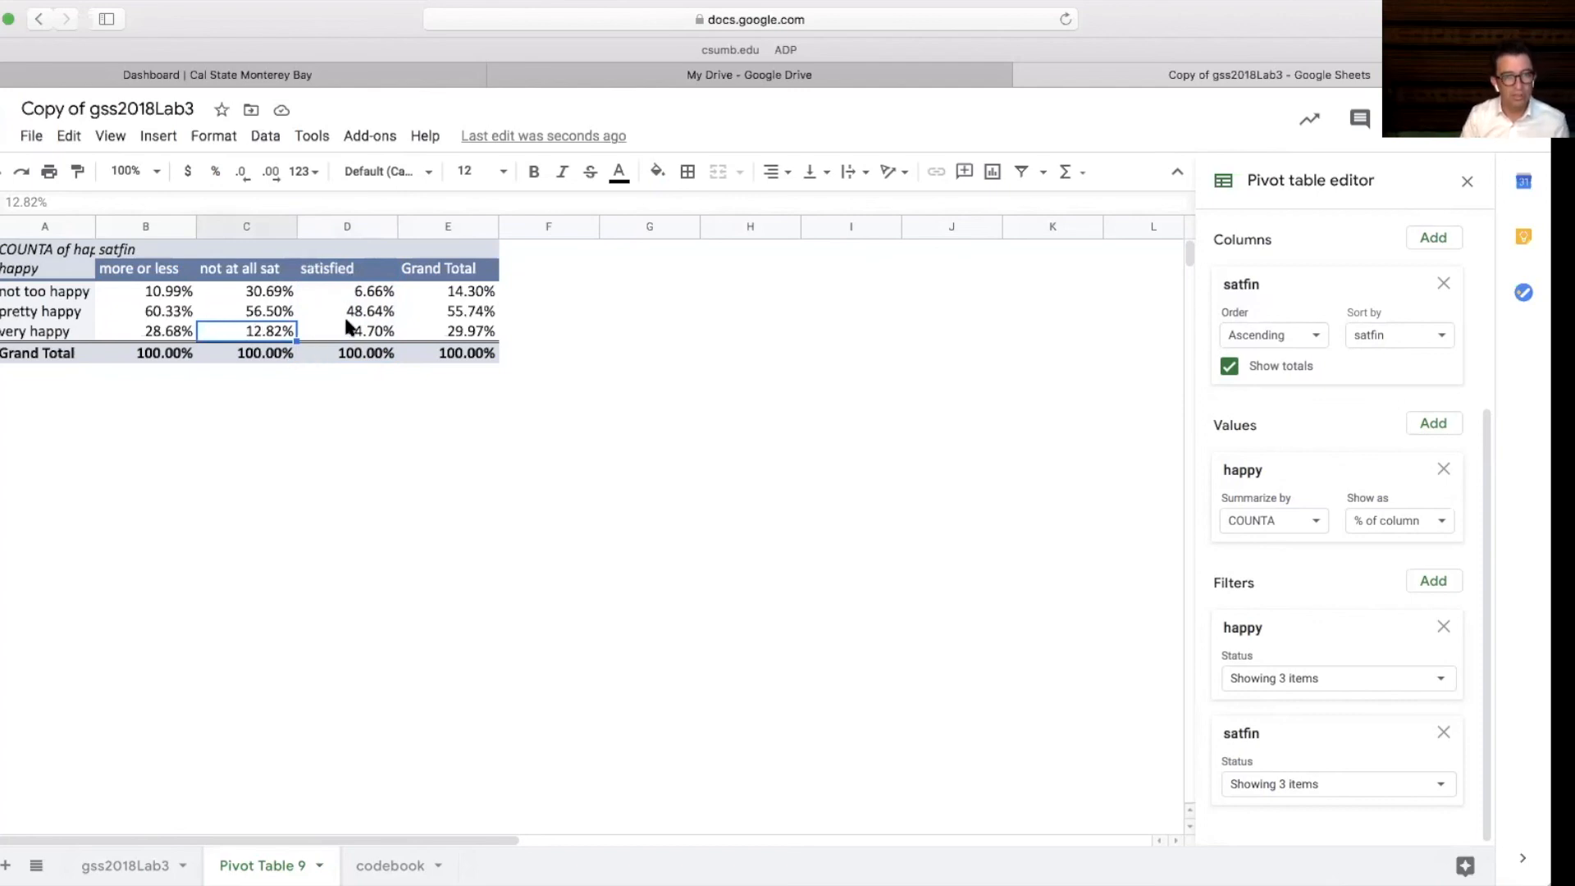
click(60, 298)
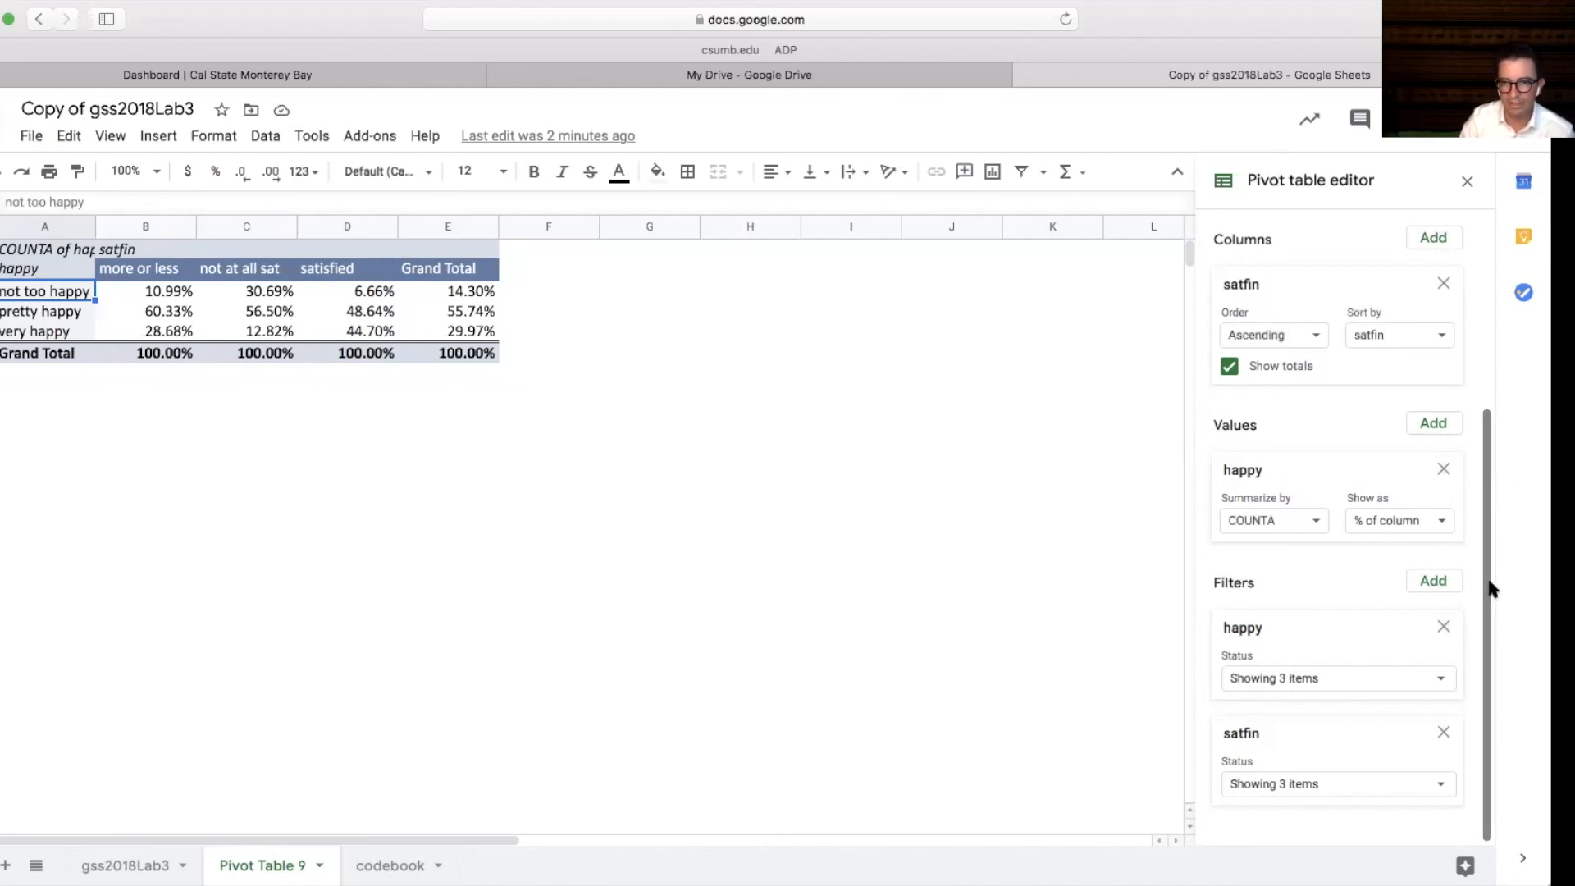
Replace the satfin column field with sex
drag(1494, 641, 1494, 420)
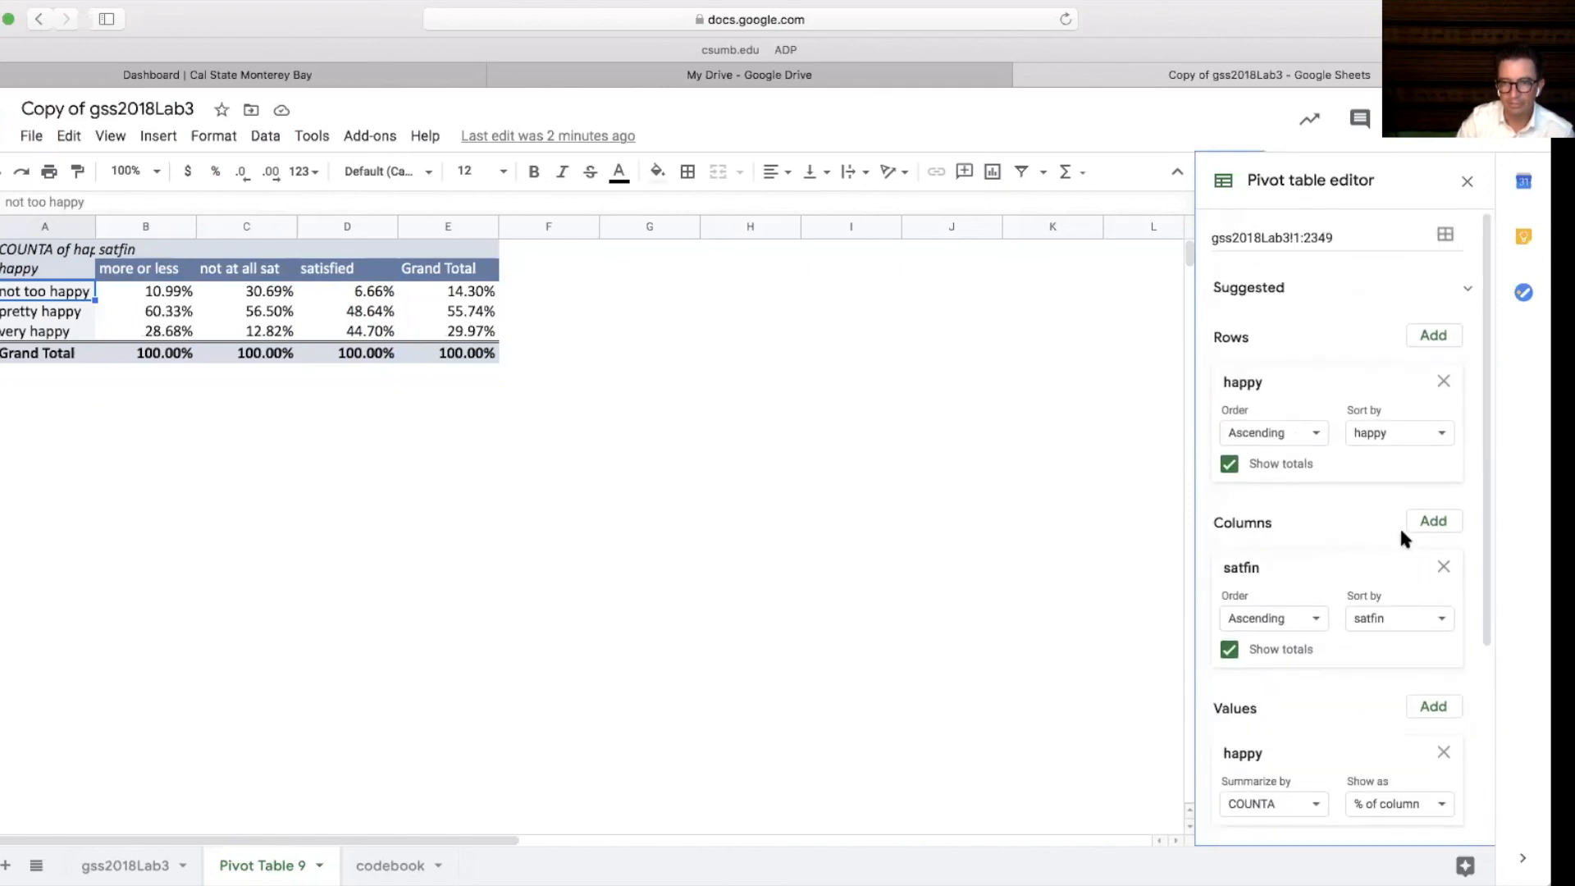
click(1443, 566)
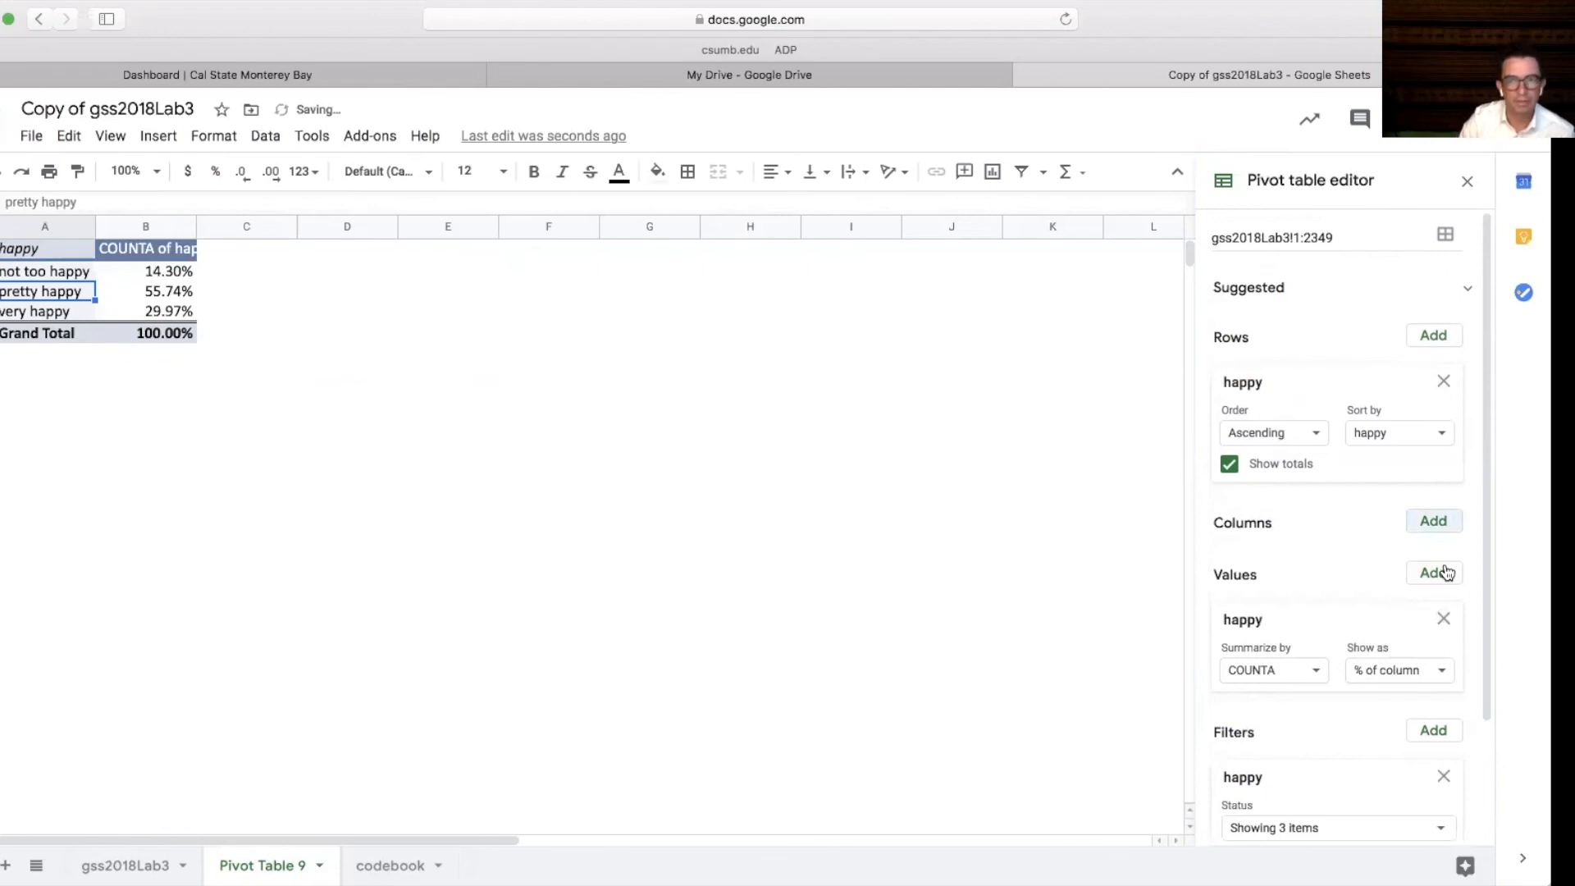
click(1433, 523)
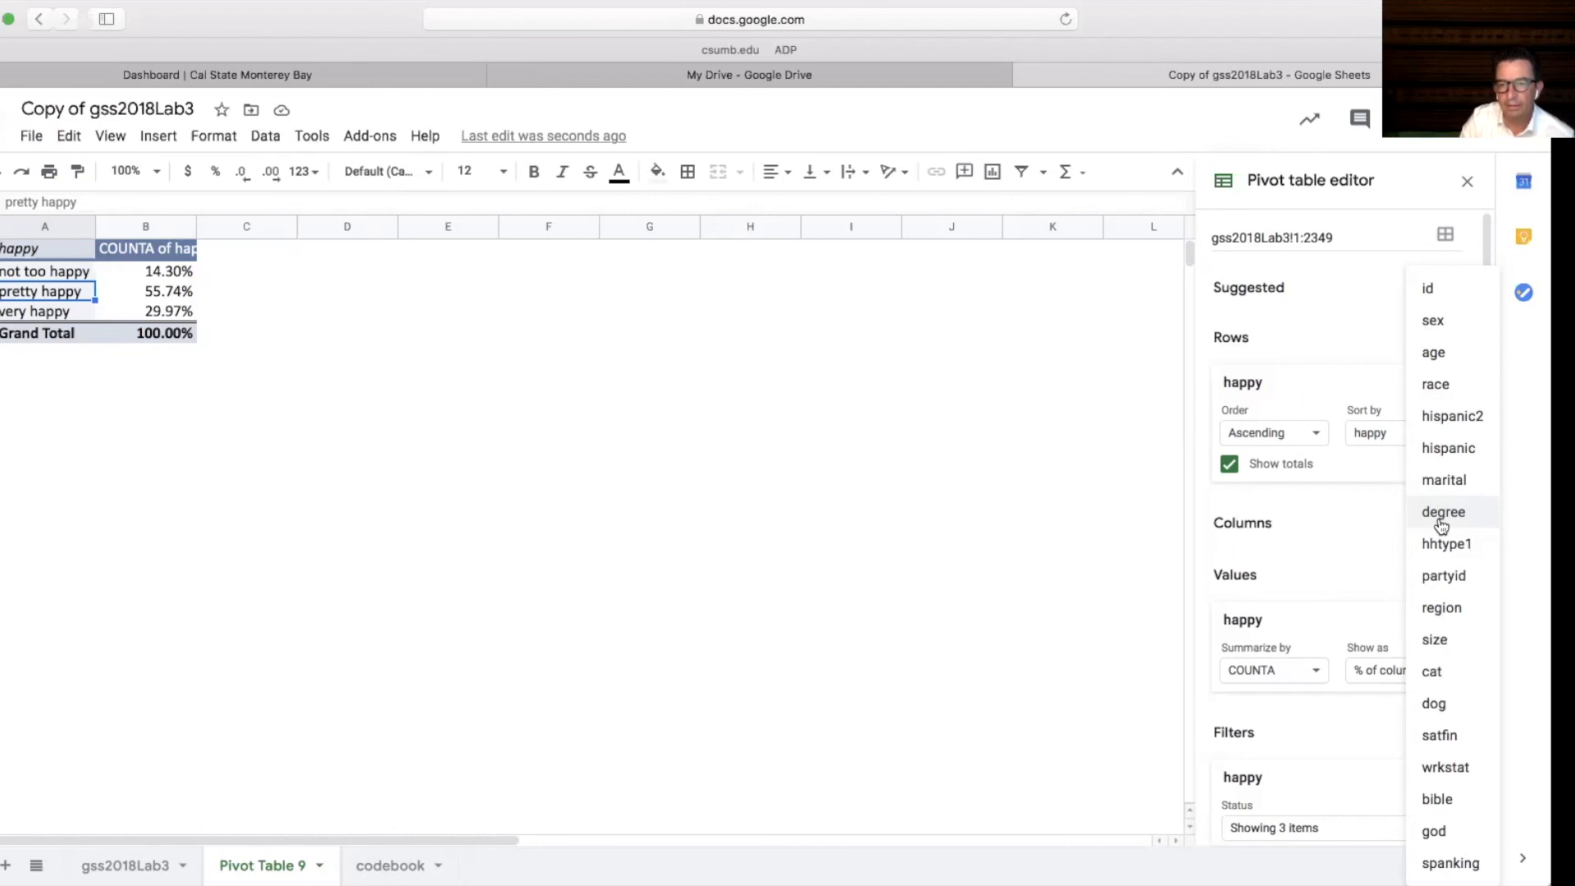
click(1433, 321)
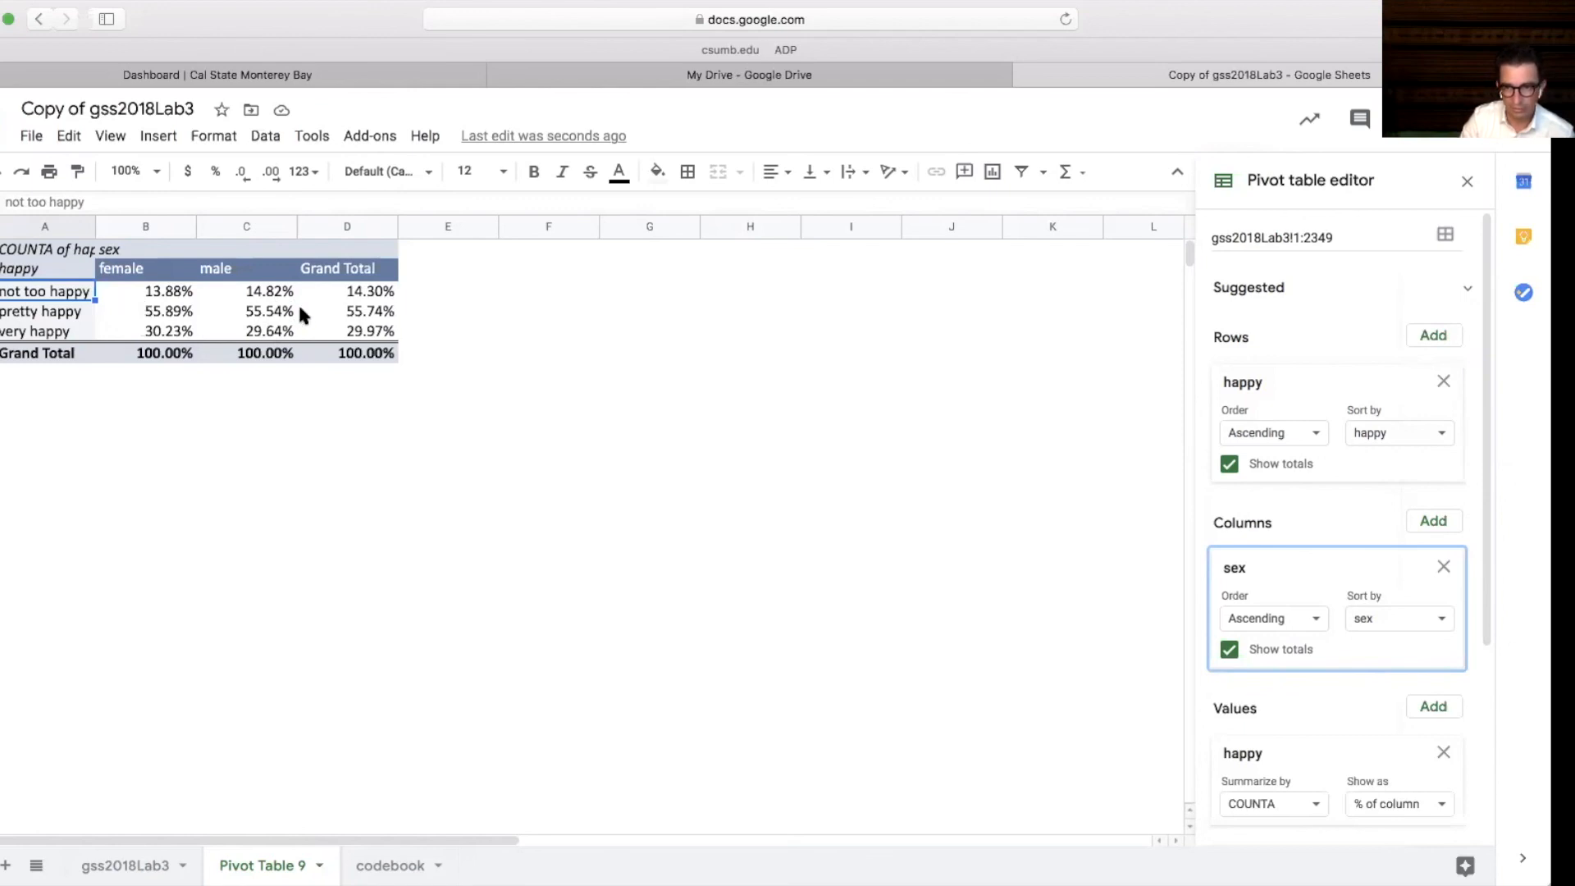
Examine the column percentages of happiness for female and male respondents
drag(1485, 340, 1484, 343)
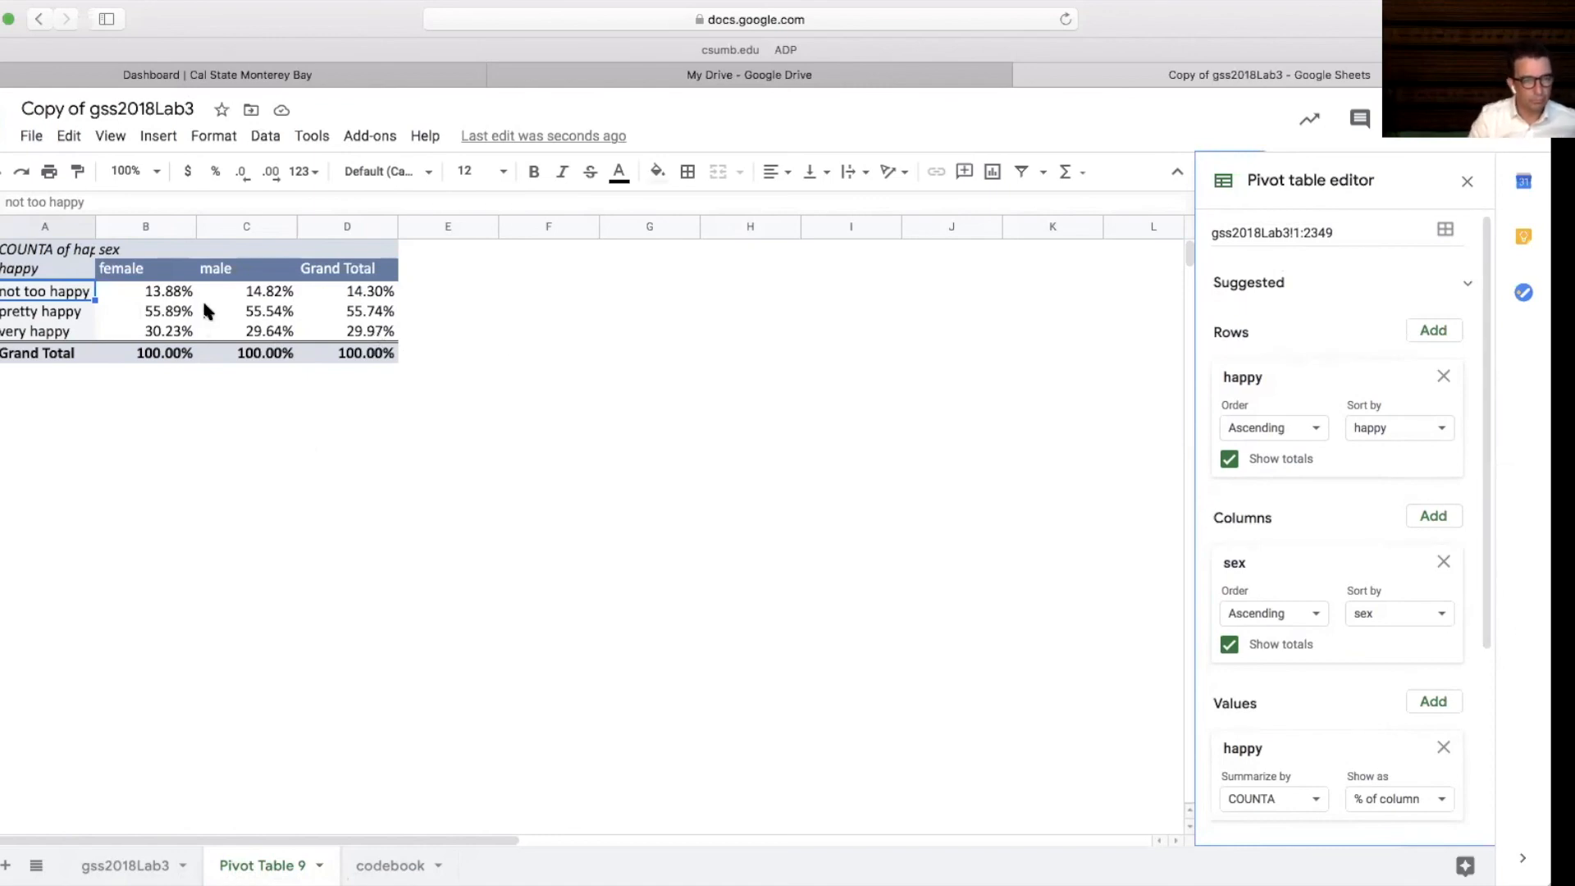
click(151, 276)
drag(151, 276, 155, 358)
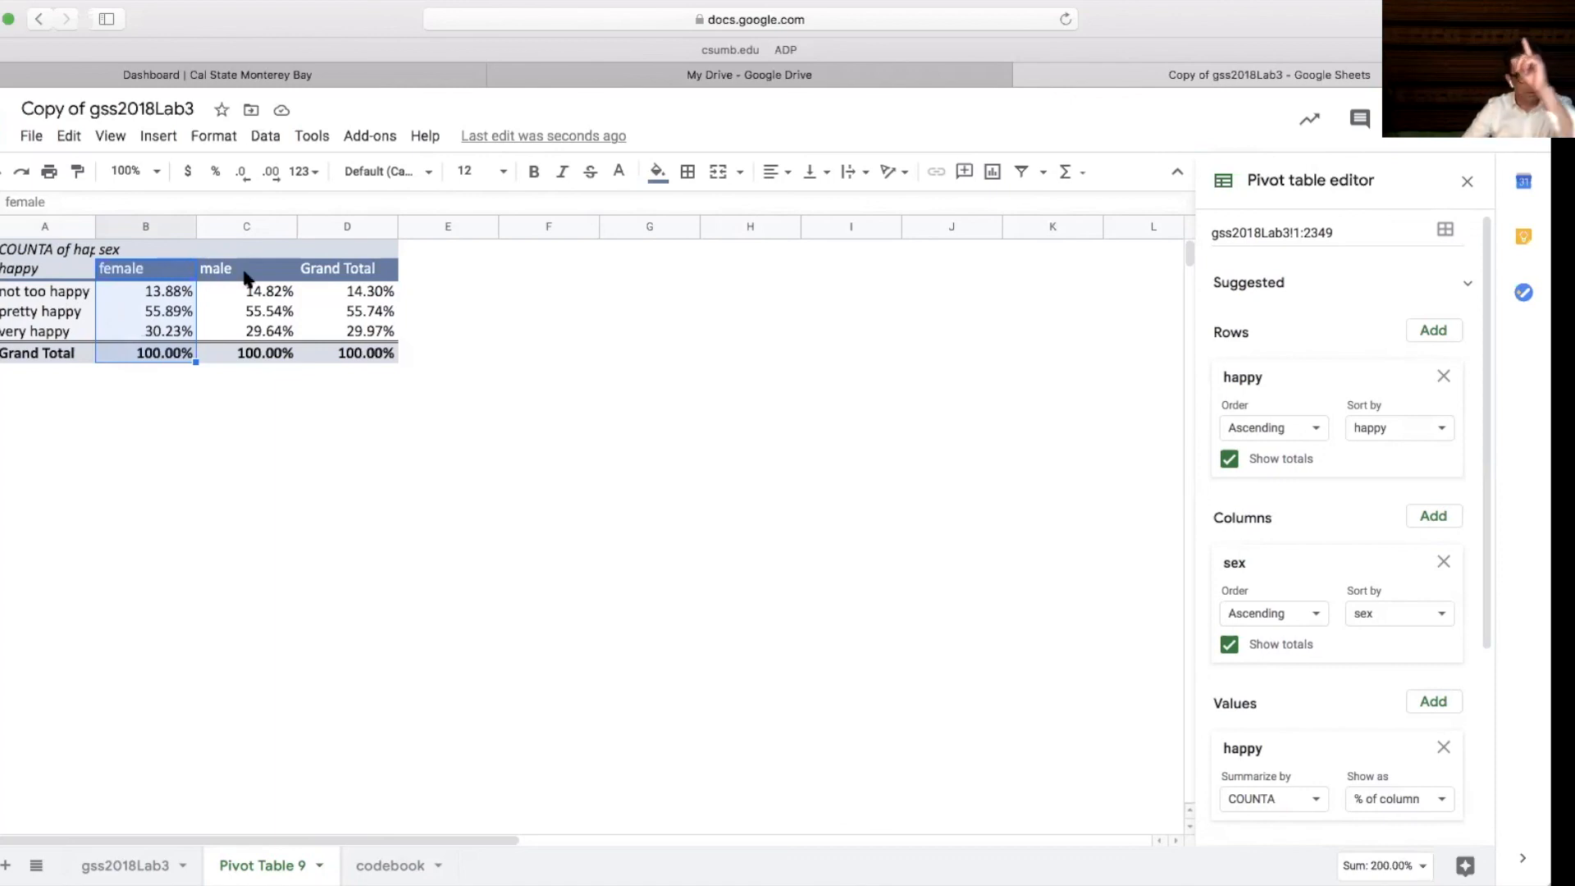
drag(246, 279, 244, 358)
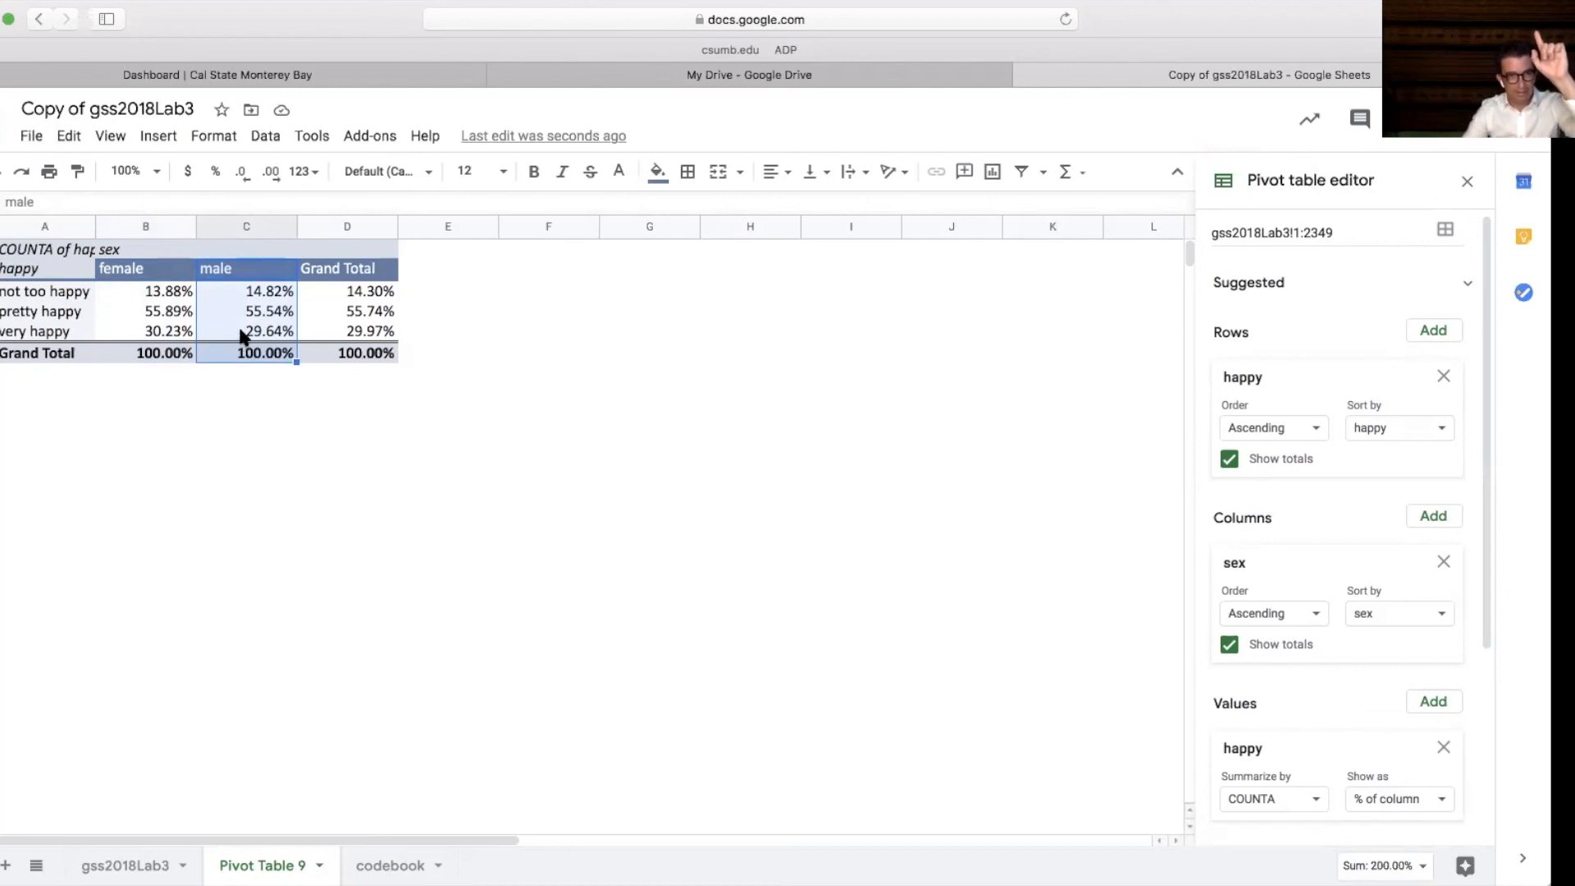
click(243, 332)
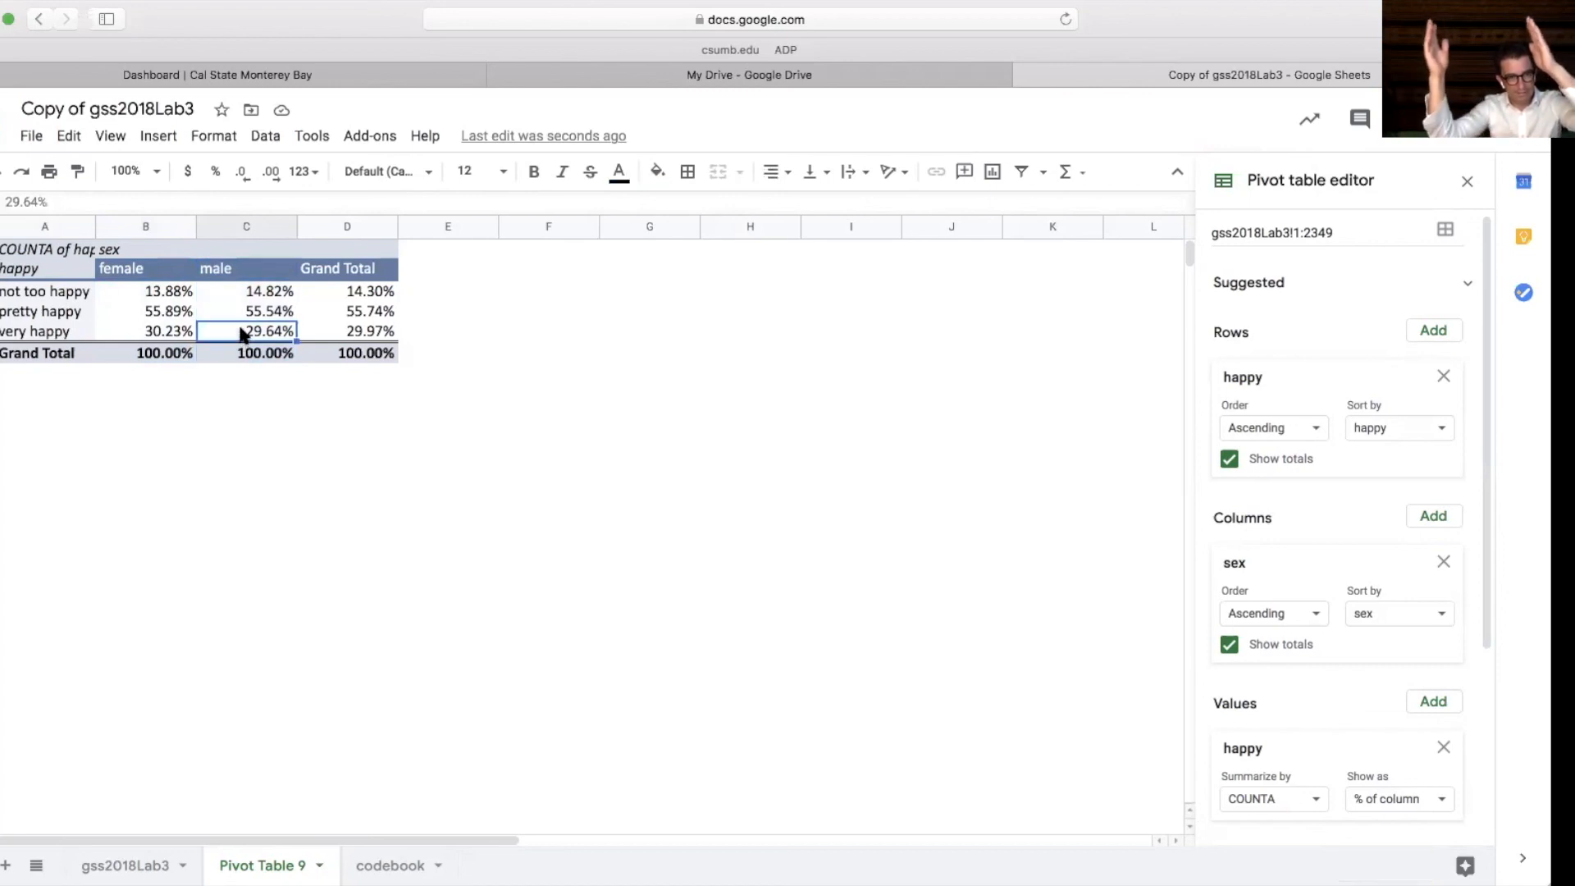